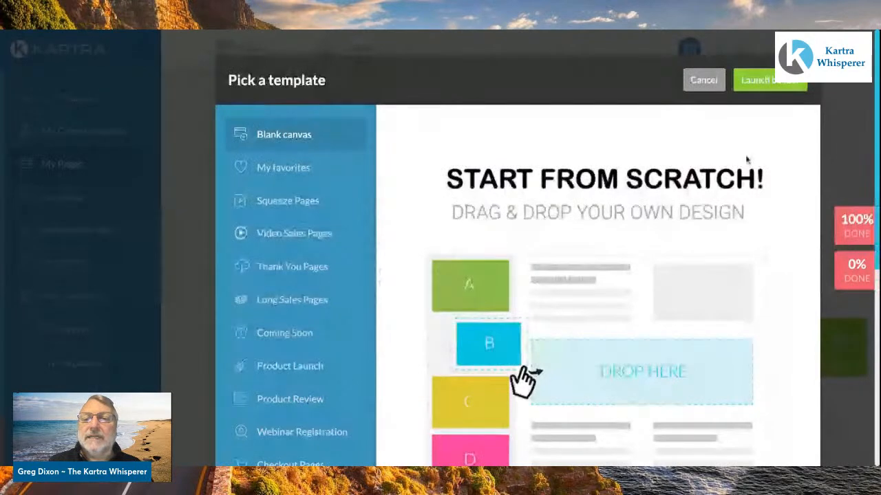
Start a new page from the blank canvas template and name it "Sample Landing Page".
click(762, 88)
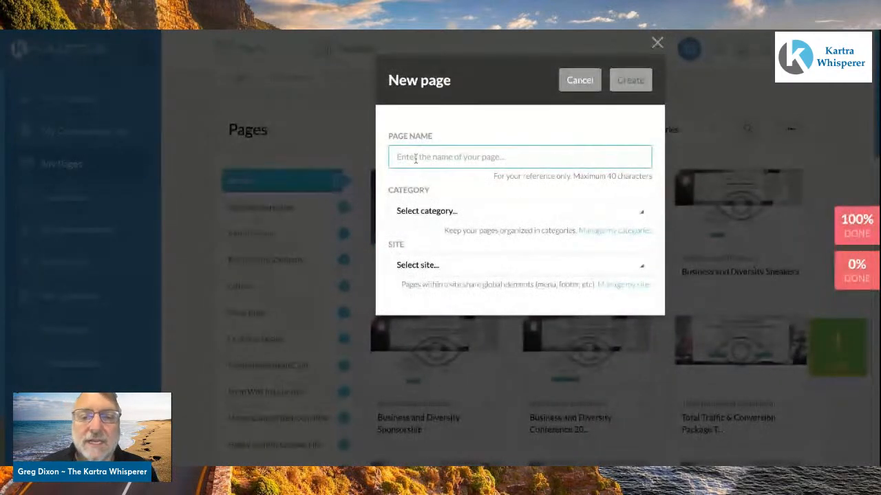
text(Sample)
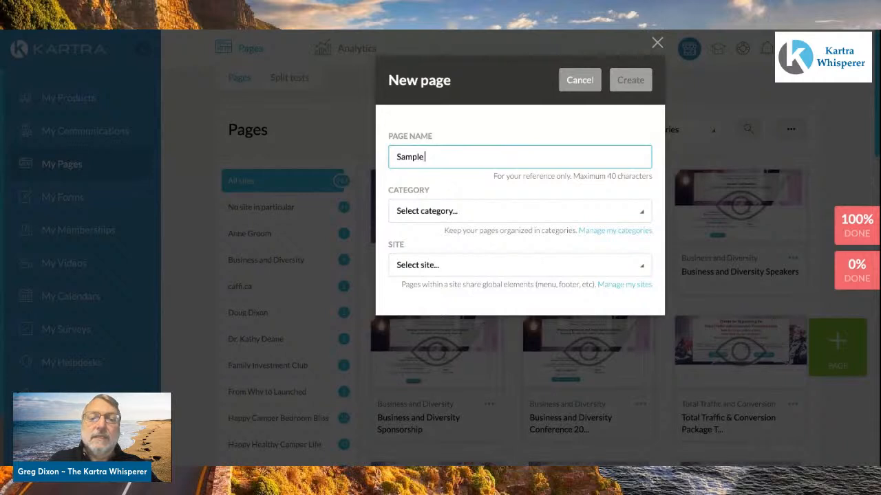
text( Landing Page)
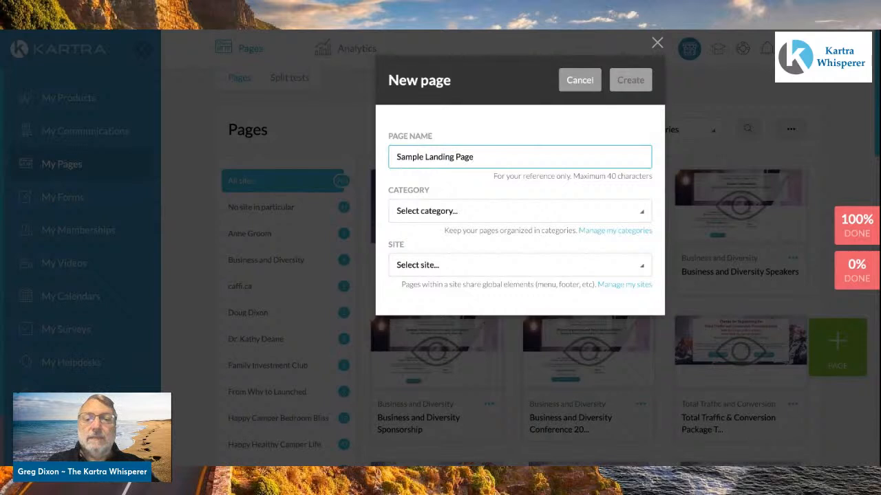
Assign the new page to the Kartra Whisperer category.
click(635, 215)
scroll(516, 322, down, 5)
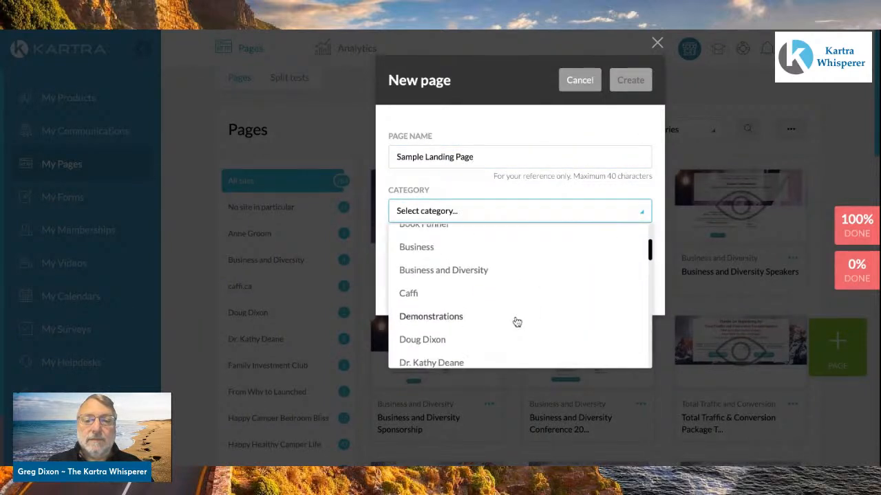
scroll(509, 275, down, 5)
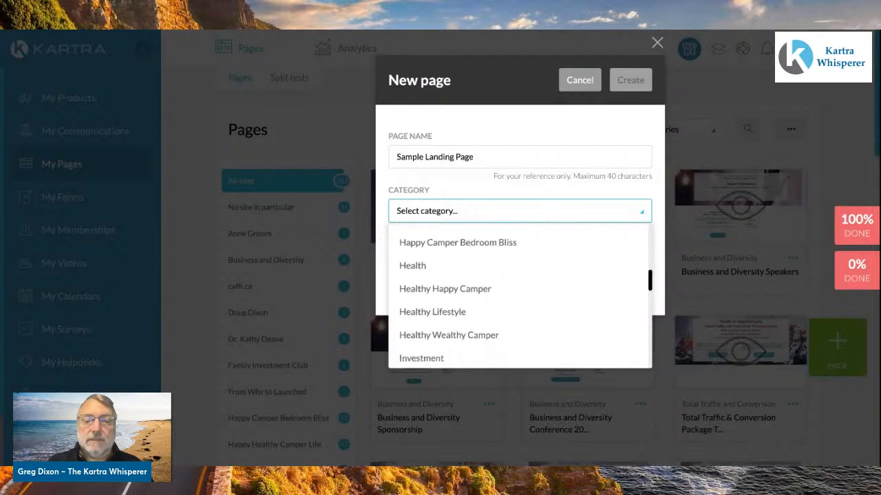
scroll(468, 313, down, 3)
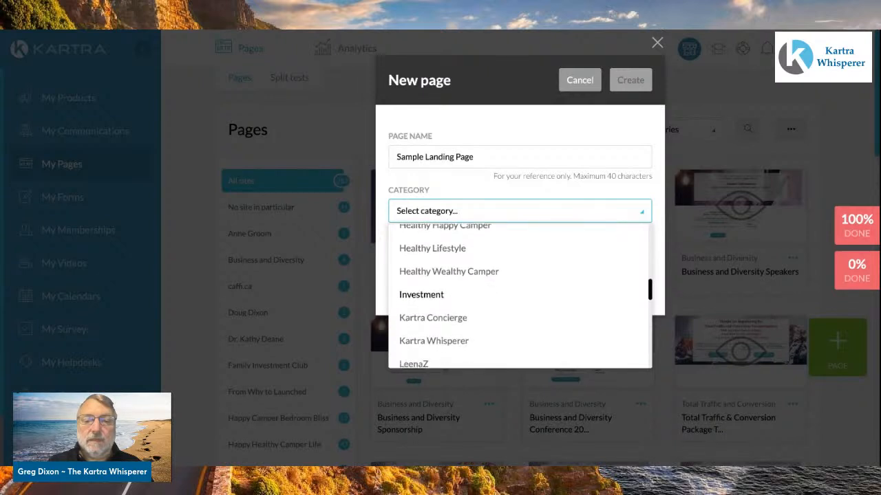
click(444, 314)
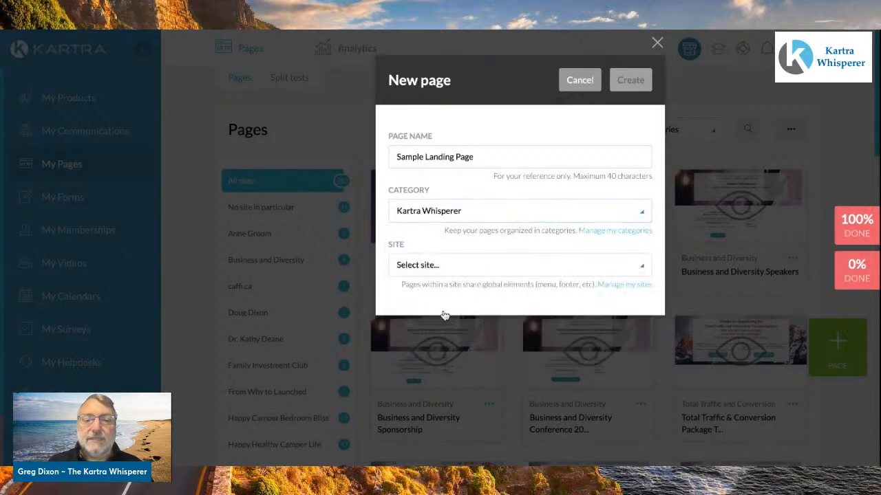
Assign the page to the Kartra Whisperer site and create it without importing the site's global elements.
click(639, 270)
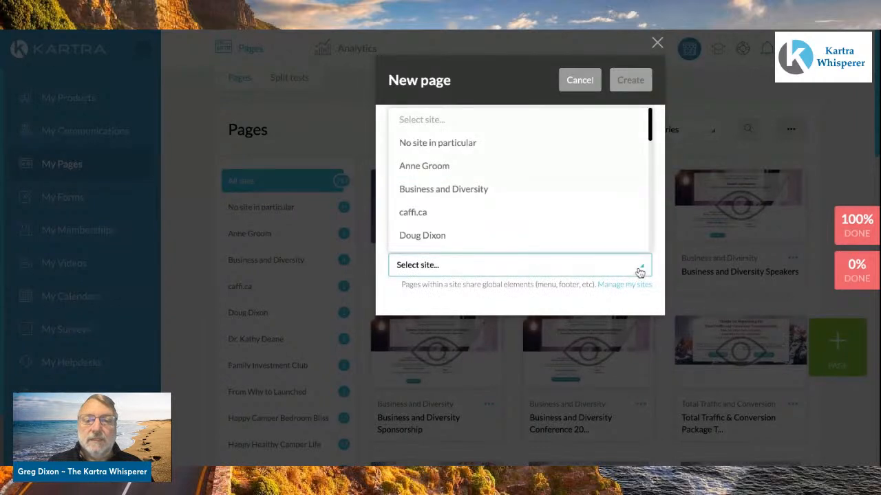
click(643, 270)
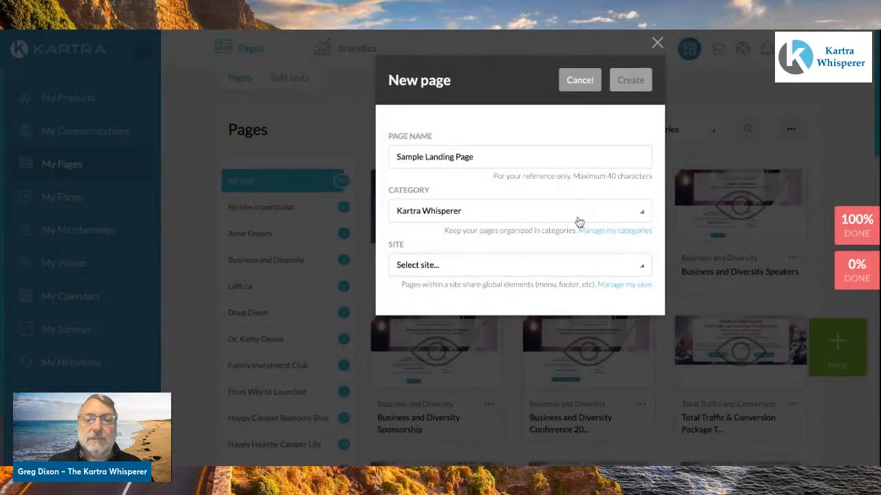
click(643, 267)
scroll(571, 189, down, 4)
scroll(560, 191, down, 3)
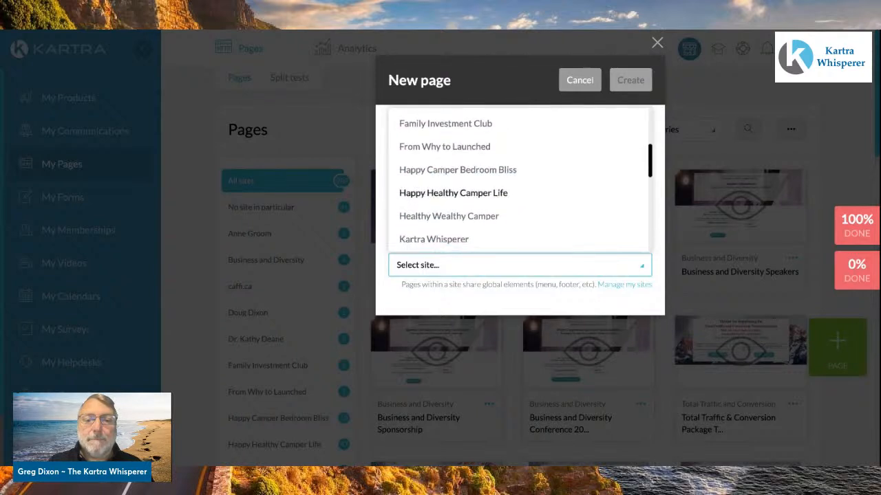
click(463, 215)
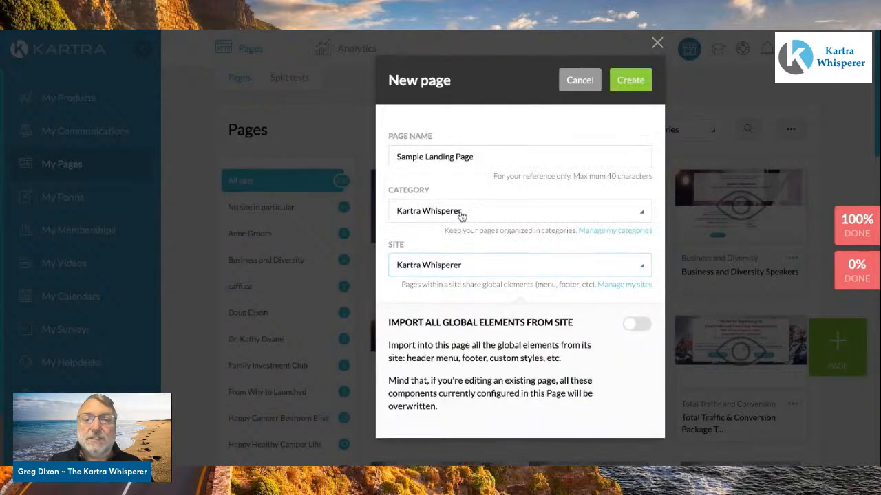
click(638, 82)
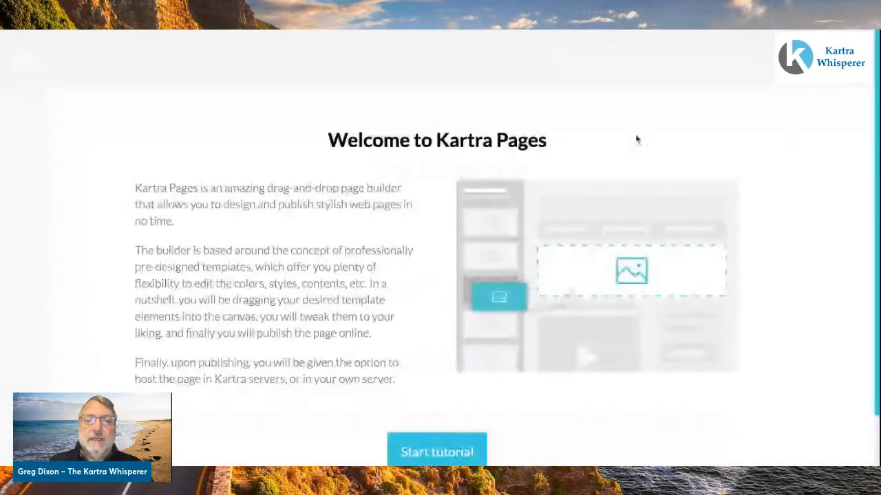
Go through the introductory page builder tutorial from start to finish and enter the empty page canvas.
scroll(634, 162, down, 1)
scroll(633, 163, down, 1)
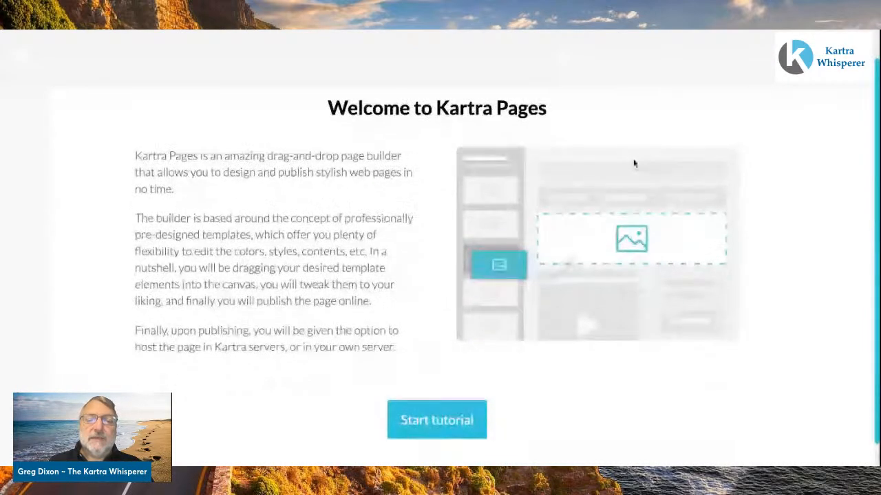
click(452, 433)
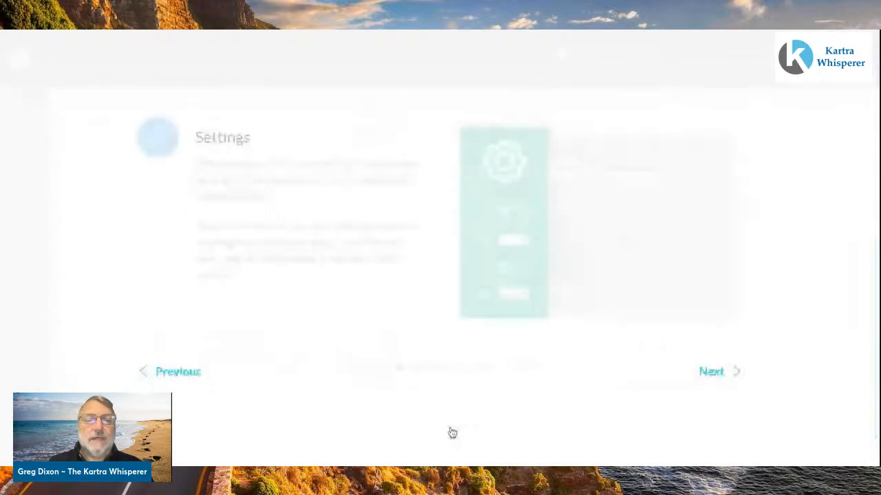
click(716, 373)
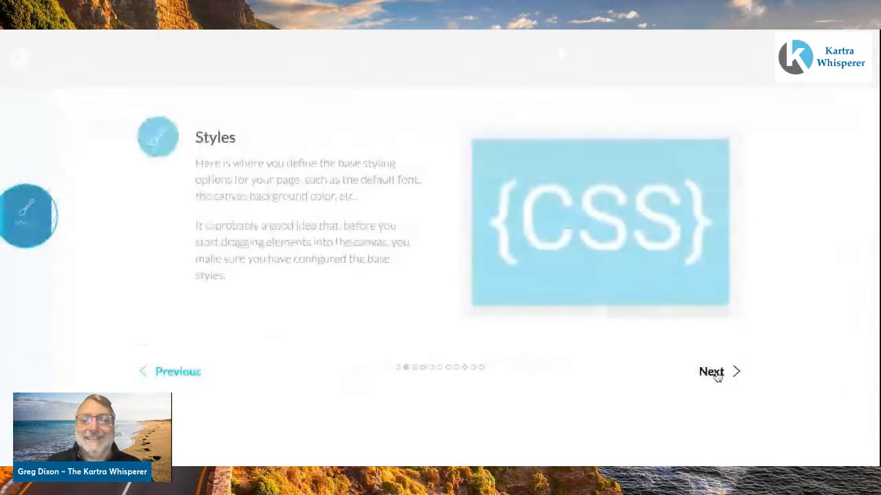
click(717, 373)
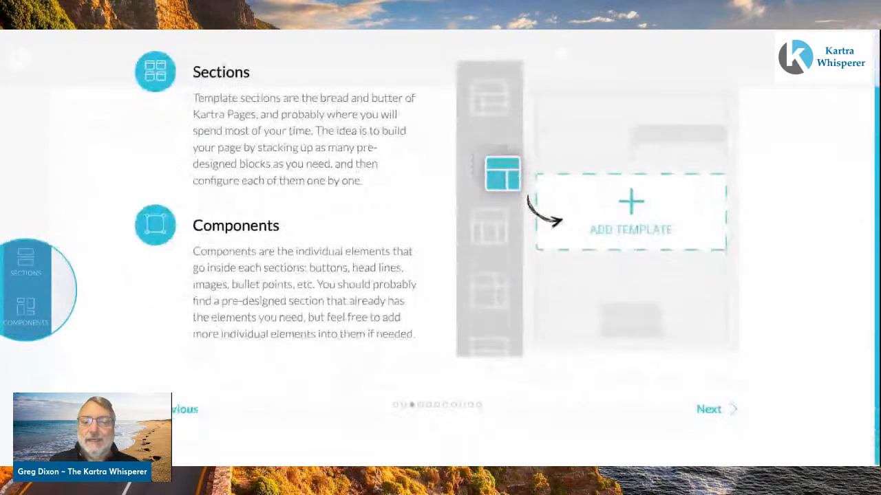
click(713, 415)
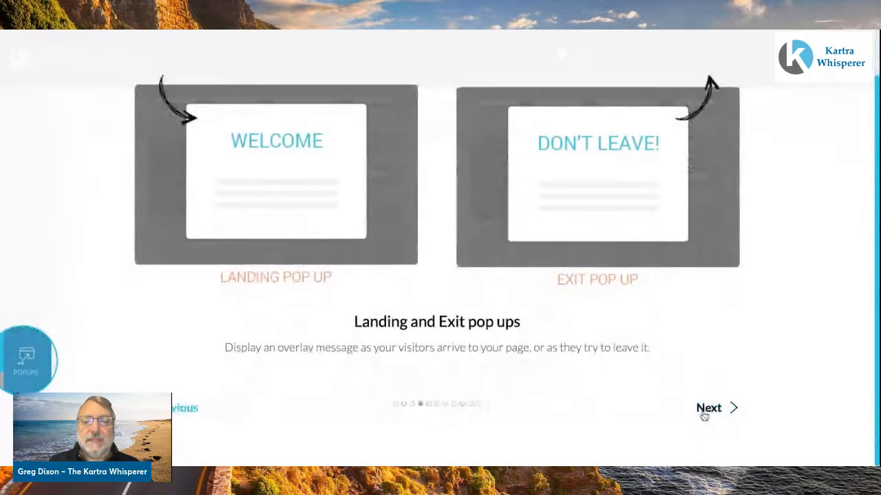
click(712, 416)
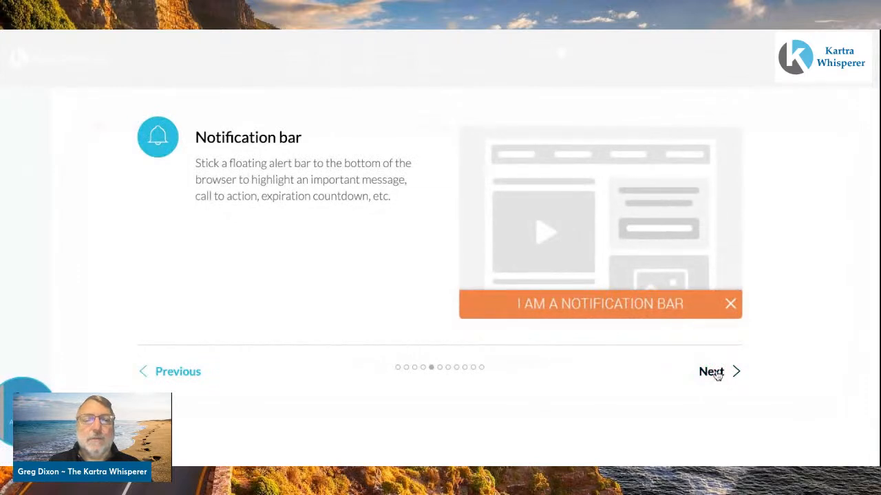
click(711, 372)
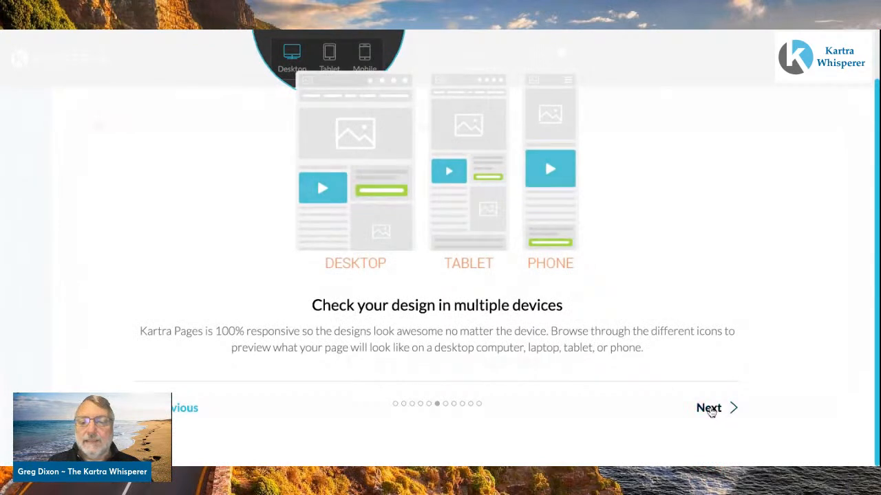
click(711, 409)
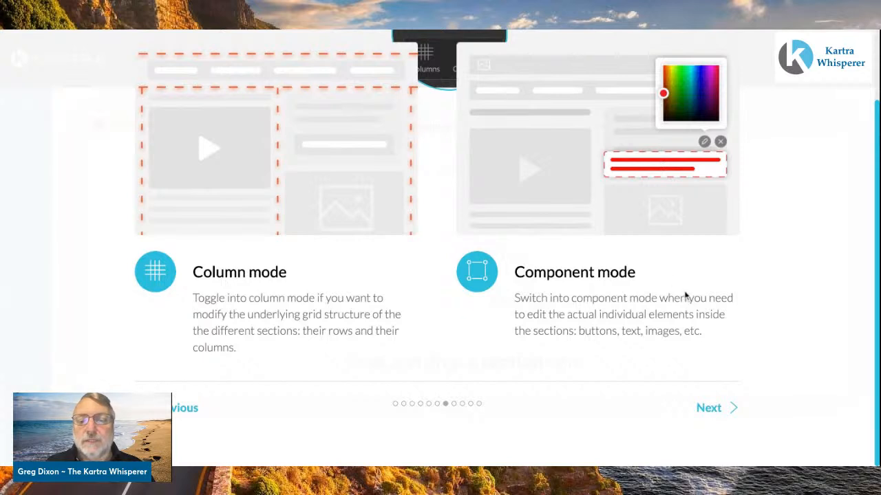
click(708, 409)
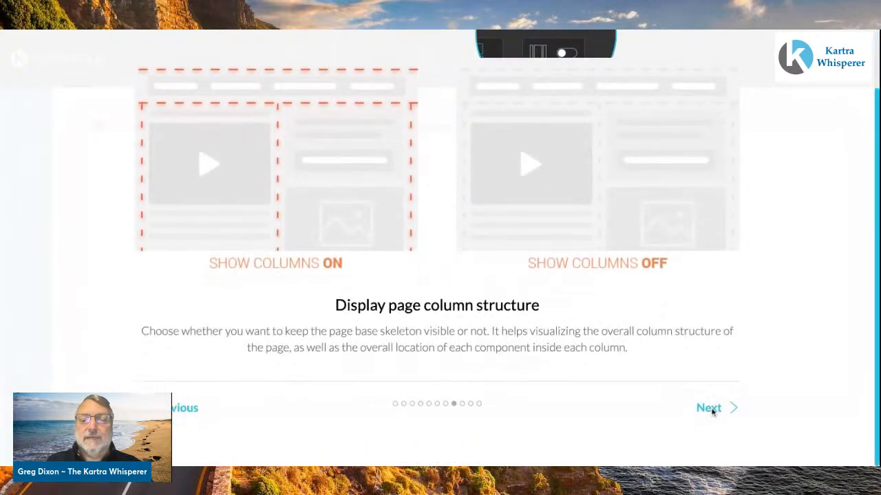
click(710, 410)
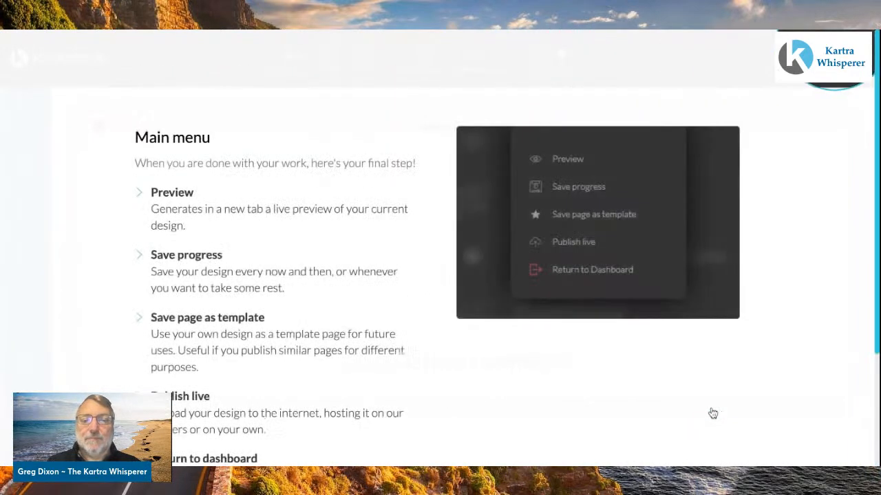
click(710, 410)
click(712, 412)
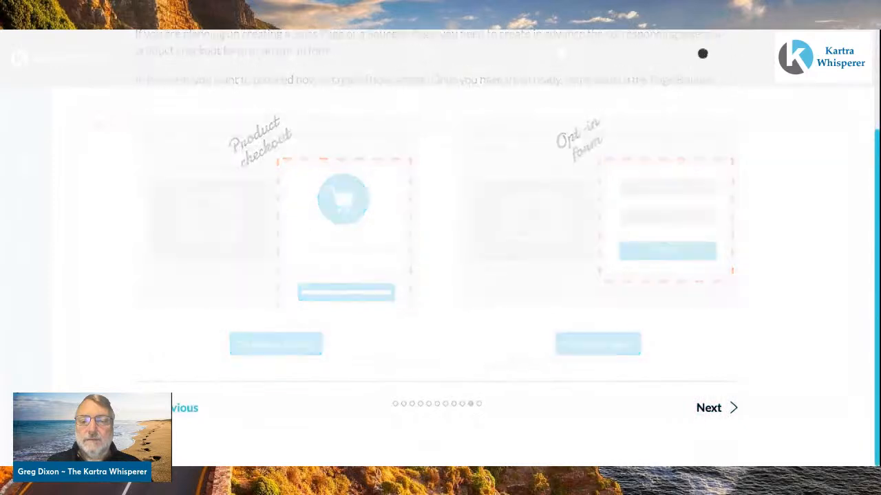
click(708, 407)
click(709, 407)
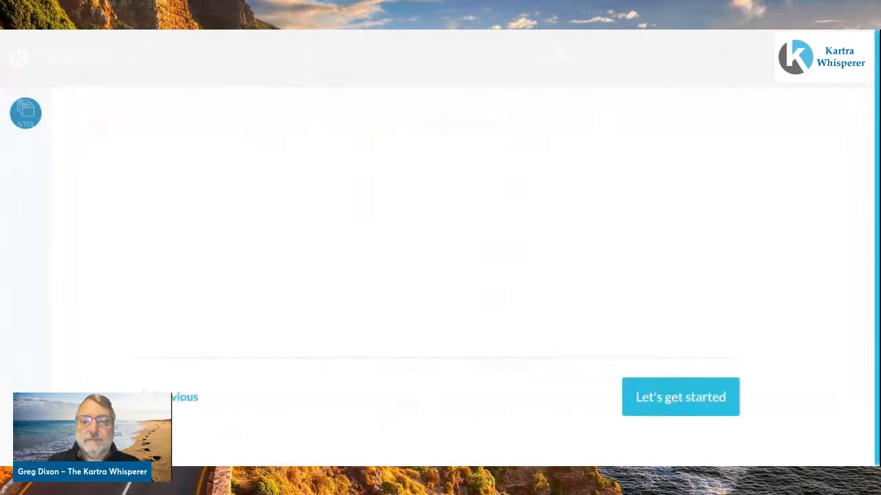
click(693, 410)
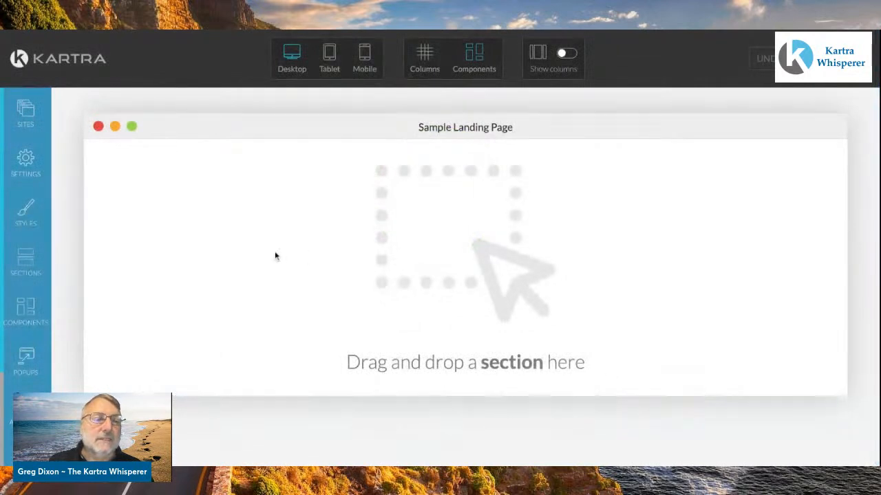
Add an empty section block to the blank page canvas.
click(32, 261)
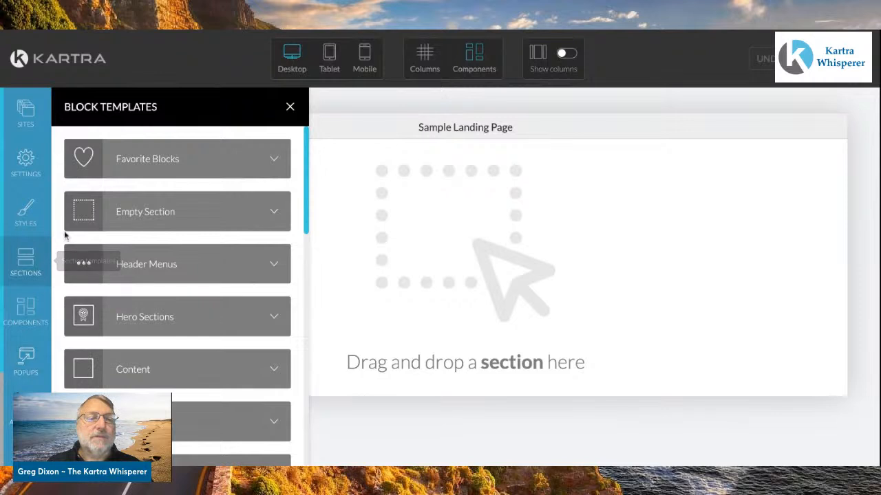
click(163, 211)
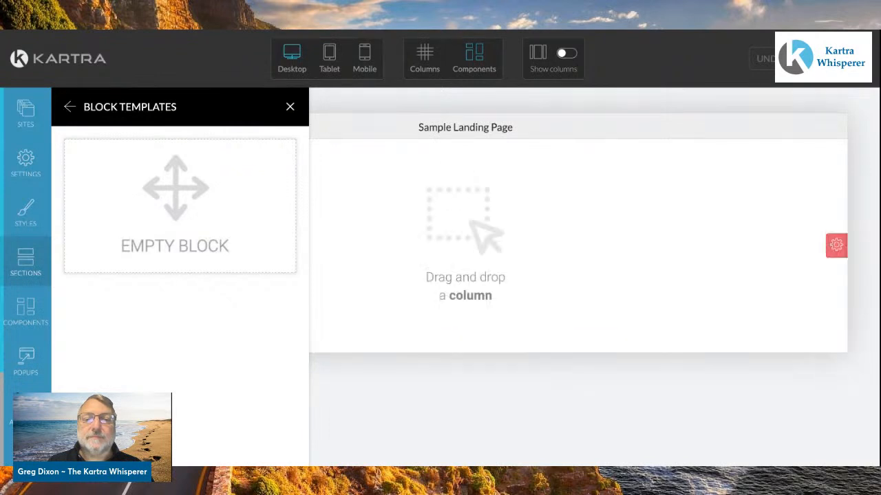
click(289, 106)
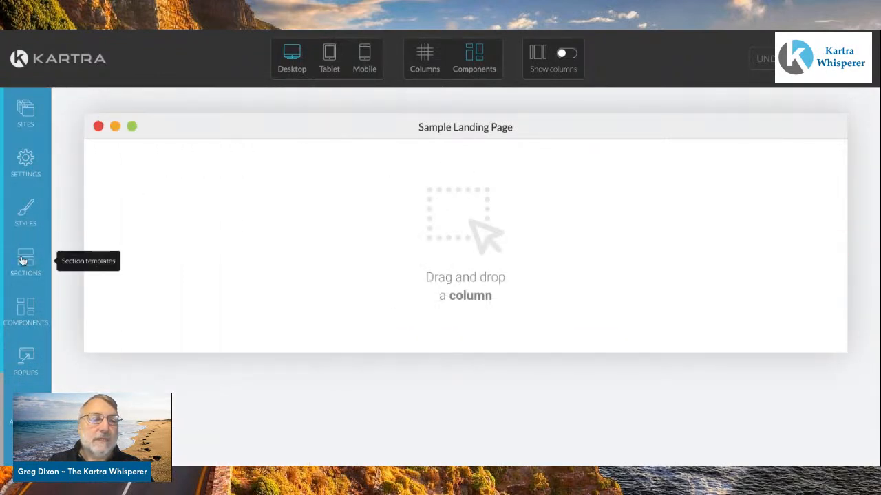
Place a single 100% width column inside the empty section.
click(34, 313)
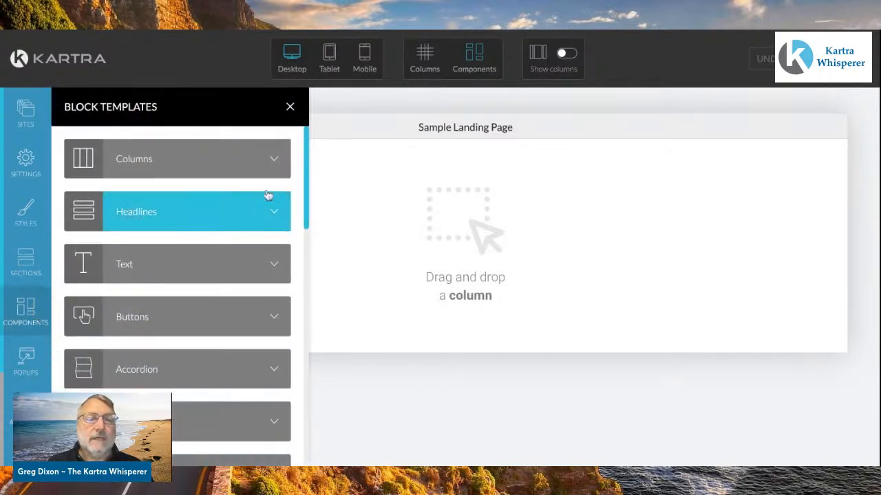
click(277, 164)
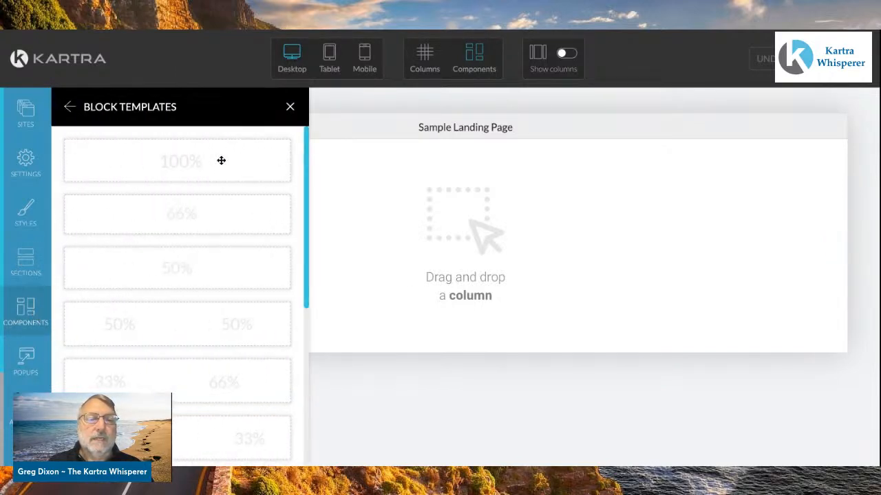
drag(196, 166, 197, 167)
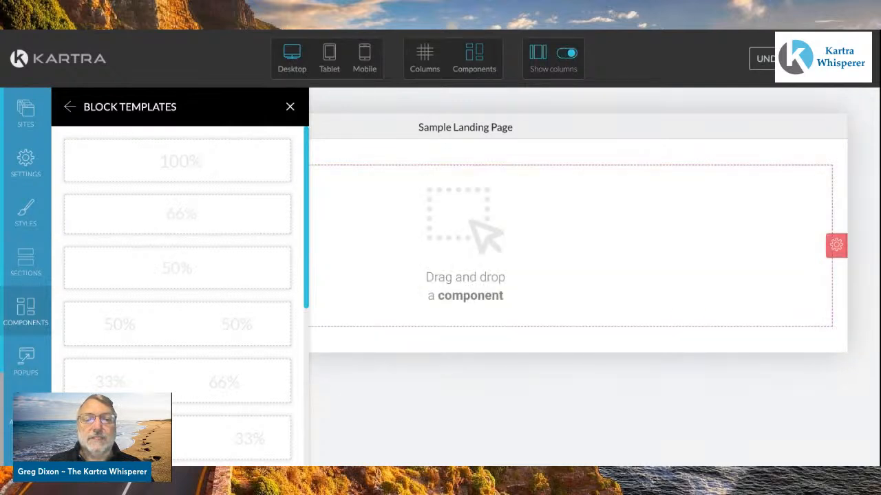
click(290, 109)
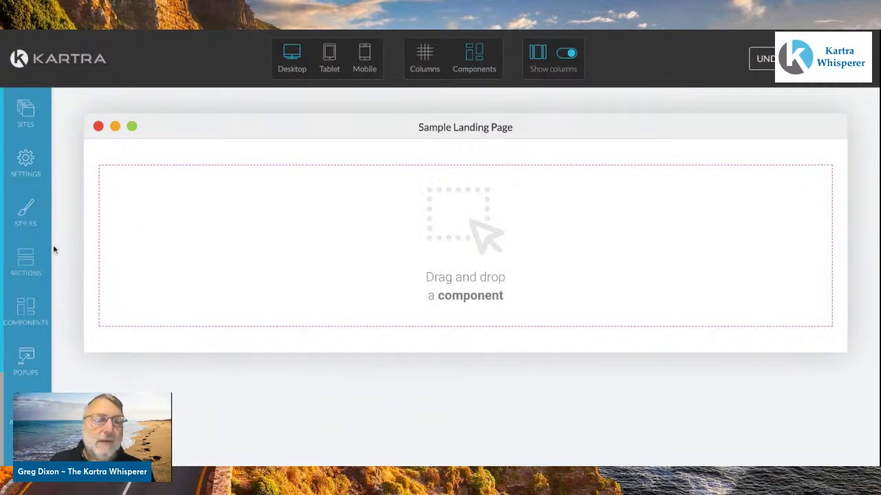
Insert a container split into two equal columns inside the section's full-width column.
click(35, 311)
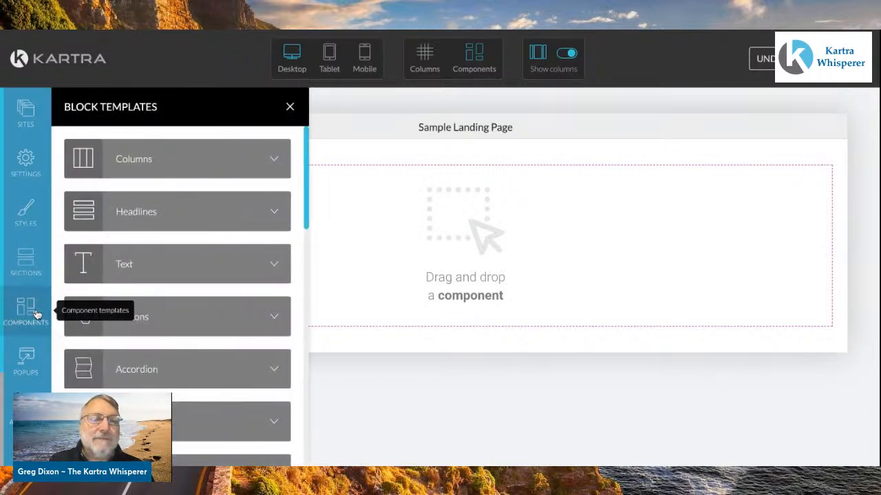
scroll(220, 321, down, 3)
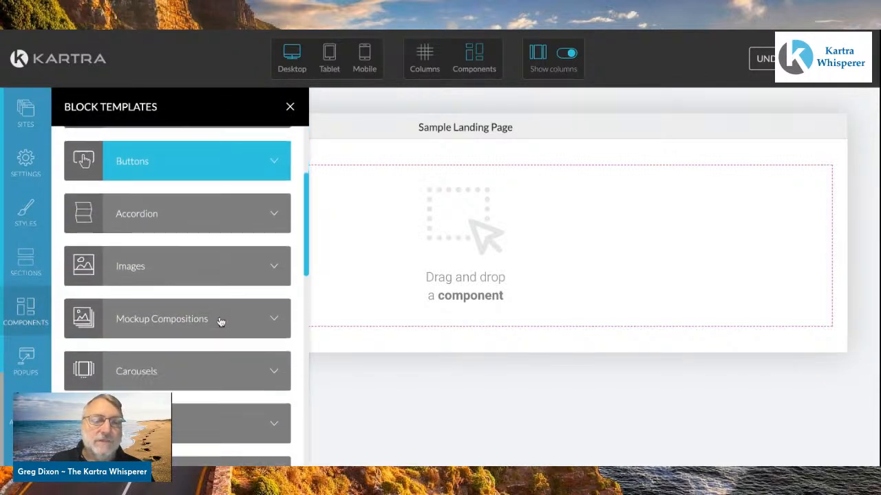
scroll(220, 321, down, 3)
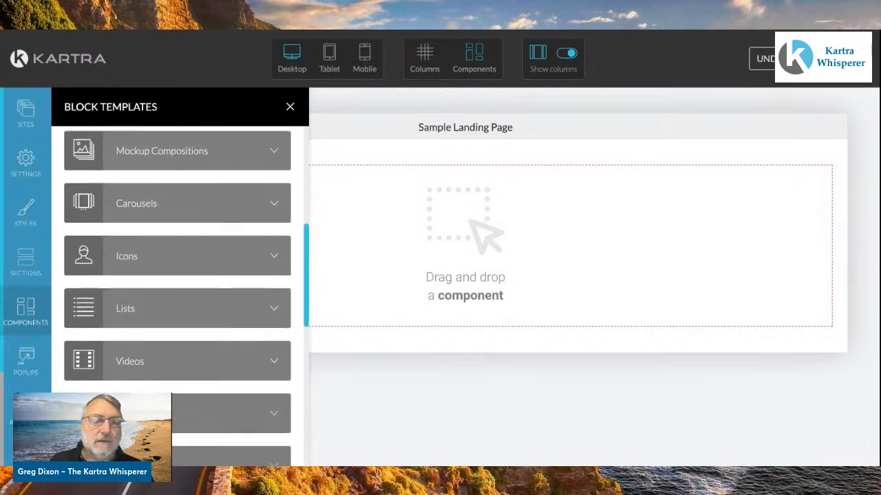
scroll(220, 320, up, 1)
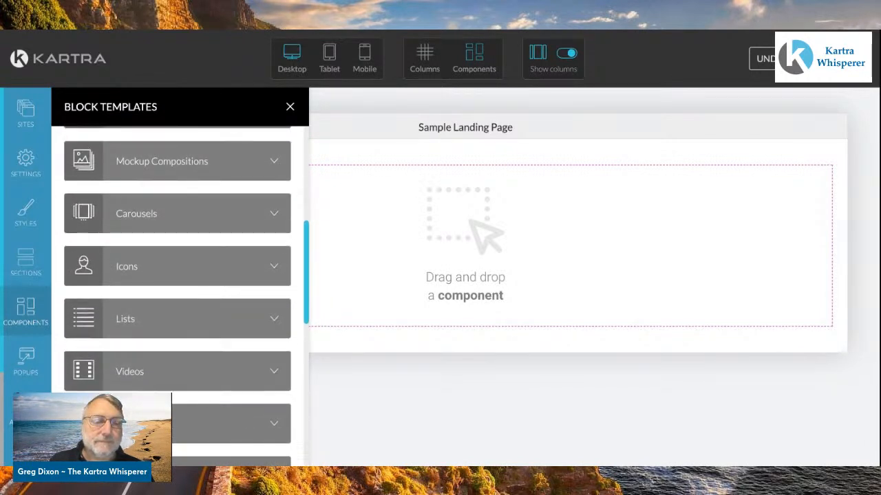
scroll(220, 320, up, 3)
scroll(220, 320, down, 3)
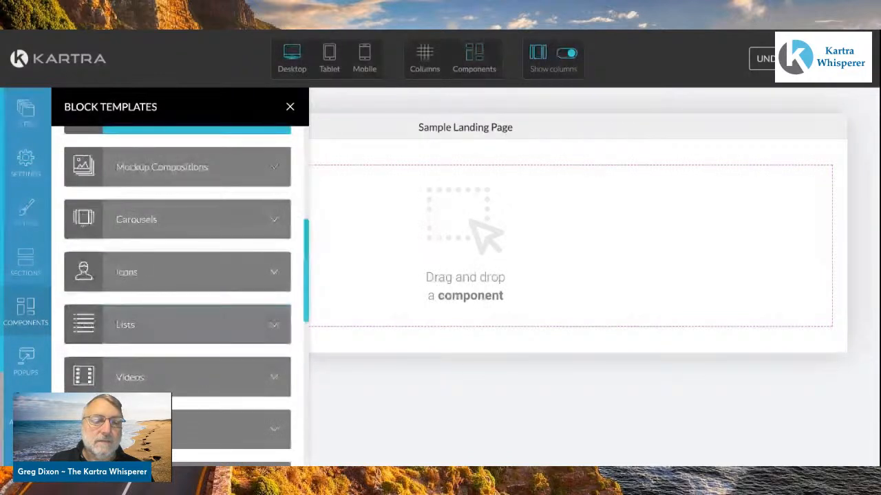
scroll(220, 320, down, 4)
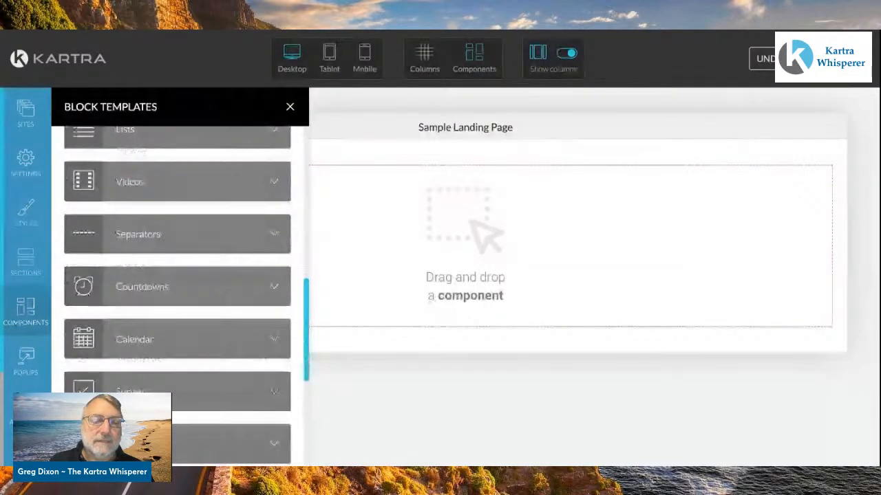
click(275, 435)
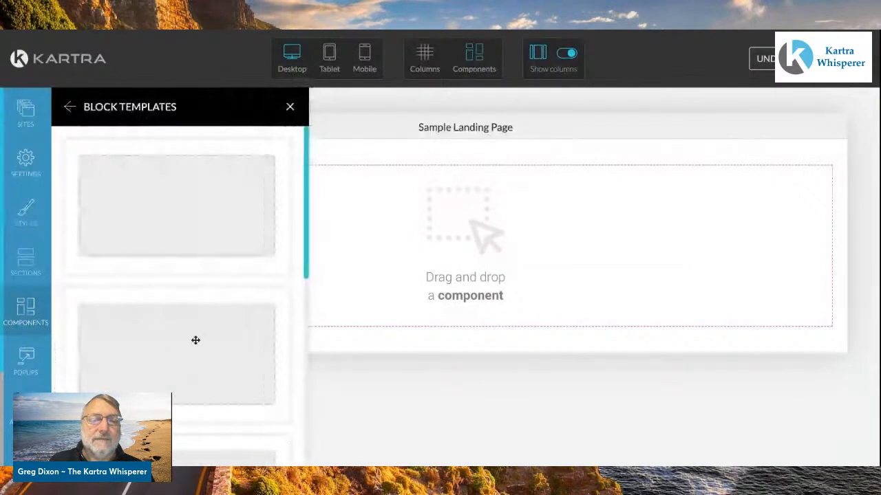
scroll(207, 227, down, 3)
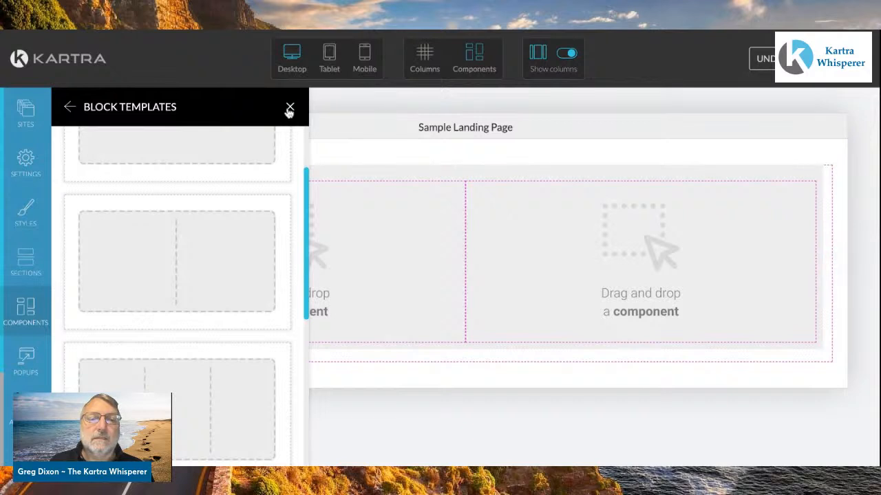
click(290, 110)
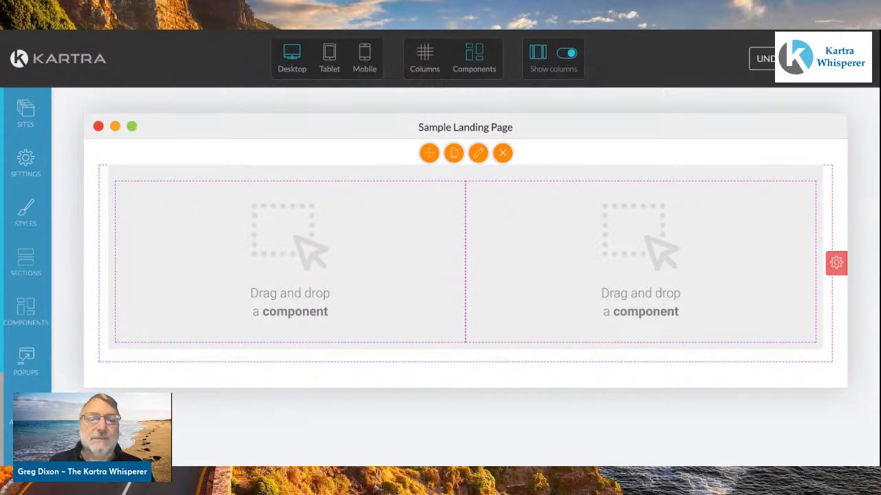
Add an image component to the left half of the two-column container.
click(29, 313)
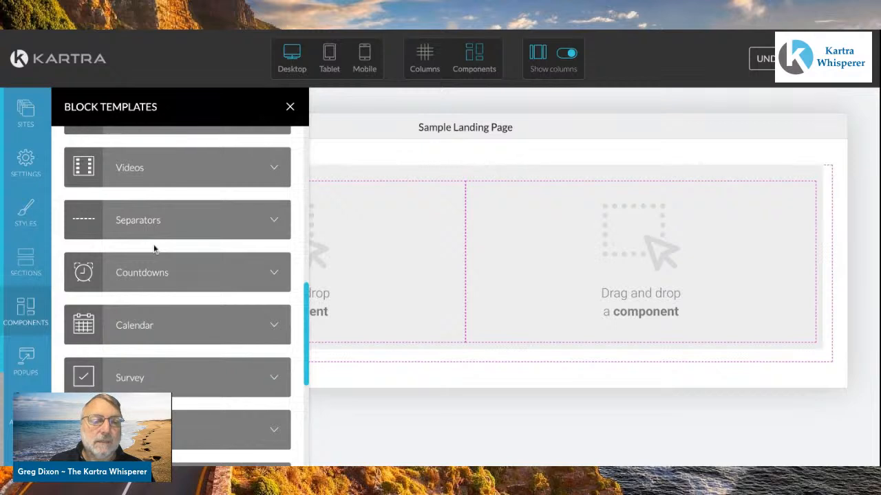
scroll(153, 244, down, 1)
scroll(153, 244, up, 5)
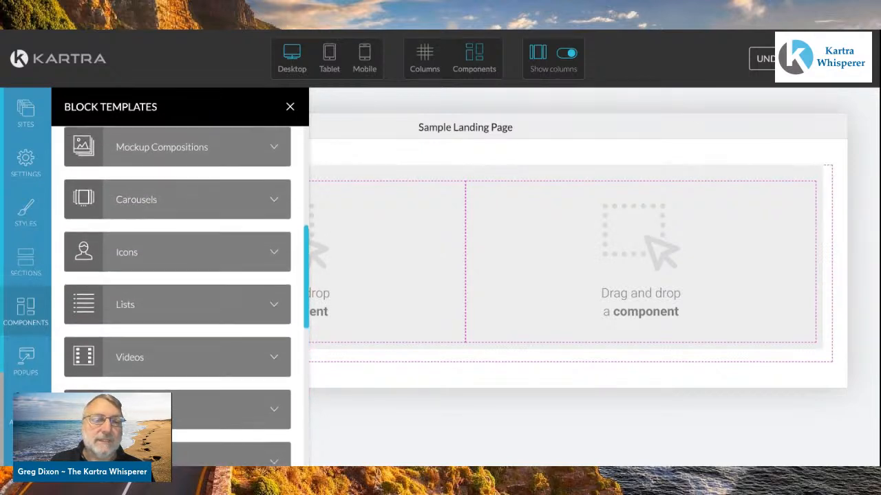
scroll(172, 265, up, 2)
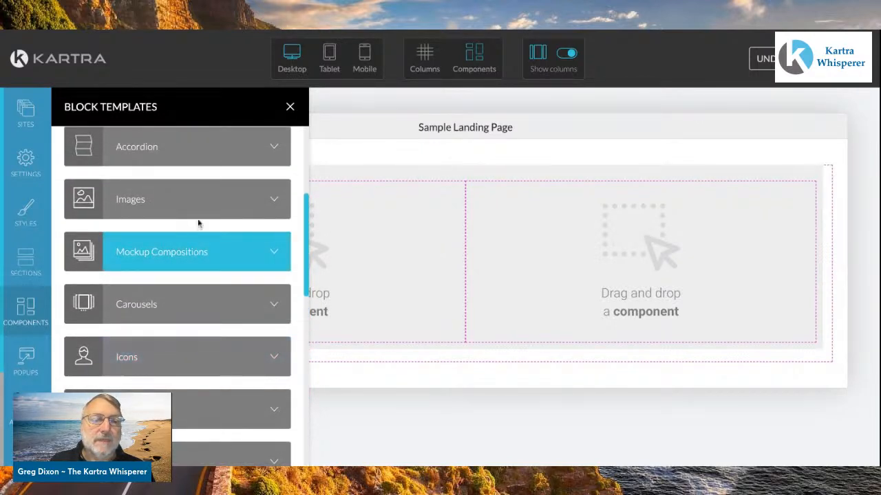
click(276, 198)
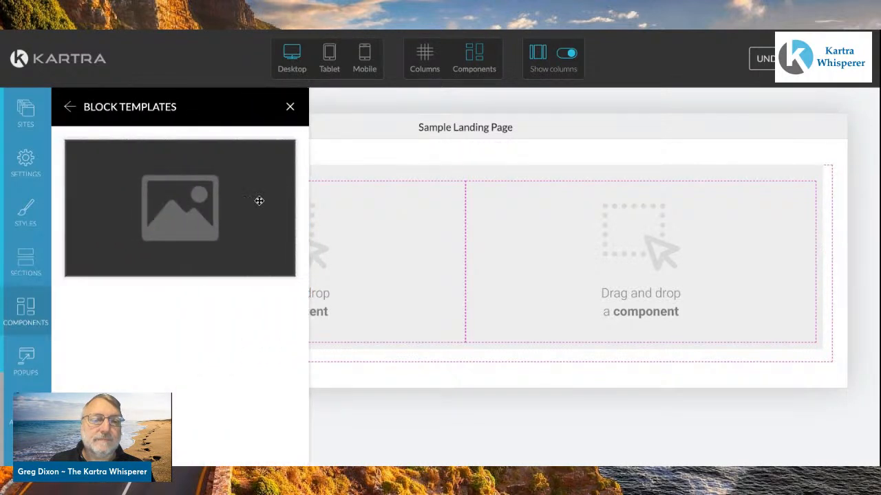
click(176, 198)
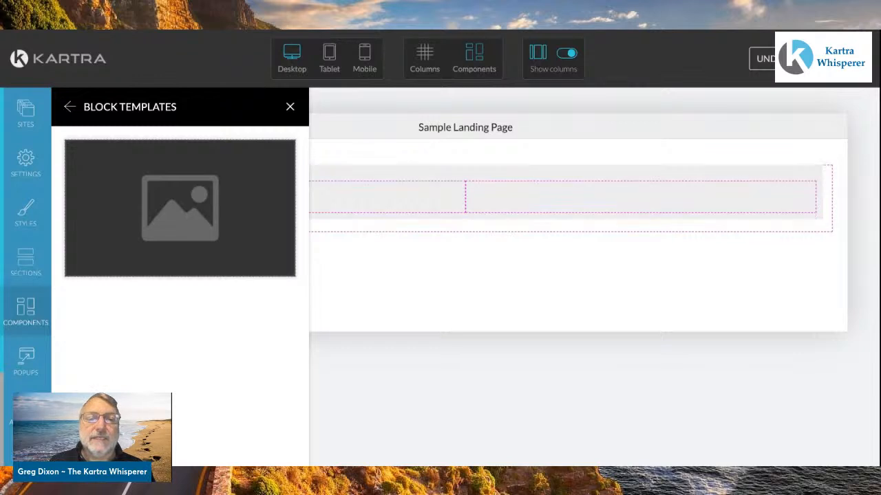
click(290, 108)
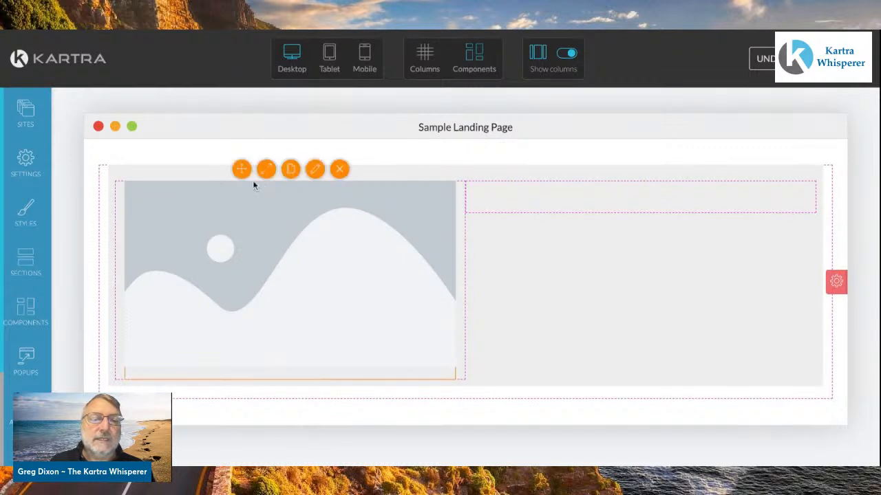
Choose the canyon landscape picture from the image library as the source for the left column's image component.
click(315, 171)
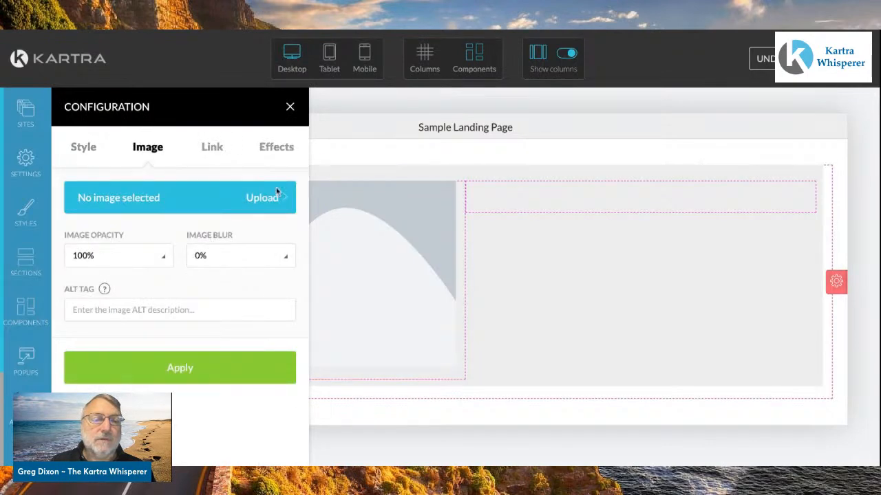
click(139, 196)
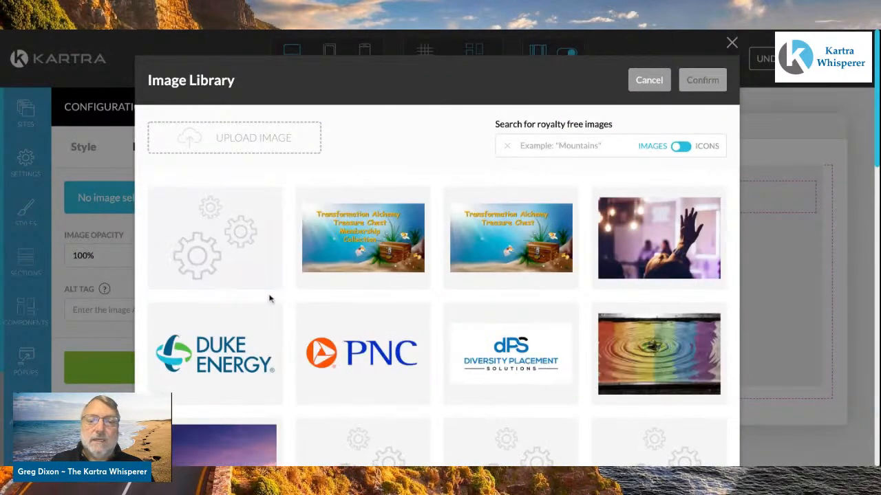
scroll(368, 326, down, 2)
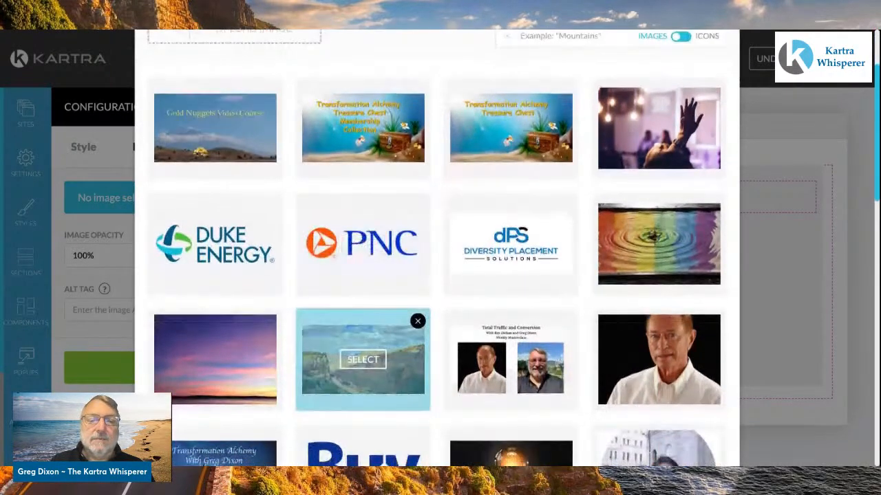
scroll(369, 325, up, 1)
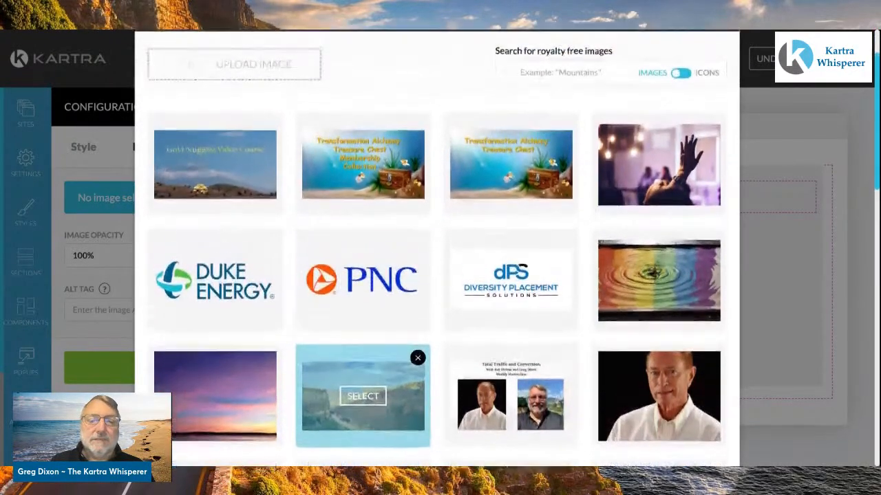
click(362, 404)
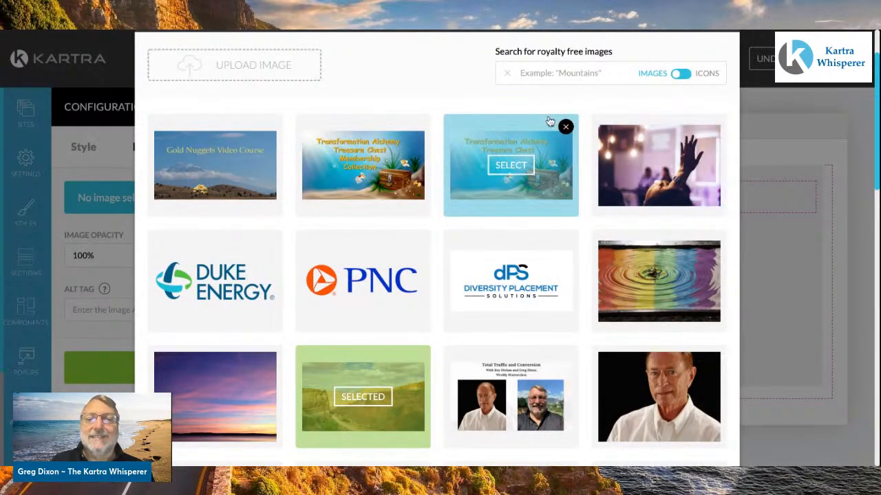
scroll(561, 124, up, 2)
click(702, 80)
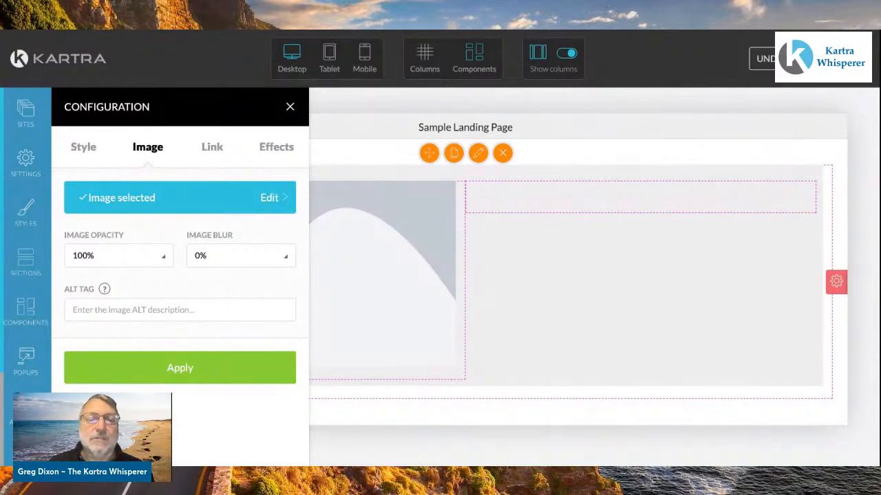
Set the image's ALT description to "Sample" and apply the image configuration.
click(114, 311)
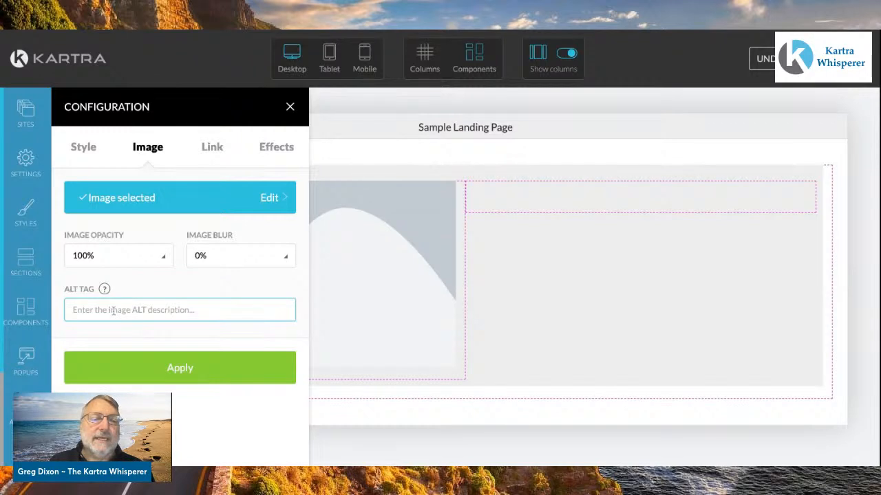
text(s)
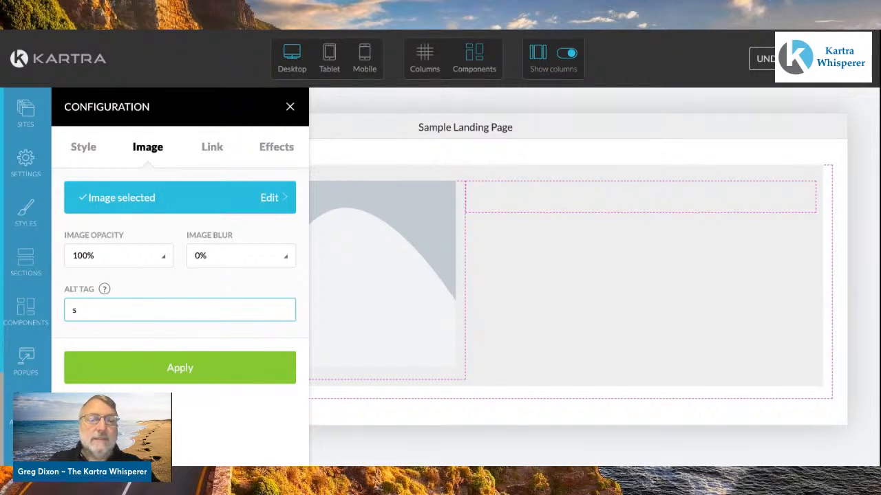
key(BackSpace)
text(A)
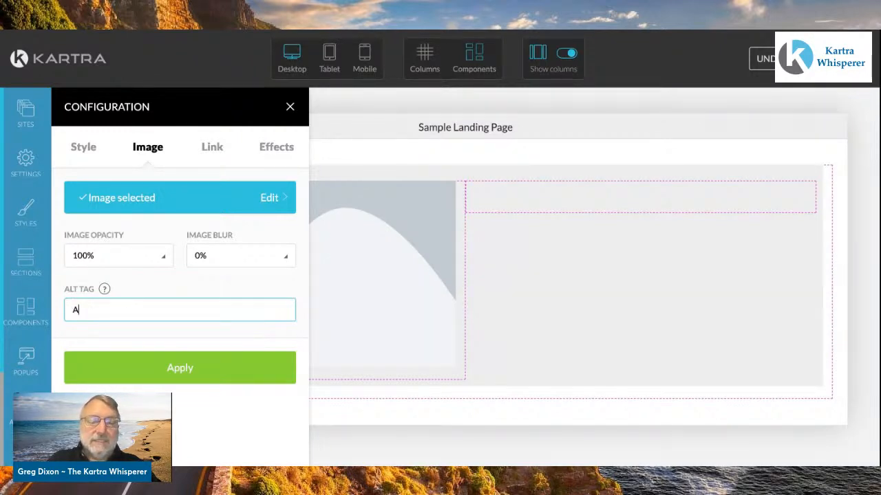
key(BackSpace)
text(D)
key(BackSpace)
text(Sample)
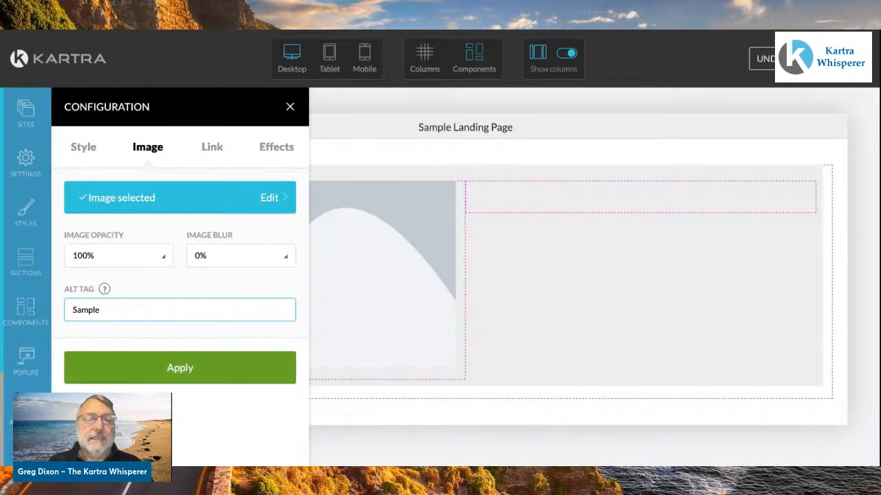
click(180, 368)
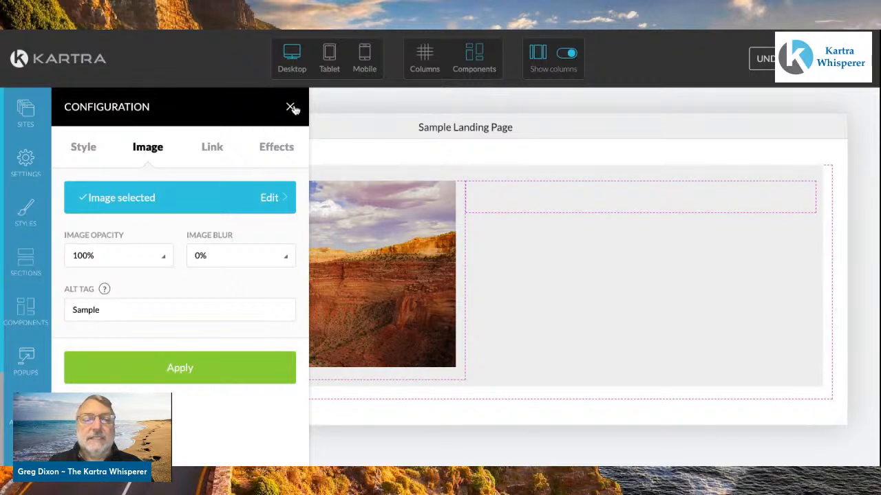
click(291, 108)
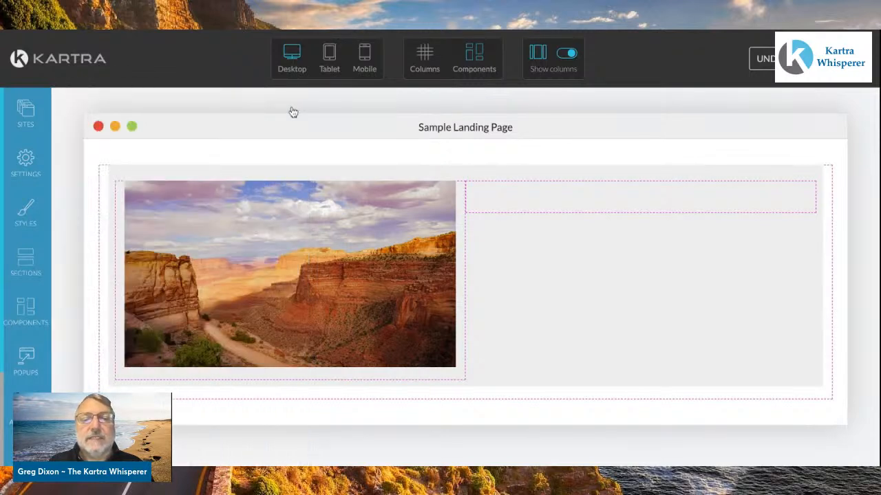
Add a text component to the empty right column beside the canyon image.
mouse_move(531, 201)
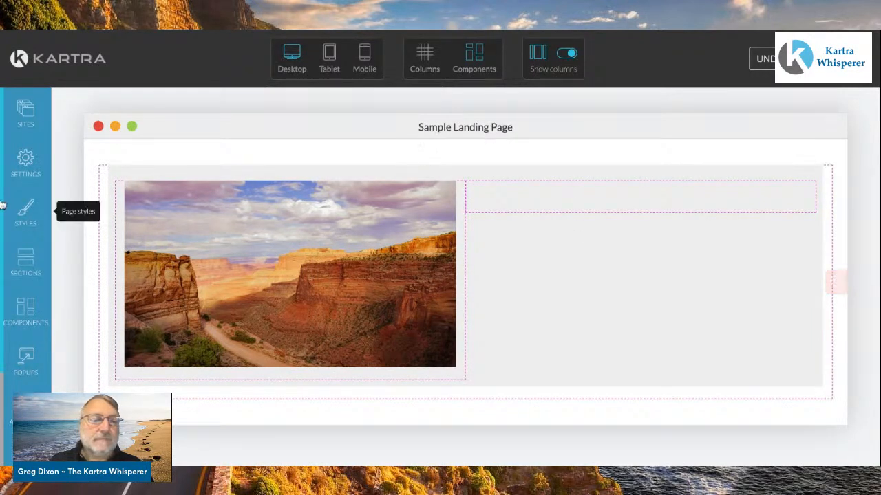
click(27, 310)
scroll(136, 322, down, 1)
scroll(134, 321, up, 3)
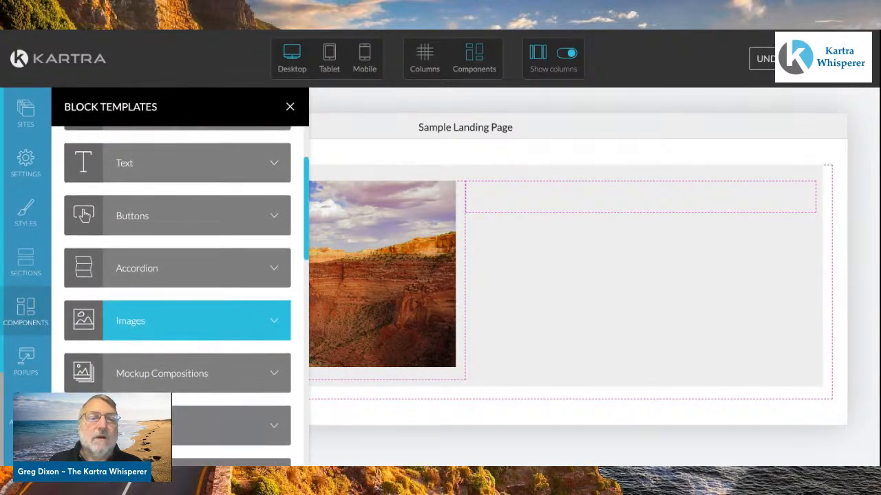
scroll(179, 323, up, 2)
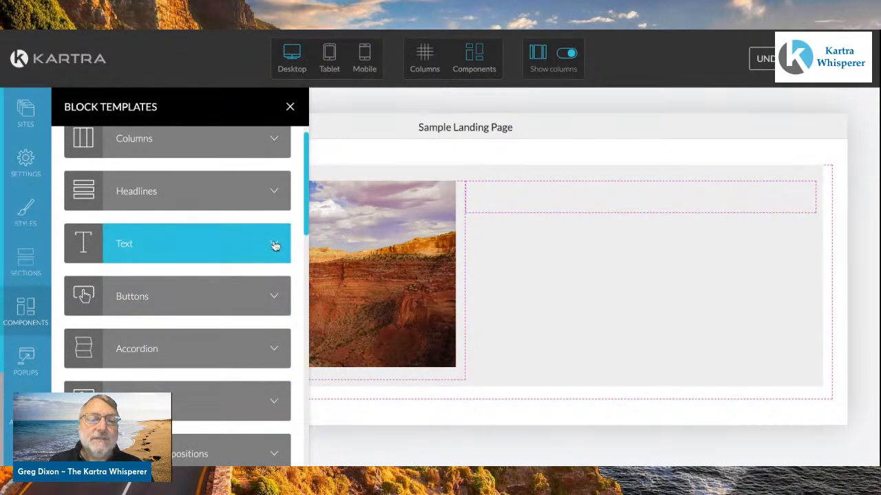
click(283, 255)
drag(192, 180, 640, 199)
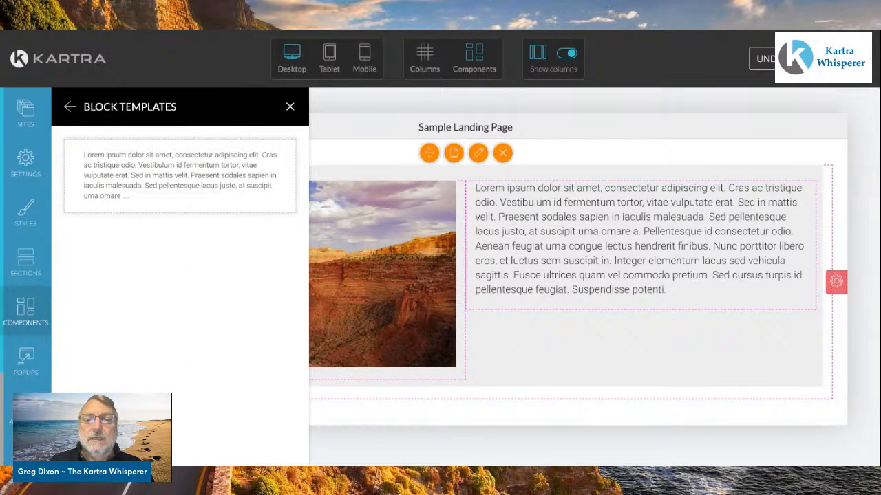
click(290, 108)
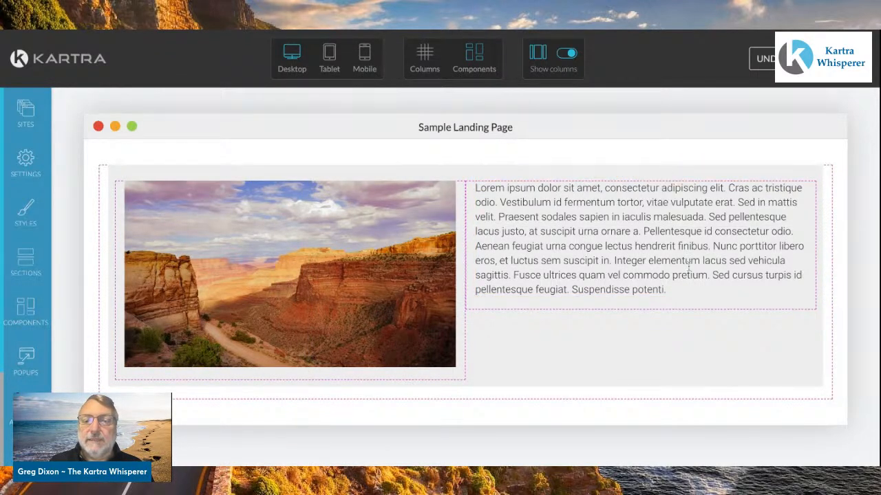
Replace the placeholder paragraph in the text component beside the canyon image with "Sample Landing Page".
drag(688, 300, 490, 189)
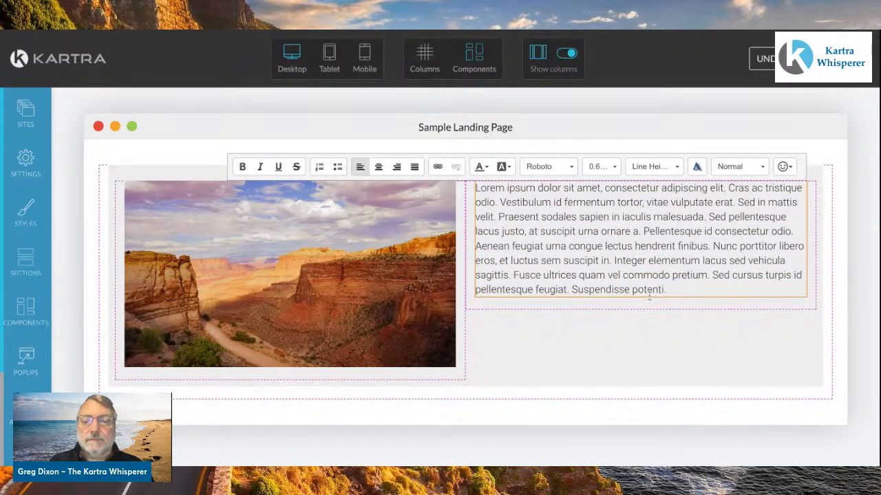
double_click(673, 288)
triple_click(673, 287)
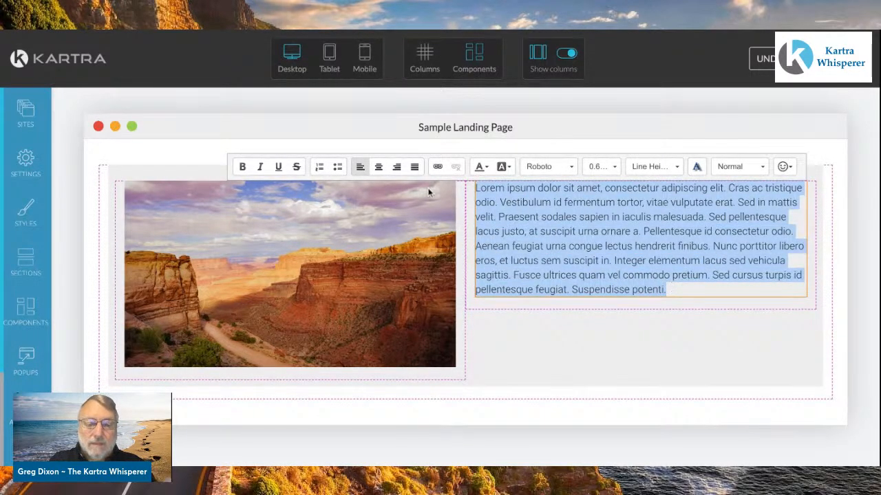
text(Sample)
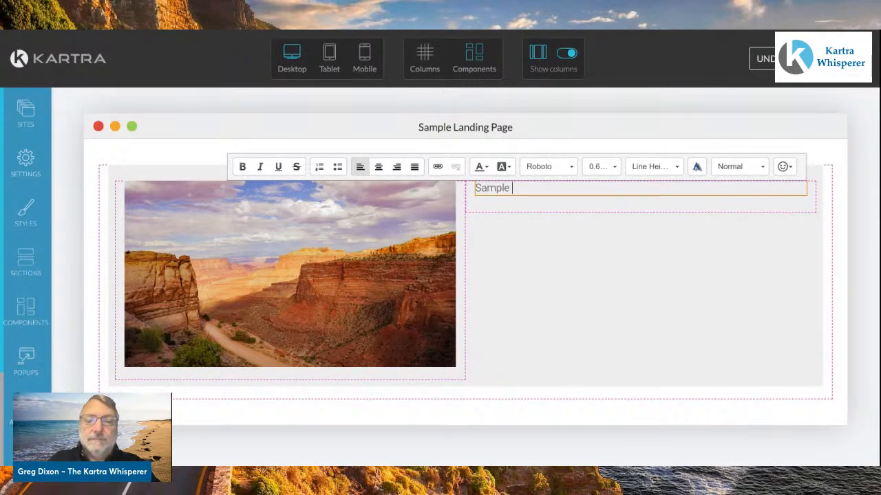
text( La)
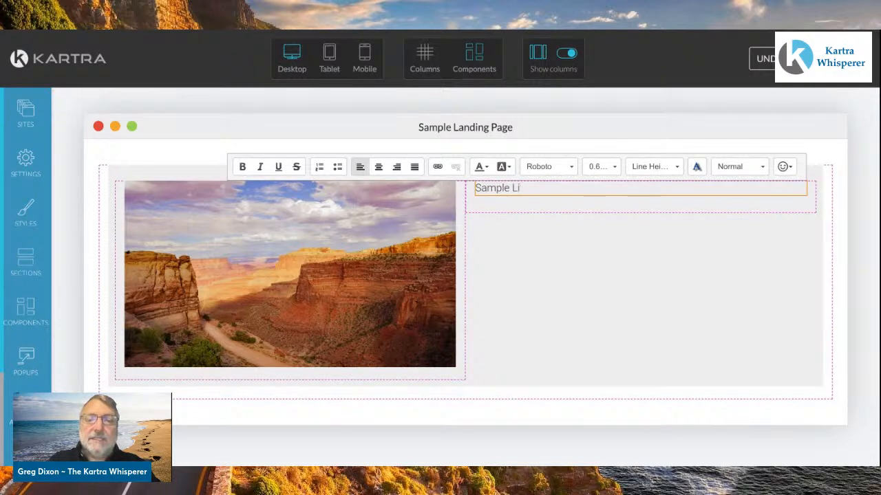
text(nding )
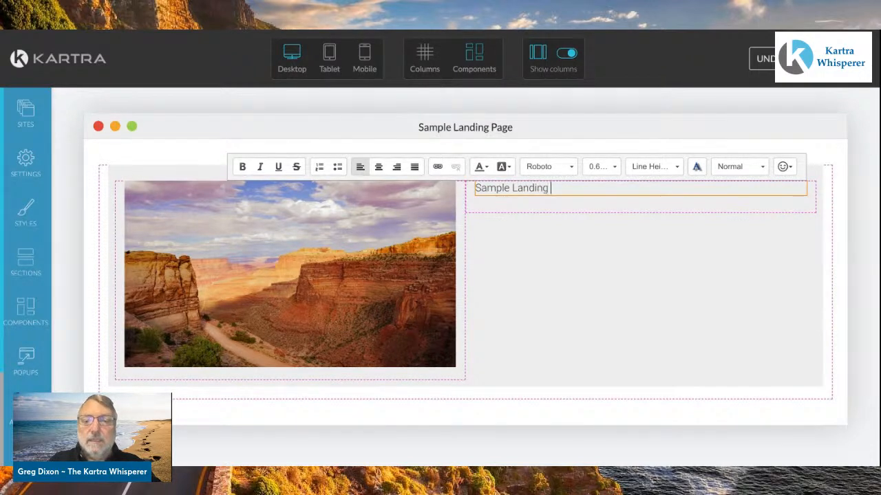
text(Page)
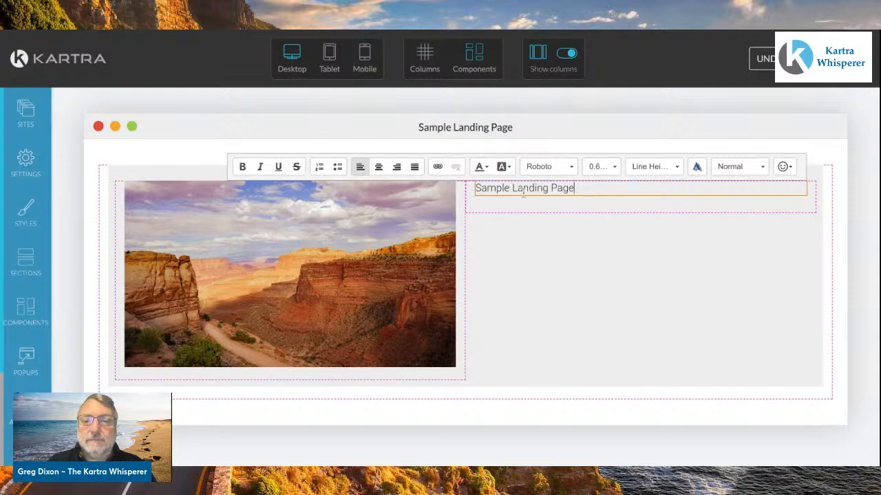
Format the "Sample Landing Page" text in the Lora font at 1rem, bold and centered.
drag(586, 192, 473, 192)
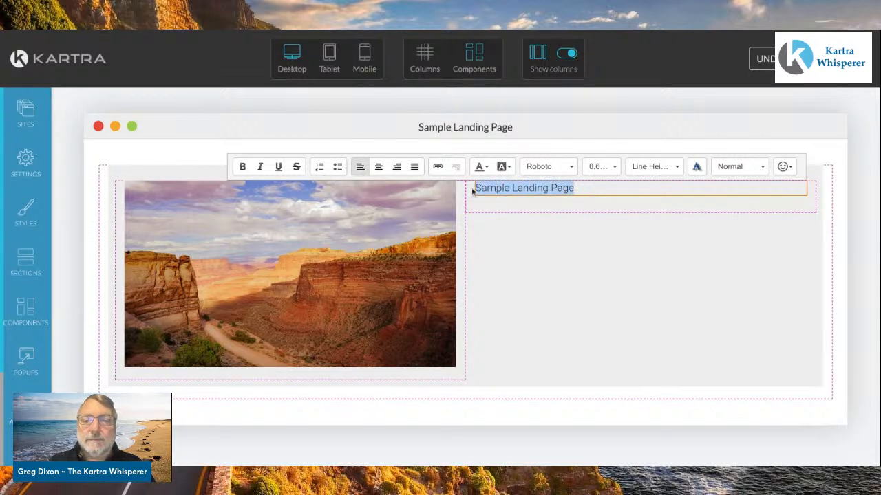
click(553, 170)
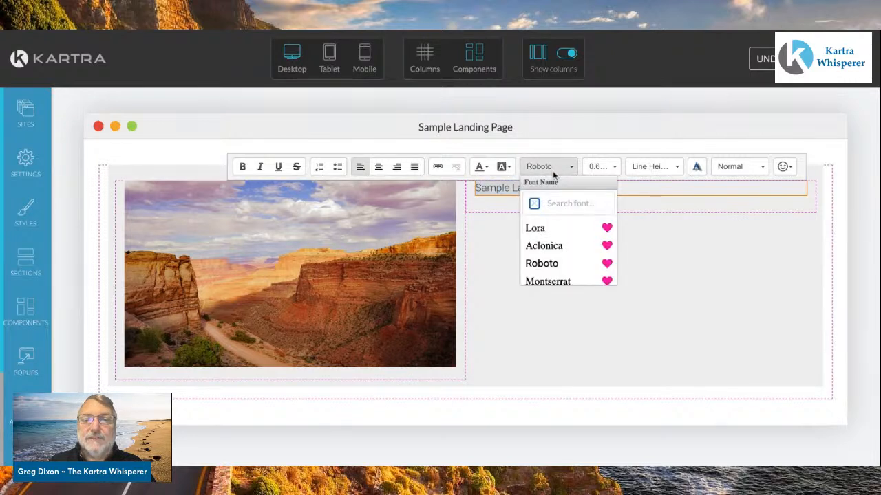
click(535, 228)
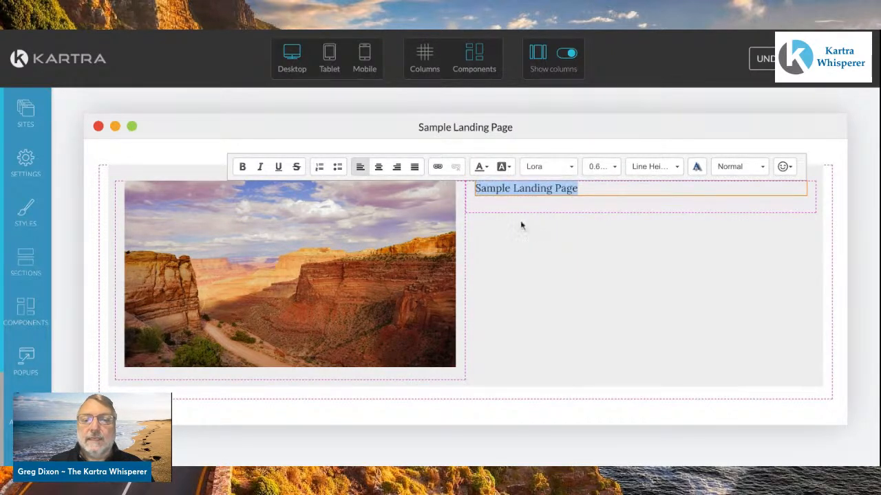
click(606, 170)
scroll(610, 273, down, 1)
click(610, 279)
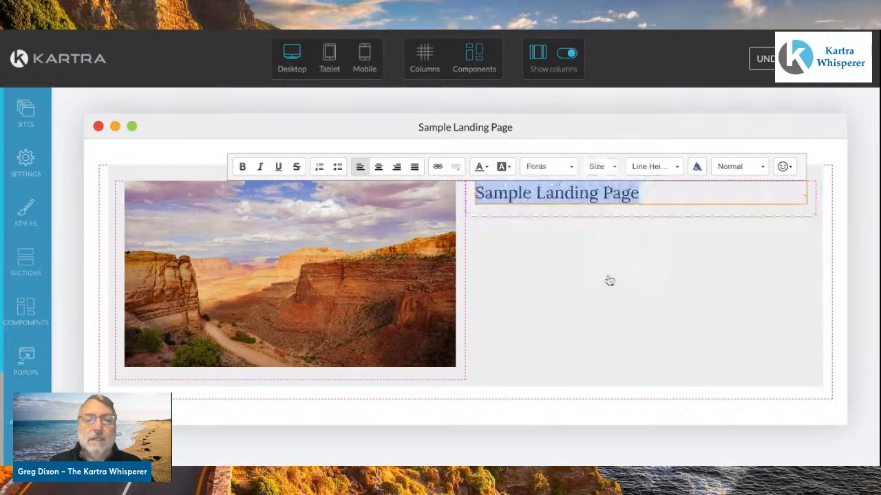
click(241, 168)
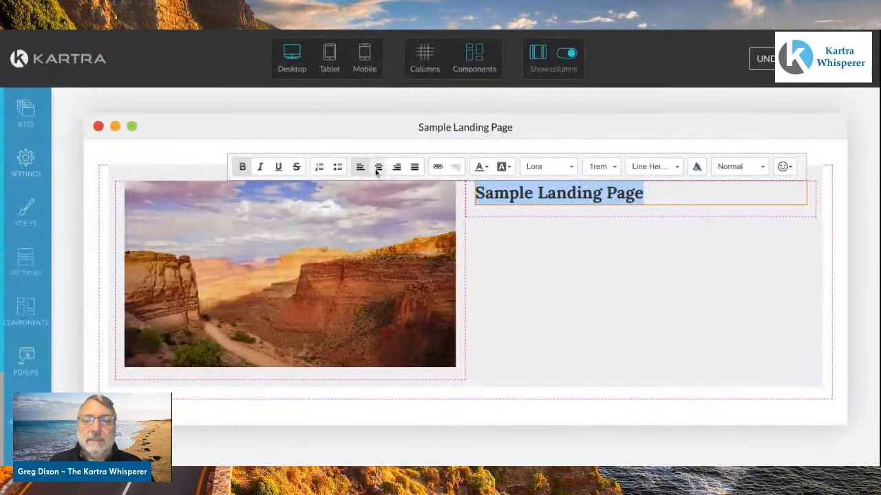
click(377, 167)
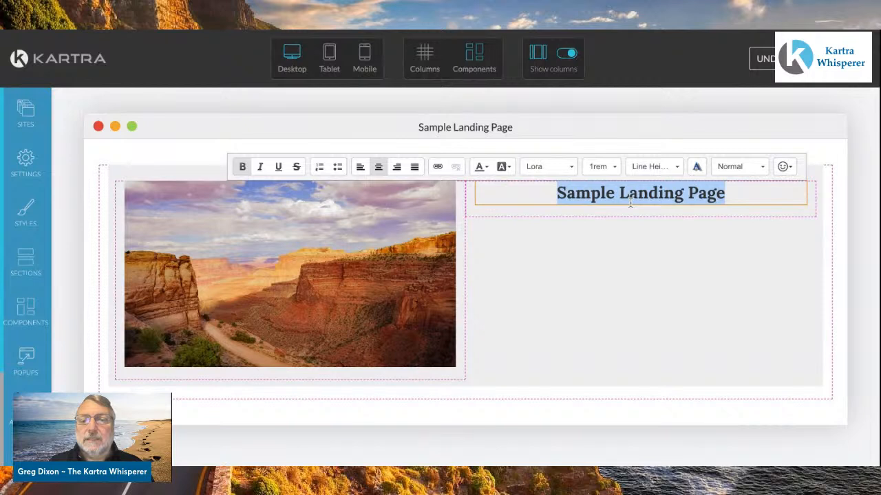
Add the line "This is a demonstration of Landing Page ~ Thank You Page ~ Optin" below the "Sample Landing Page" heading.
click(734, 199)
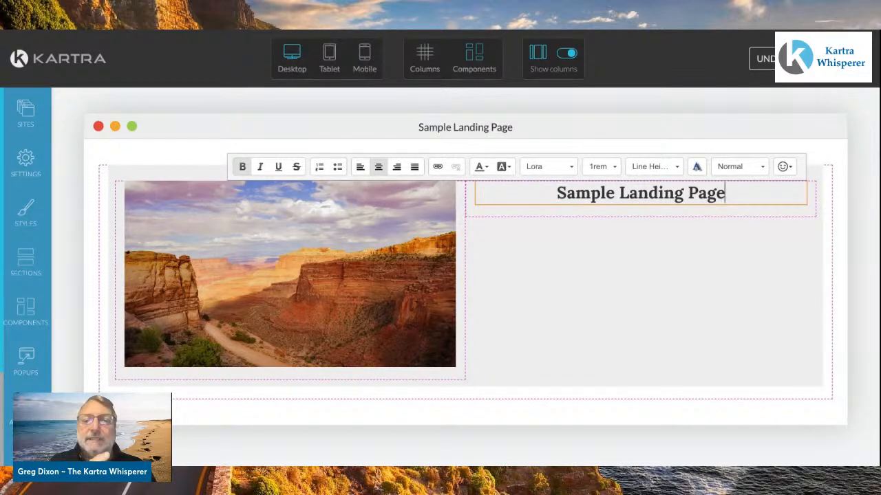
key(Return)
text(This )
text(is a d)
text(emonstr)
text(t)
key(BackSpace)
key(BackSpace)
text(a)
key(BackSpace)
text(ra)
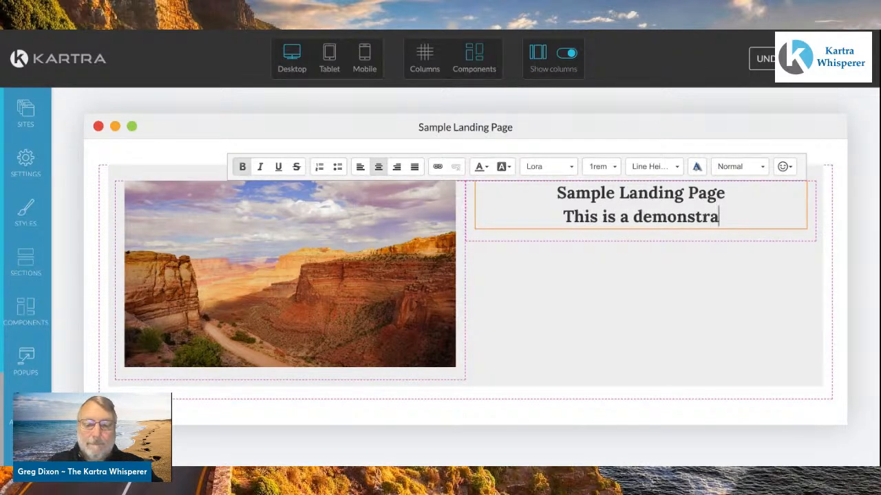
text(tion of )
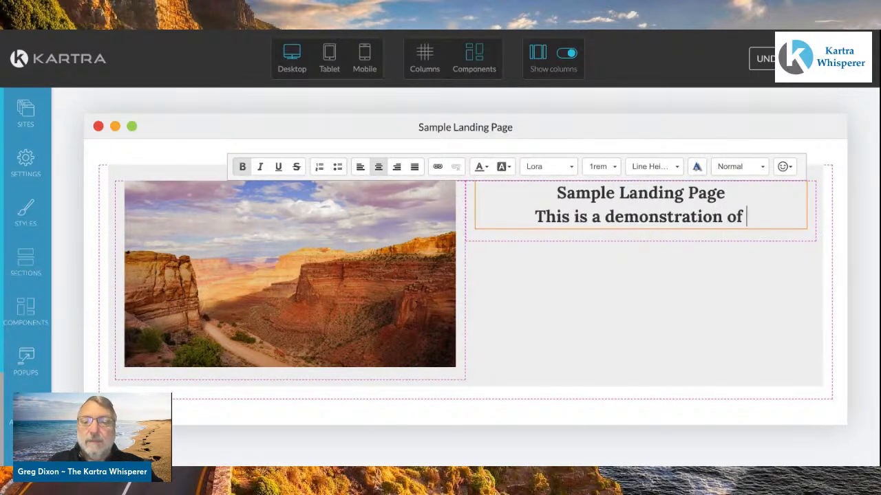
text(Land)
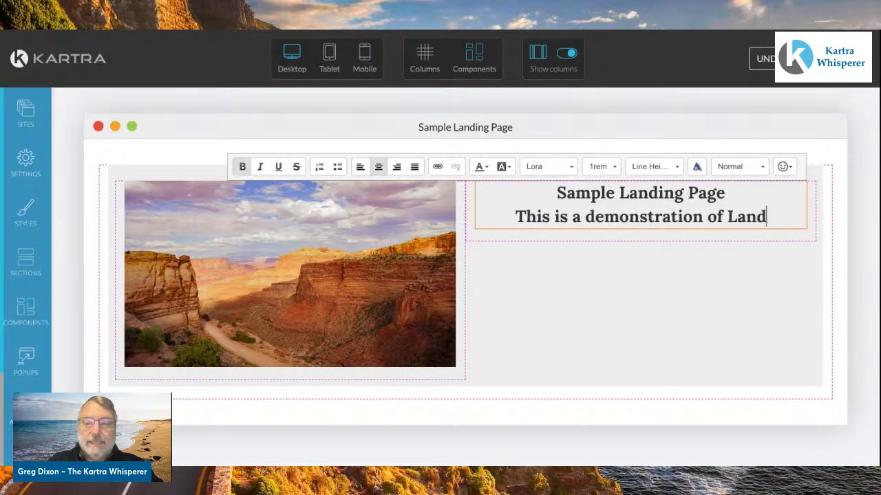
text(ing Page )
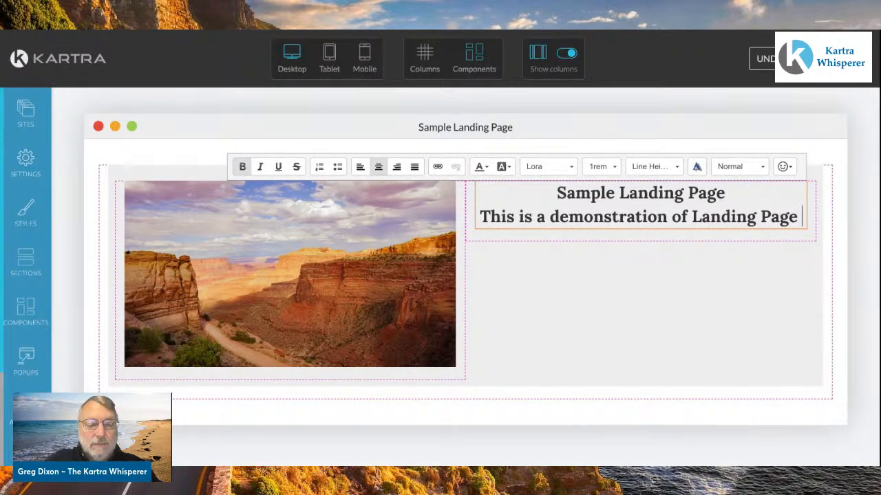
text(~ )
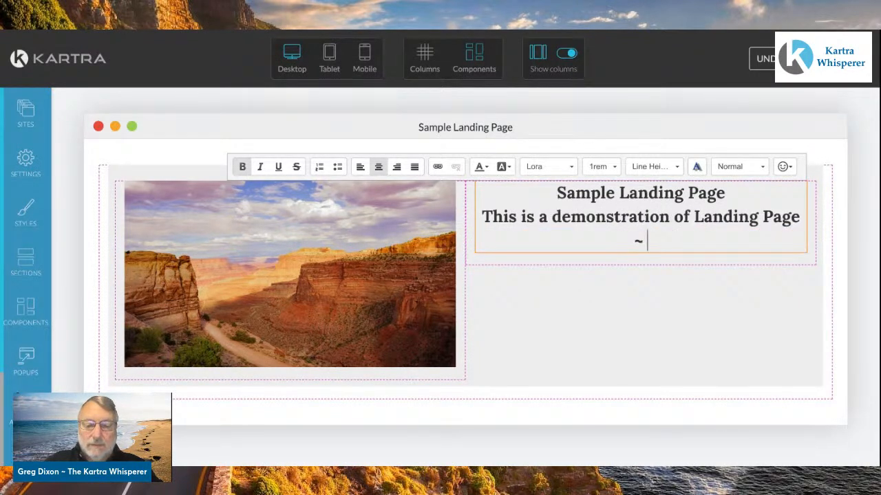
text(Than)
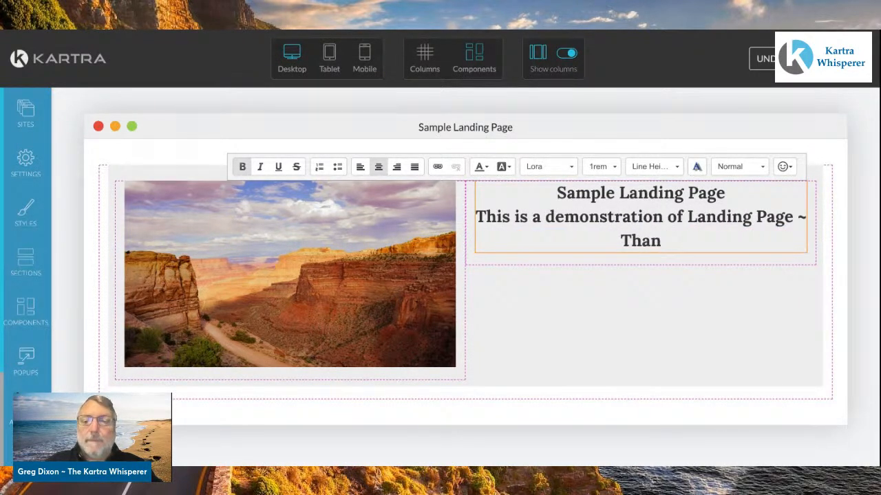
text(k You )
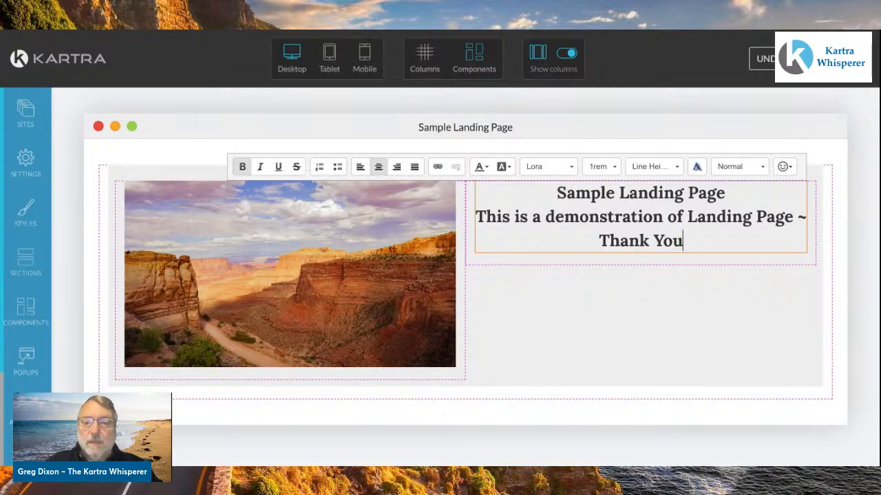
text(Page)
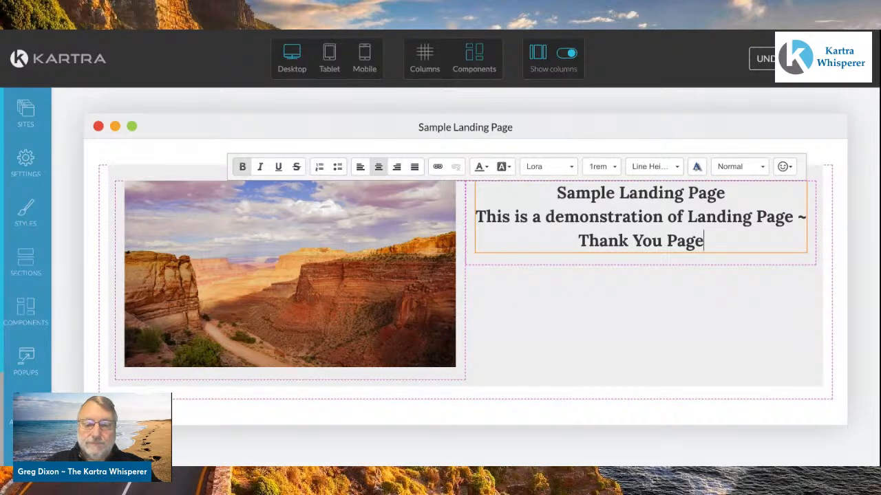
text( ~)
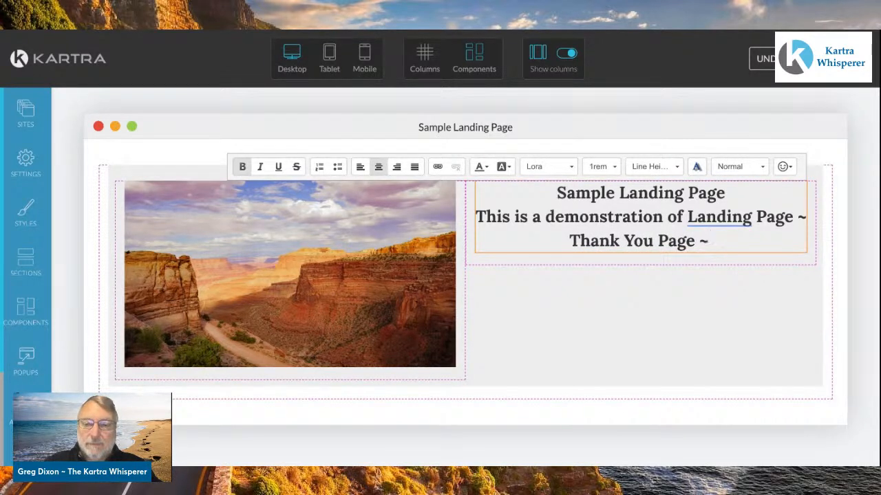
text( Opti)
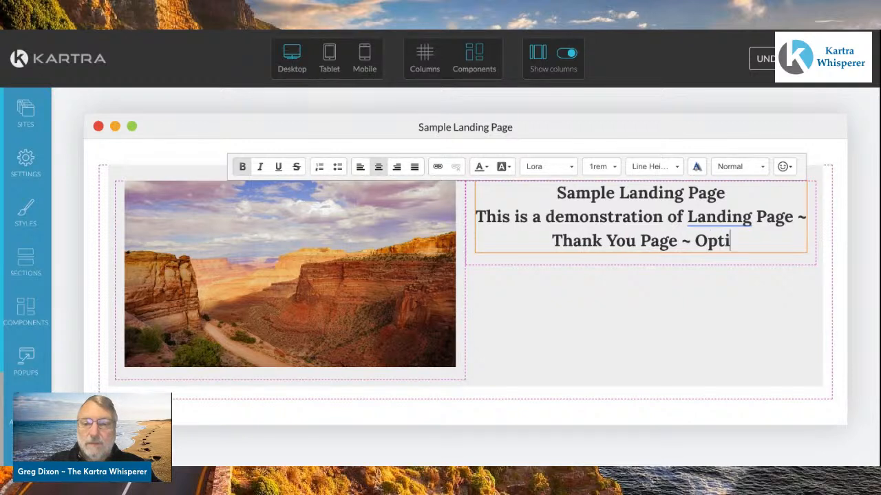
text(n)
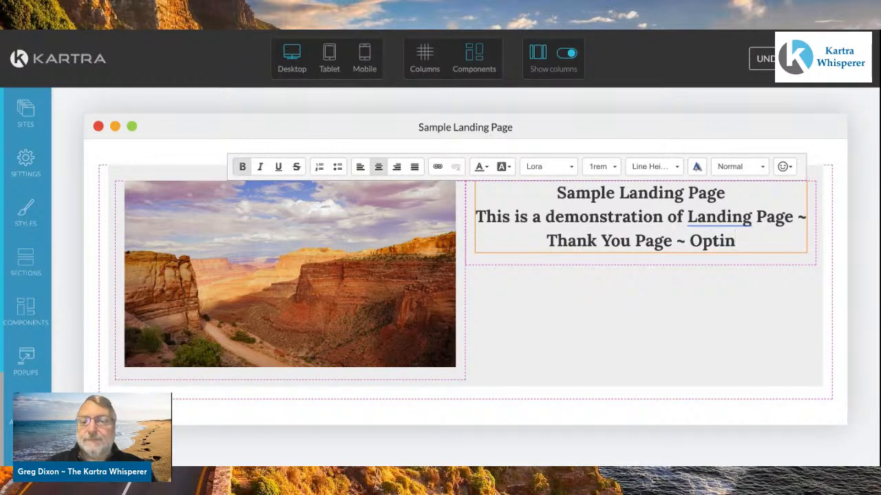
Format the demonstration sentence below the heading at 0.65rem, without bold and left-aligned.
mouse_move(753, 254)
mouse_down()
mouse_move(580, 217)
mouse_move(477, 216)
mouse_up()
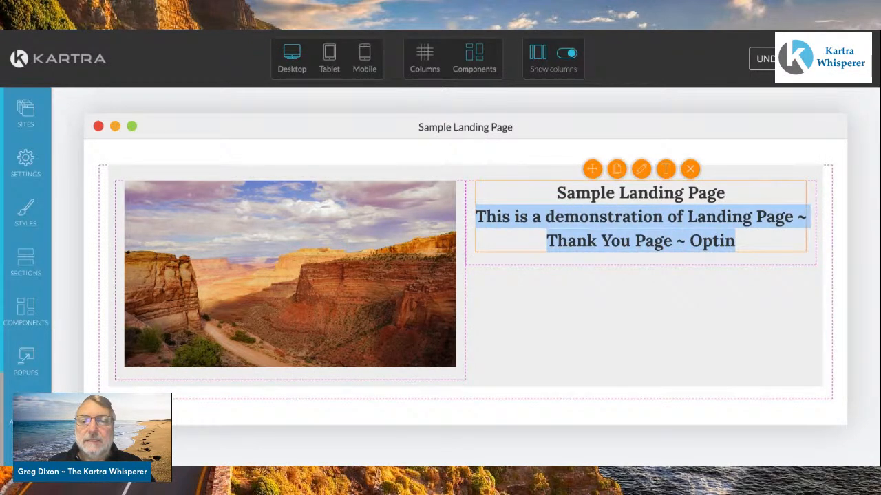
click(663, 181)
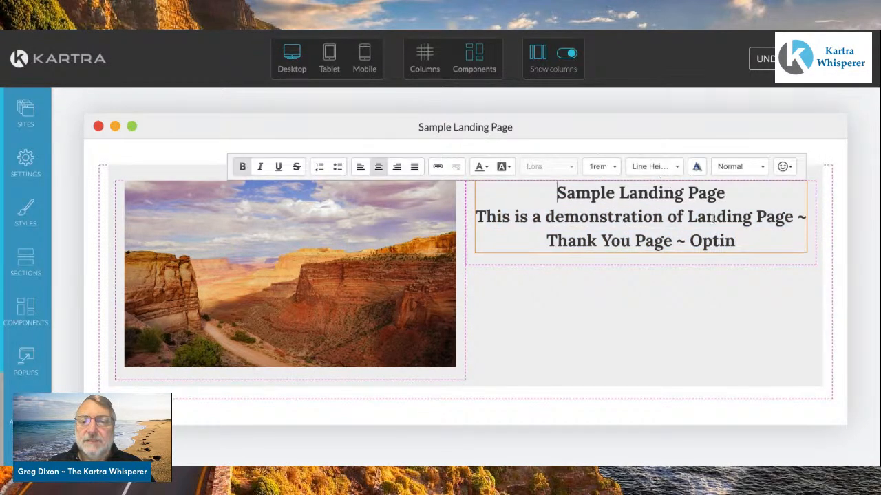
mouse_move(737, 244)
mouse_down()
mouse_move(547, 242)
mouse_move(477, 217)
mouse_up()
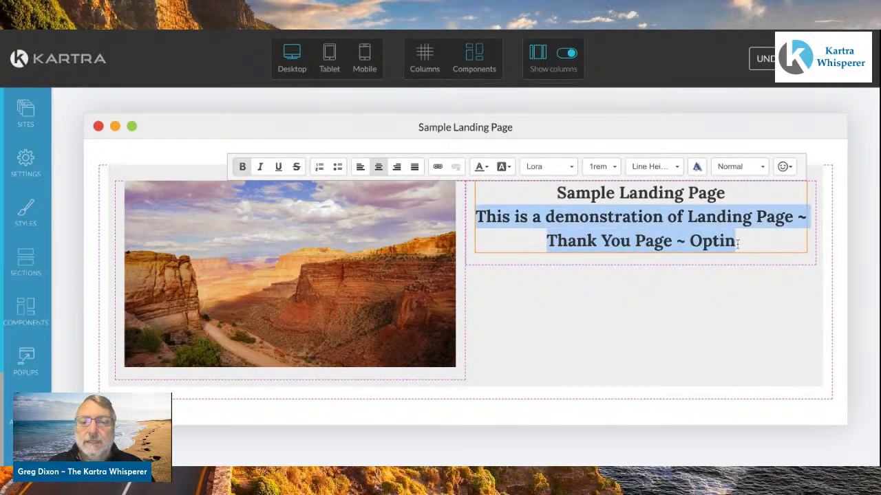
click(608, 170)
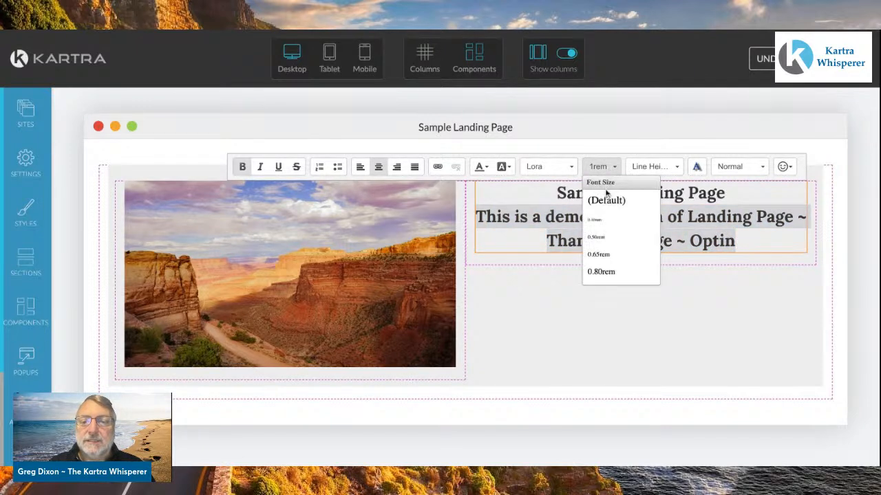
click(599, 256)
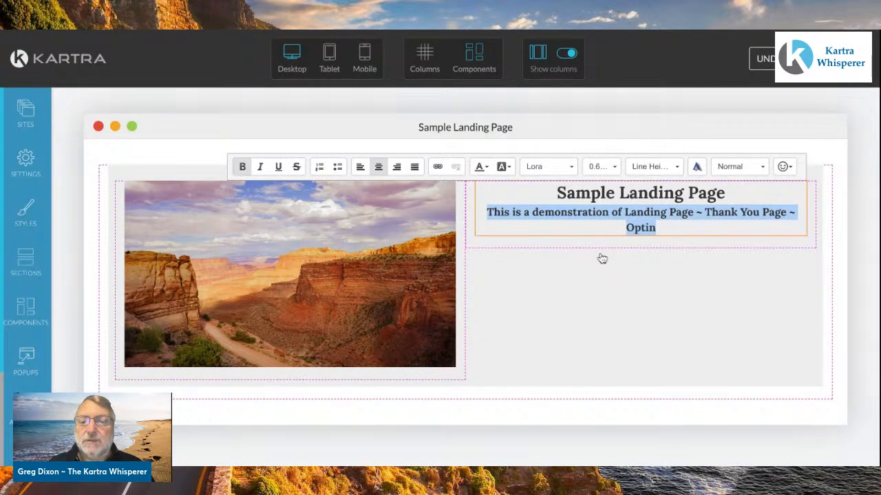
click(243, 168)
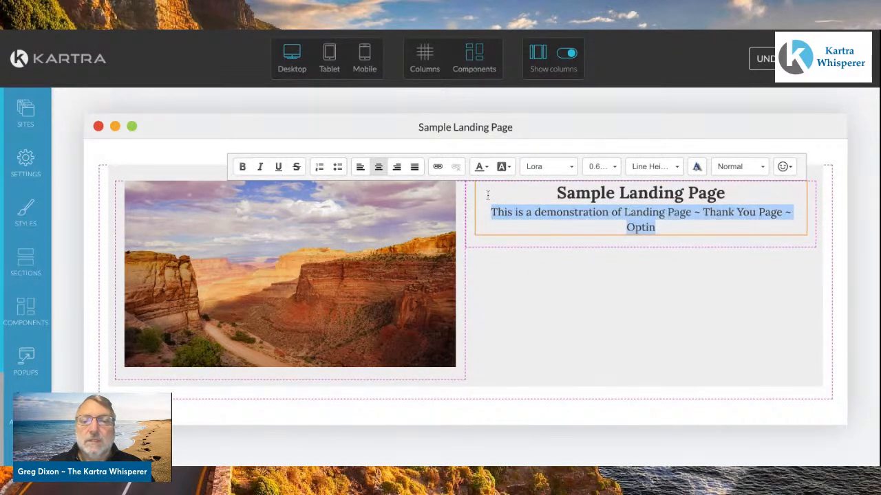
click(360, 167)
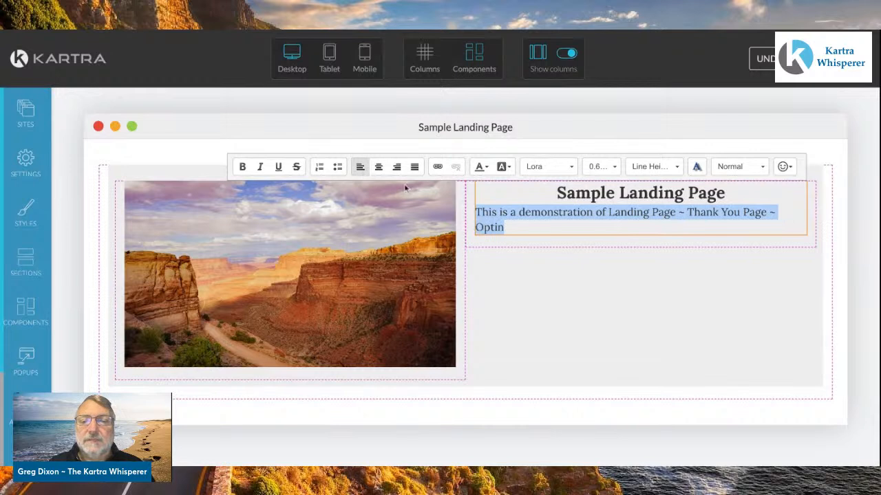
Insert a blank line between the heading and the demonstration sentence, and end the sentence with a period.
click(476, 214)
key(Return)
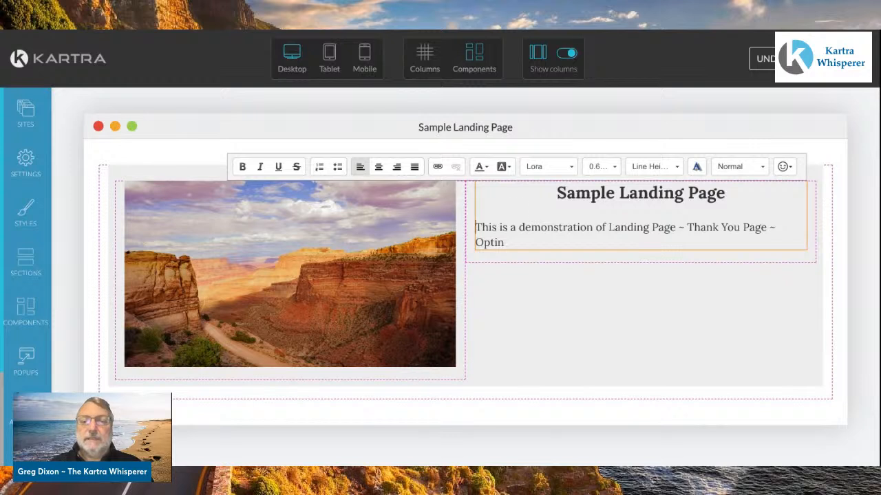
click(528, 243)
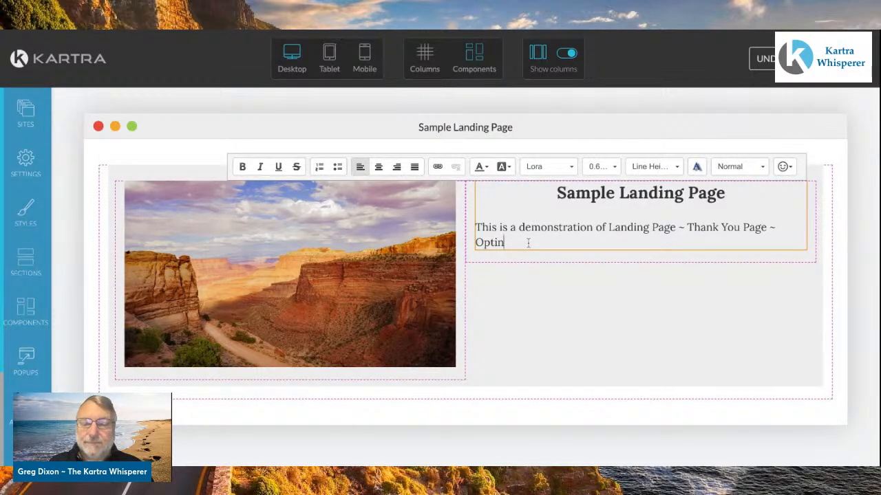
text(.)
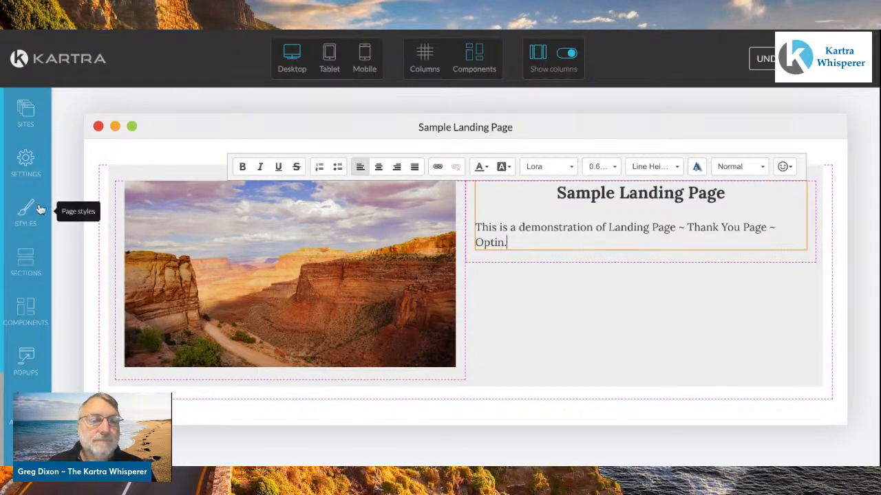
Add a solid rounded button with an arrow icon at its right end below the demonstration sentence.
click(29, 316)
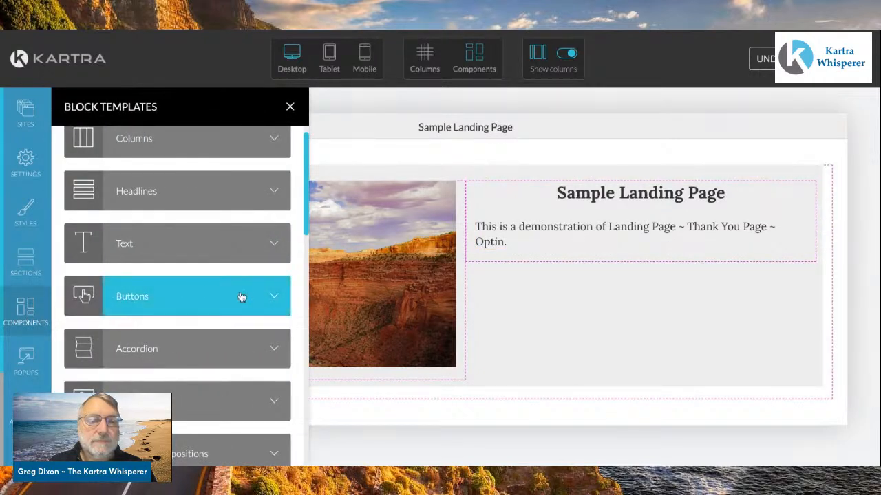
click(275, 300)
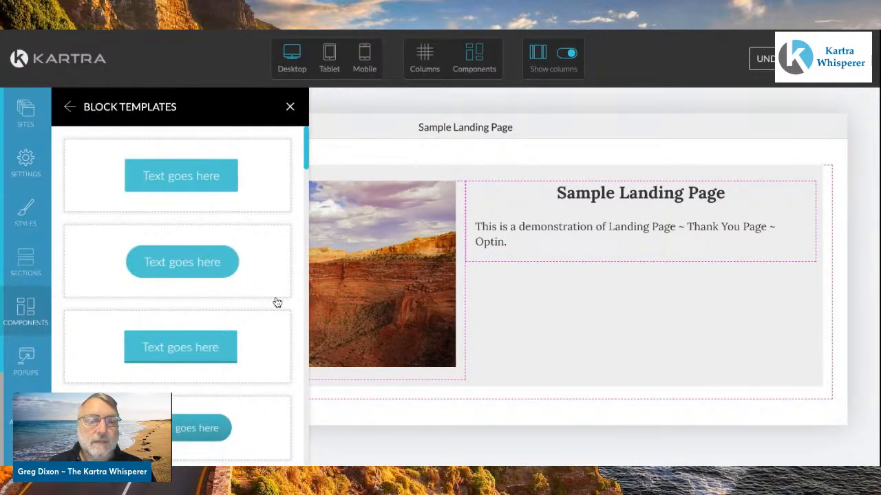
scroll(277, 338, down, 1)
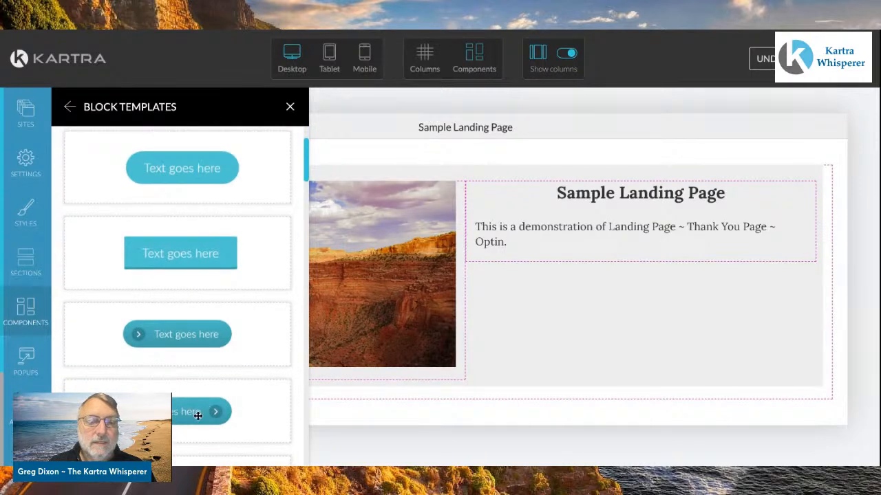
drag(197, 416, 640, 253)
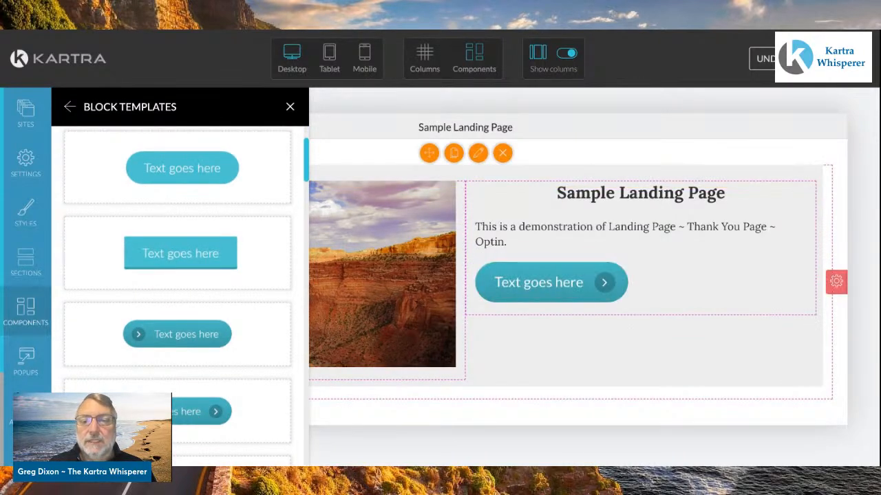
click(289, 107)
Change the new button's text to "Subscribe to Sample Sequence".
mouse_move(572, 289)
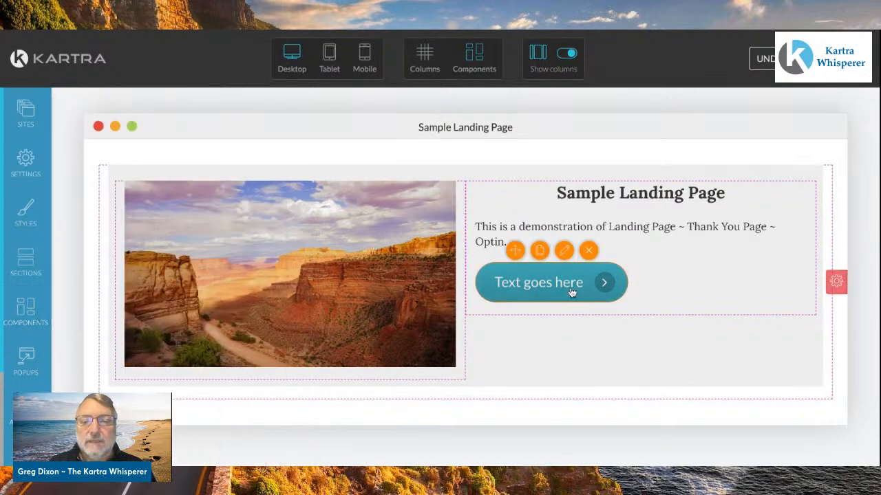
click(564, 252)
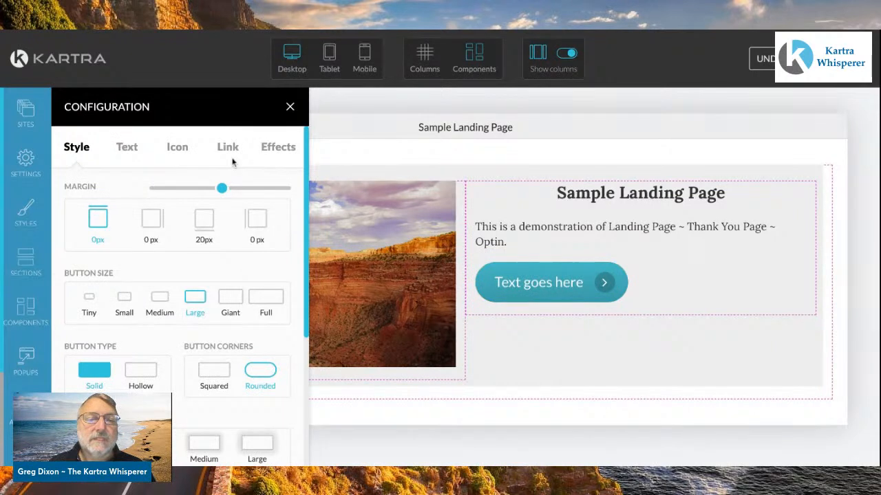
click(128, 147)
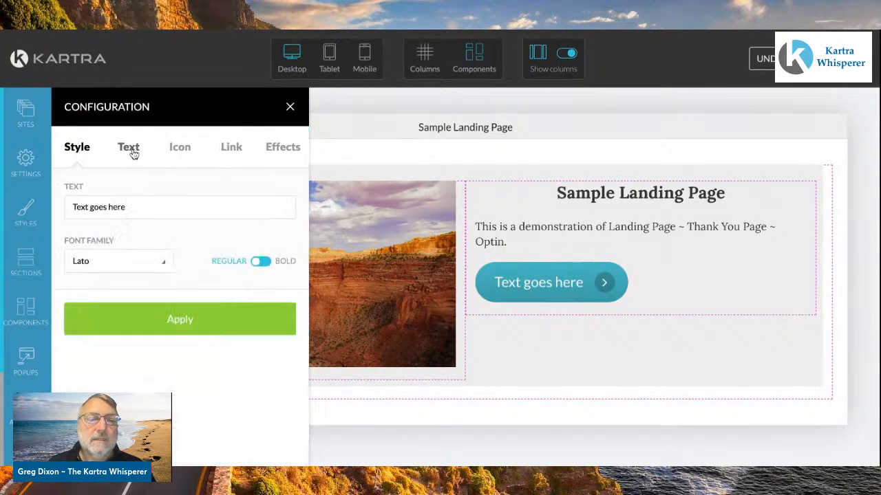
click(147, 207)
triple_click(147, 207)
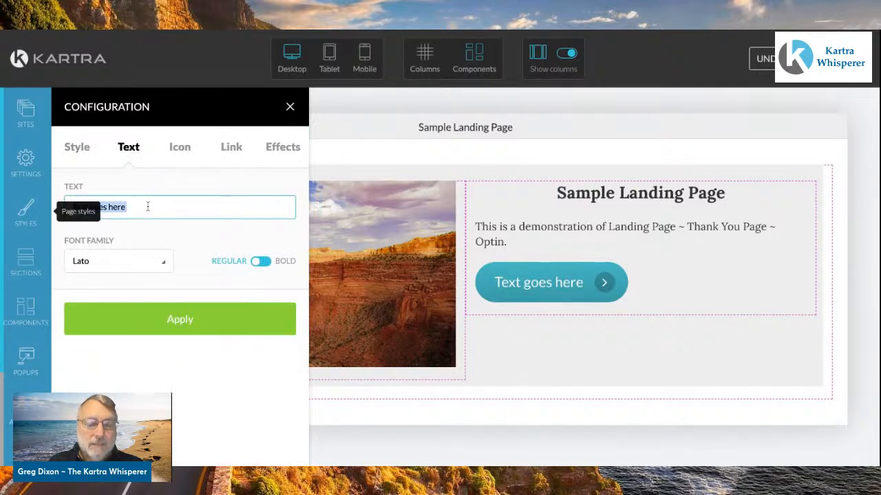
key(BackSpace)
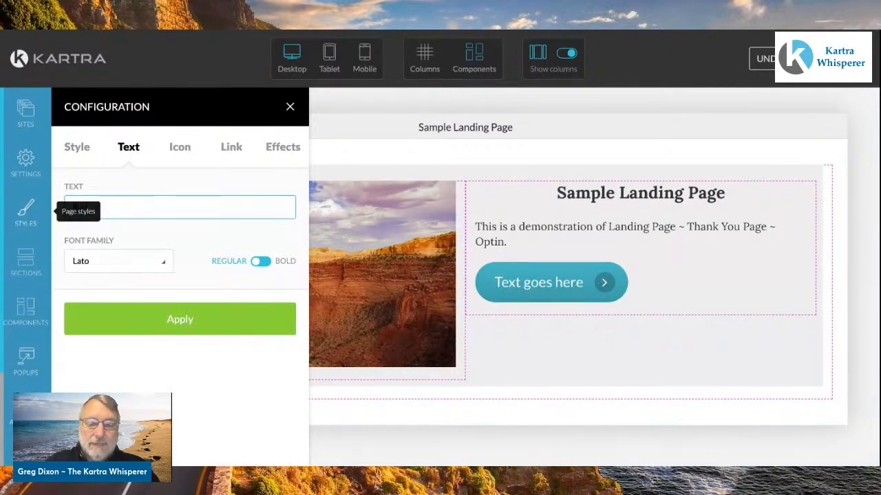
text(Subscrine)
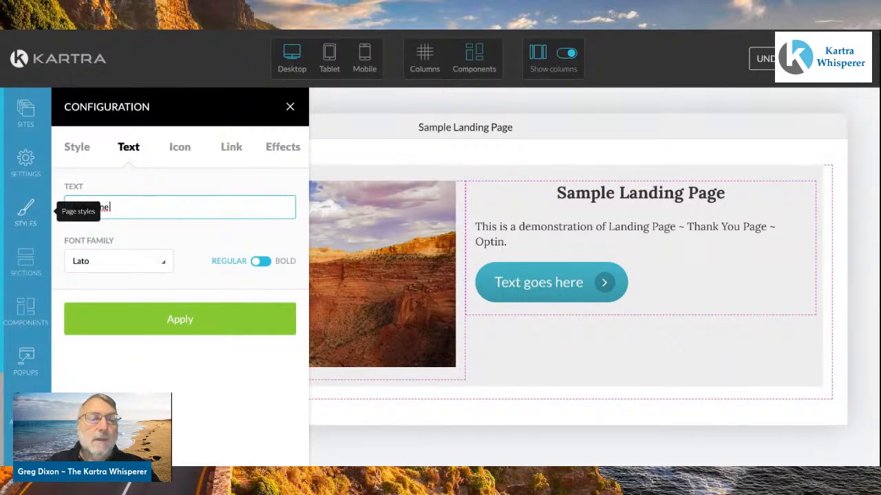
text( t to Sample Sequ)
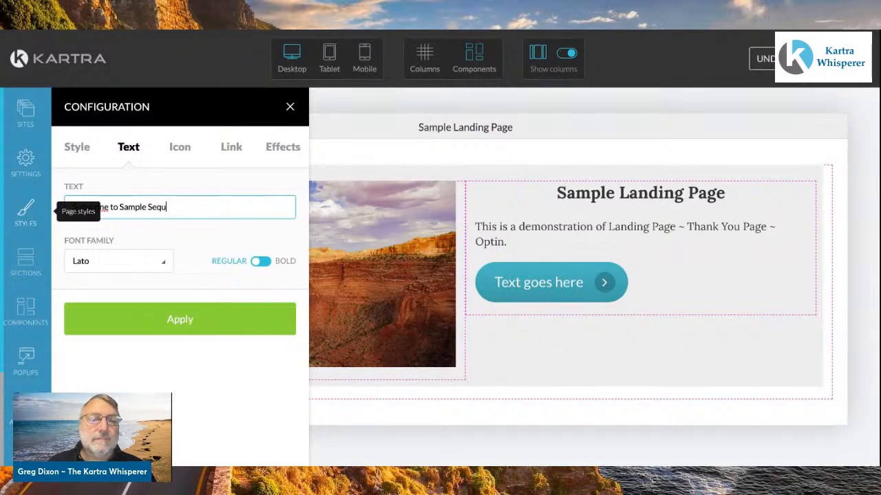
text(ence)
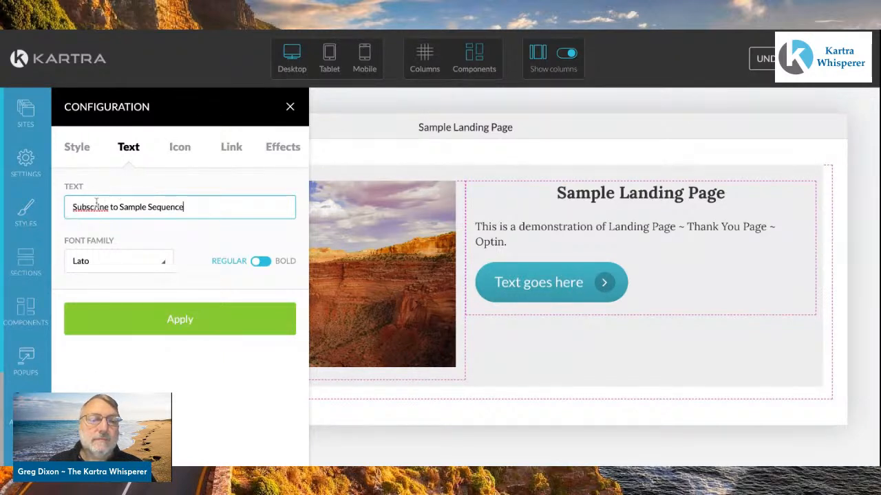
click(104, 208)
key(BackSpace)
text(v)
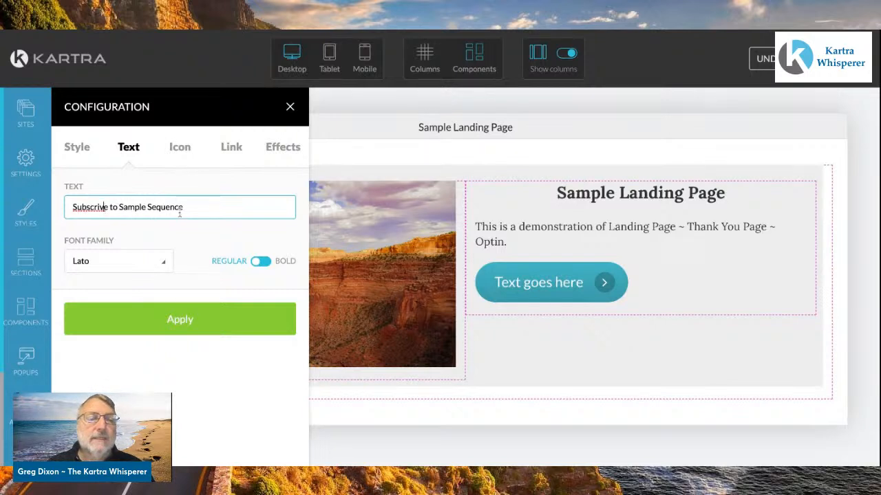
key(BackSpace)
text(b)
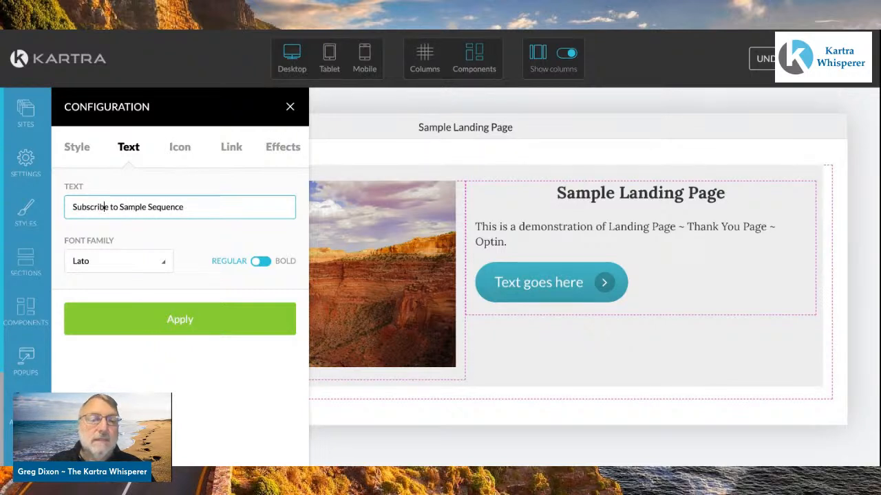
Set the button's size to Medium and its alignment to Center.
click(77, 148)
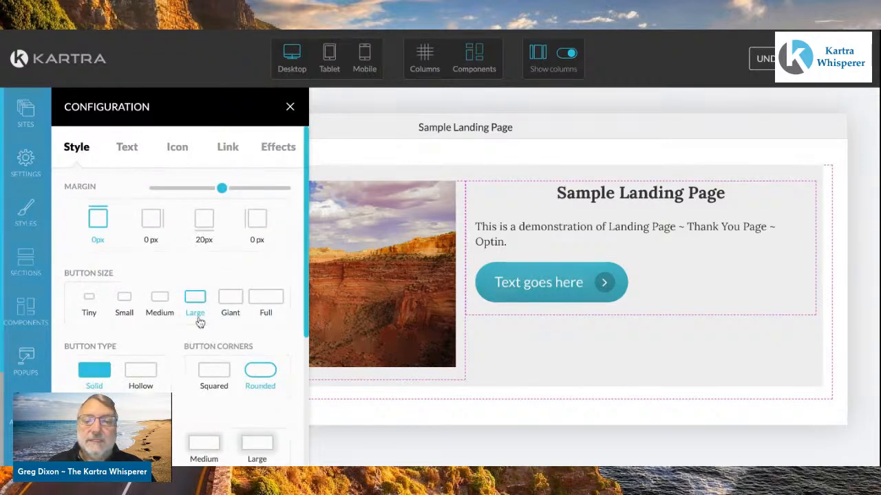
click(163, 300)
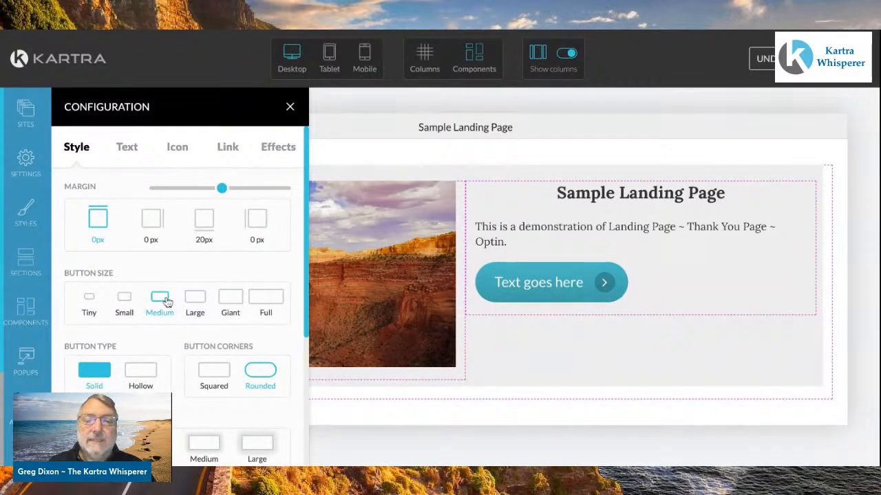
scroll(166, 303, down, 5)
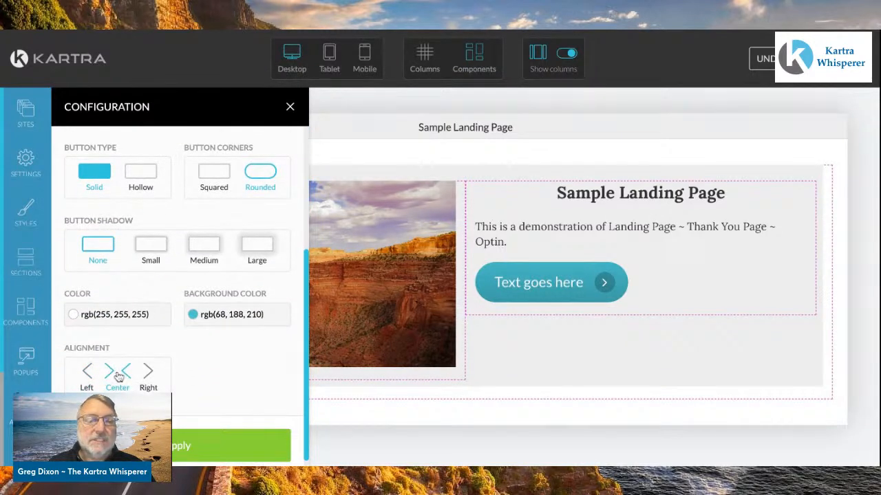
scroll(178, 303, up, 5)
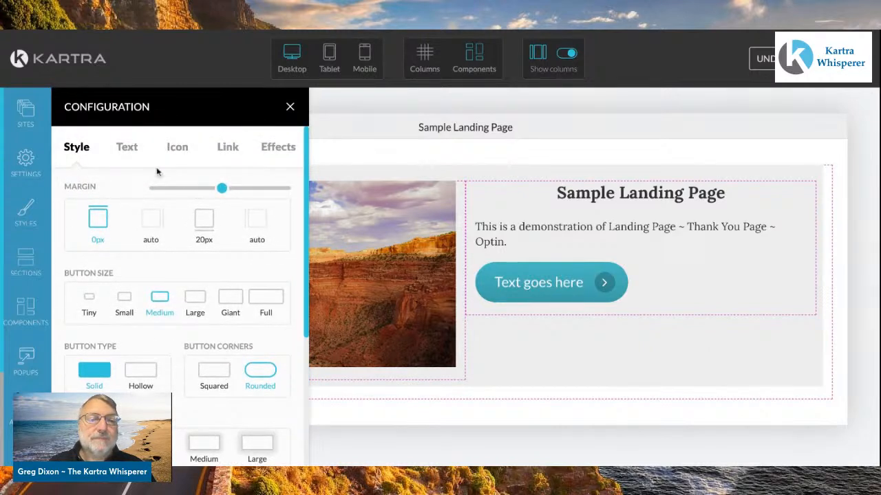
Change the button's icon to the solid envelope and apply the button settings.
click(178, 147)
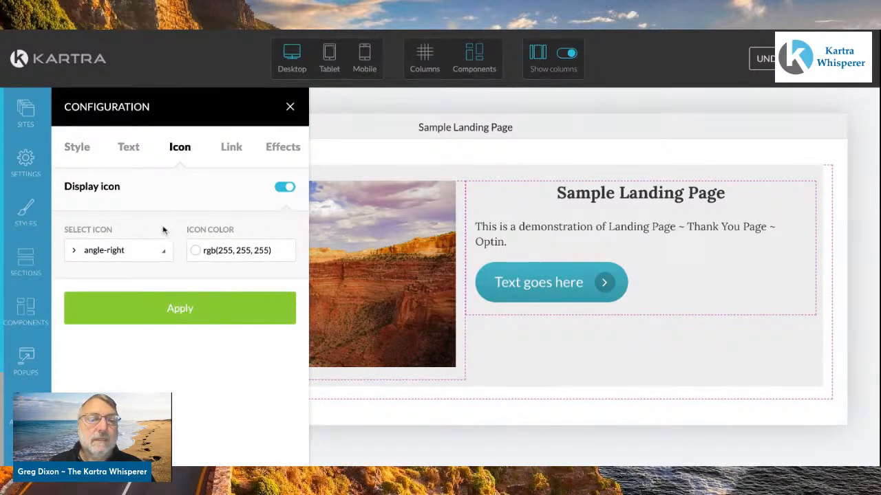
click(160, 255)
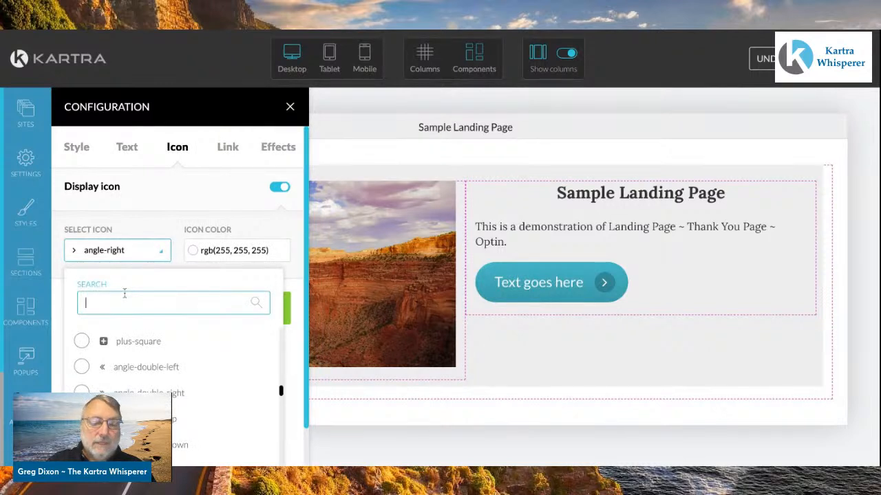
text(env)
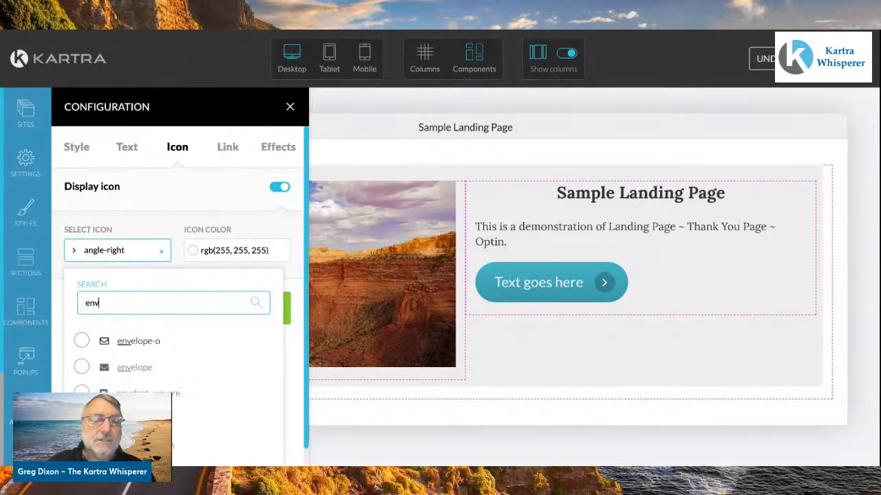
click(138, 367)
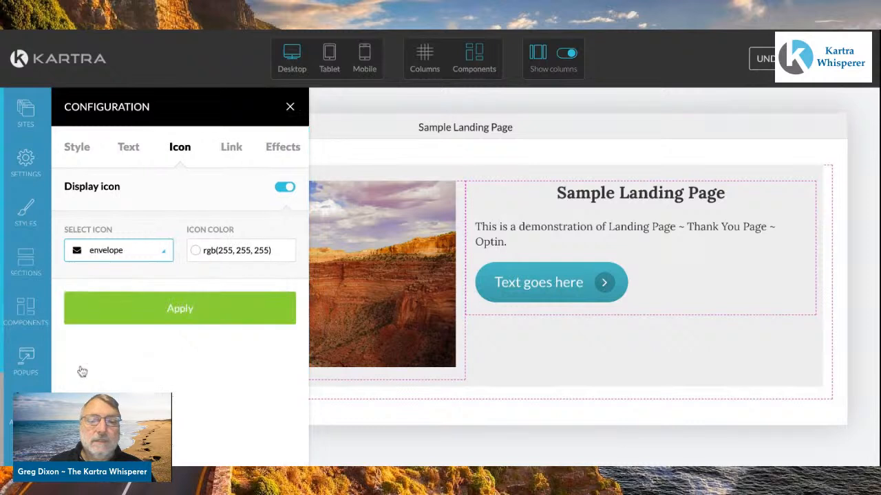
click(158, 318)
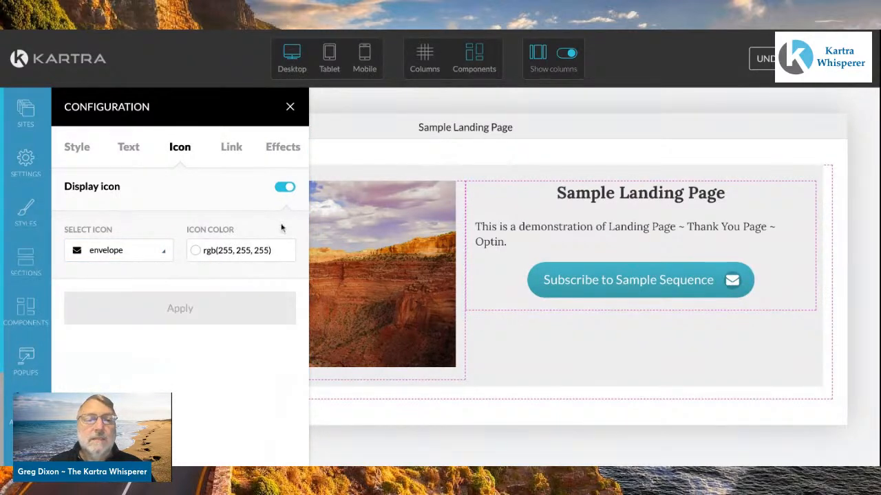
Make the button pop an opt-in form, using the white "Subscribe to Newsletter" template with the green sign-up button.
click(230, 146)
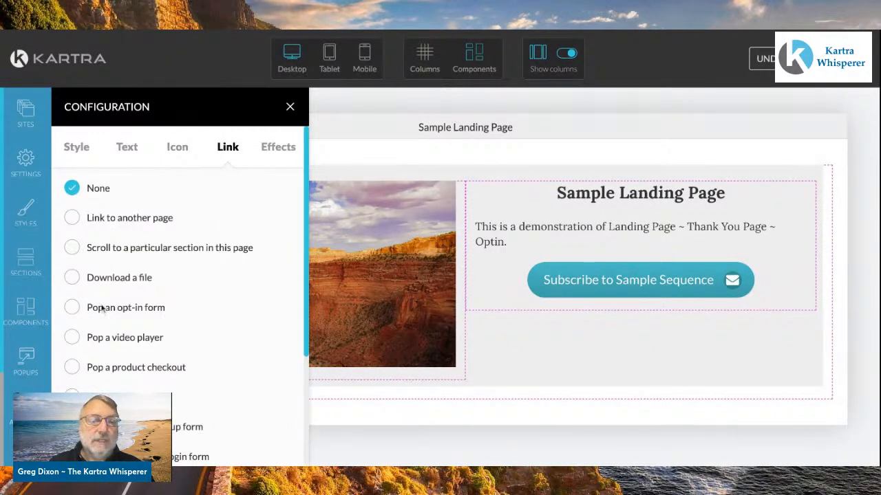
click(72, 308)
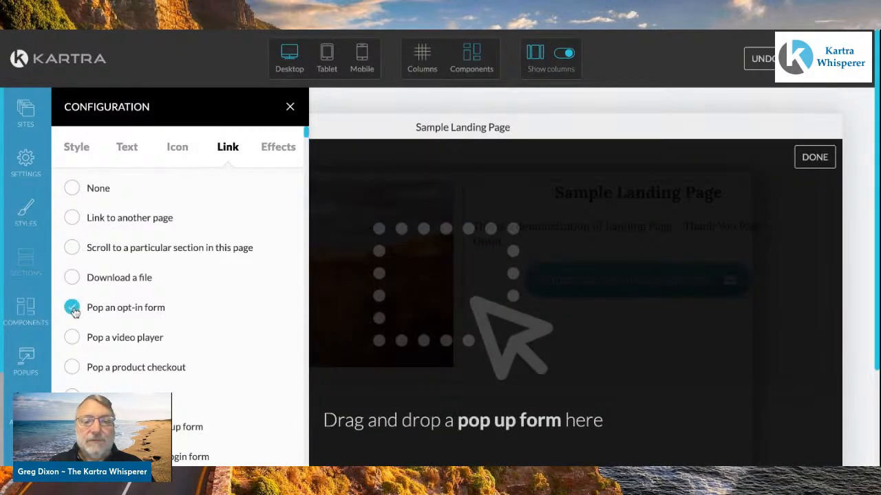
scroll(272, 277, down, 5)
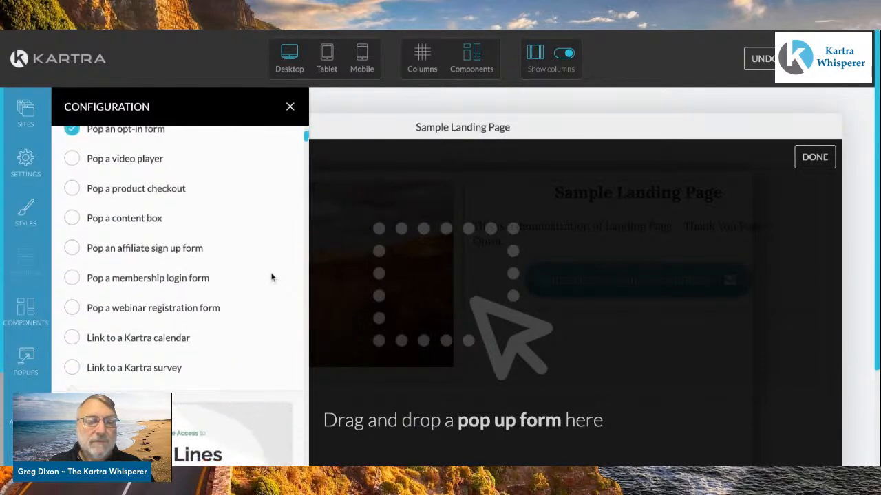
scroll(271, 278, down, 4)
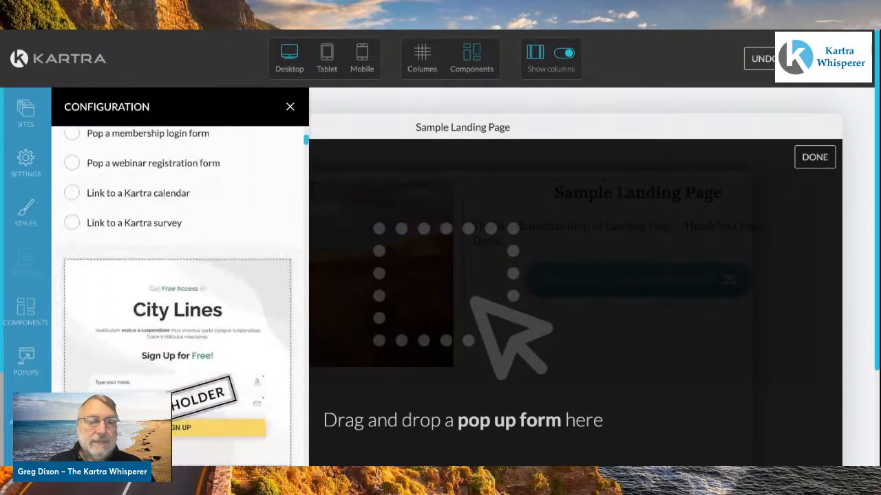
scroll(272, 277, down, 10)
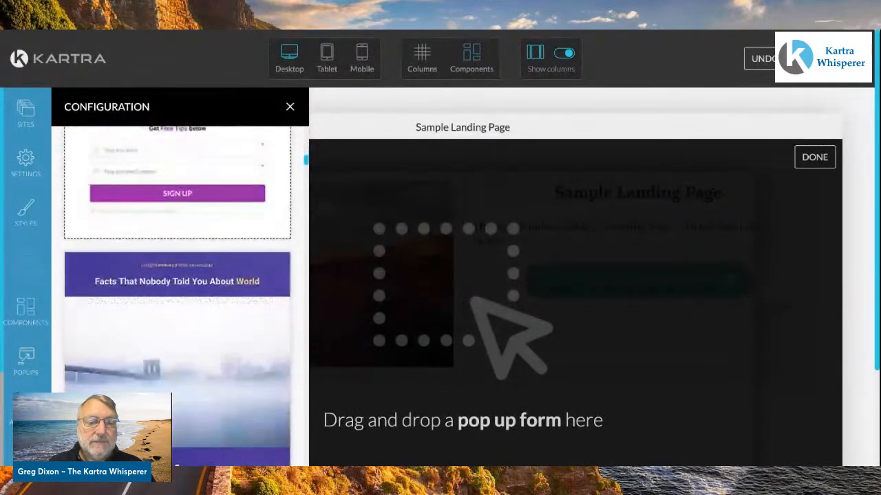
scroll(177, 296, down, 7)
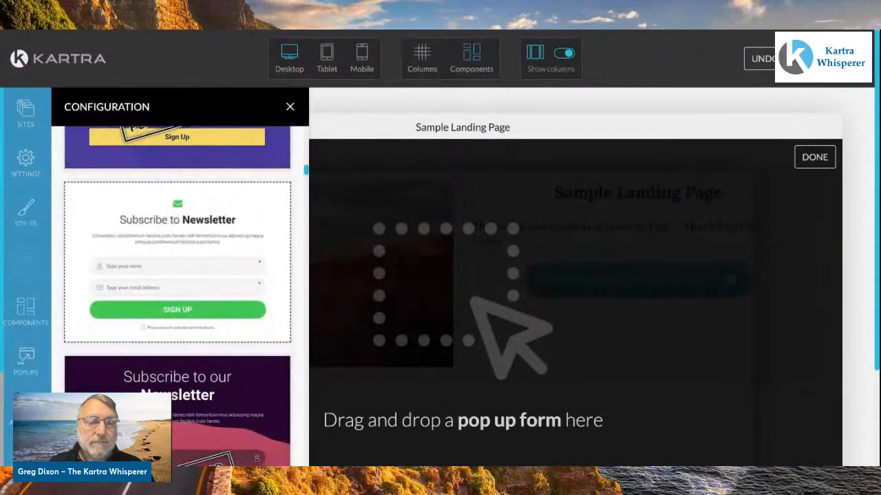
drag(200, 260, 556, 217)
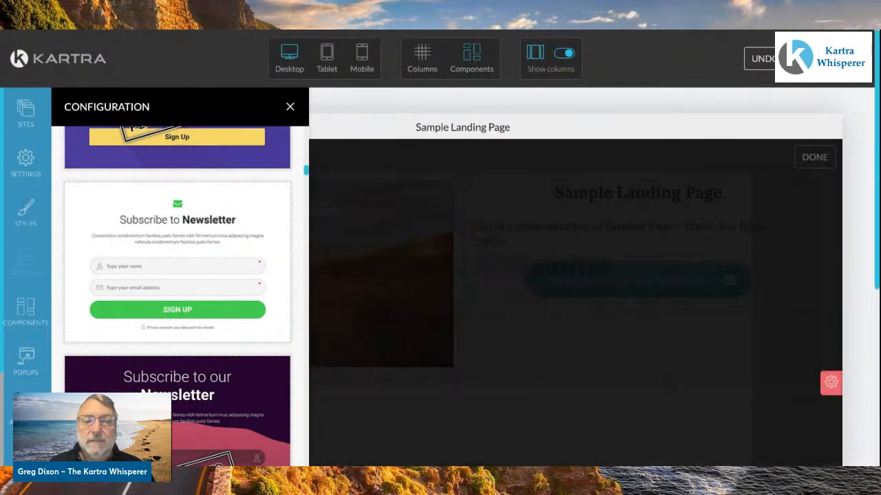
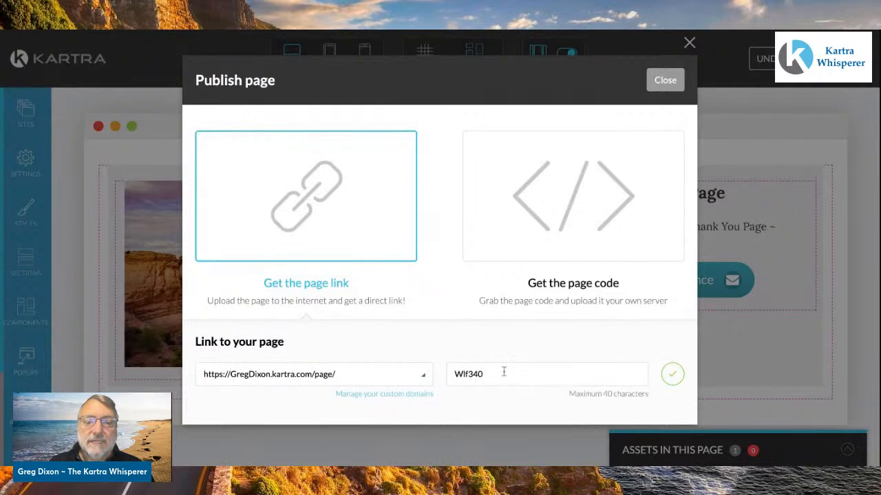
Publish the page on the default kartra.com domain with "sampleoptinpage" as the link ending, and close the publishing dialog.
click(424, 380)
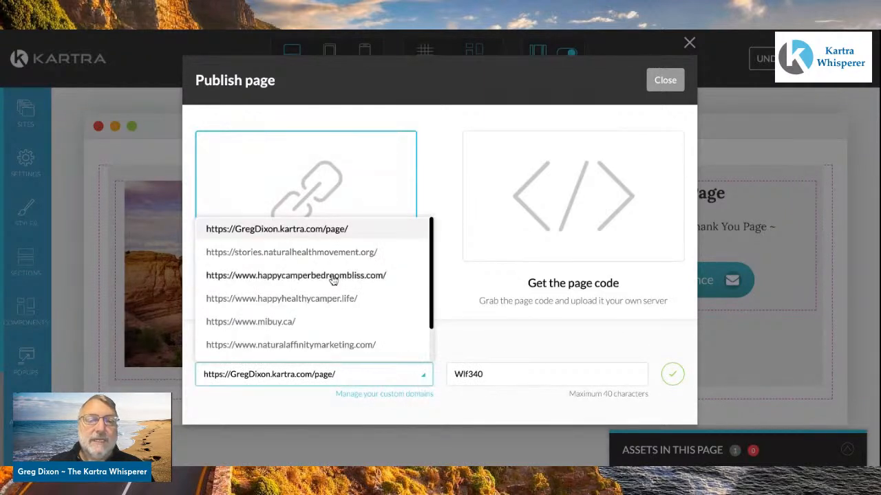
scroll(332, 315, down, 1)
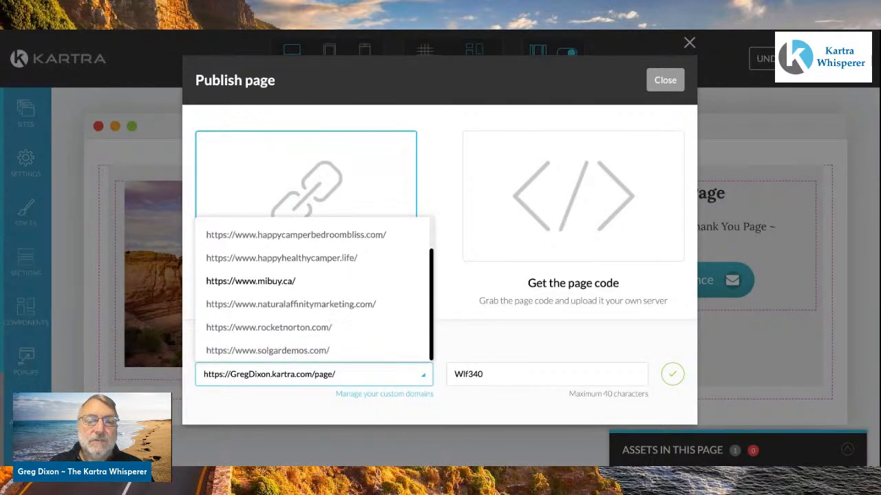
scroll(333, 317, up, 1)
scroll(313, 289, up, 1)
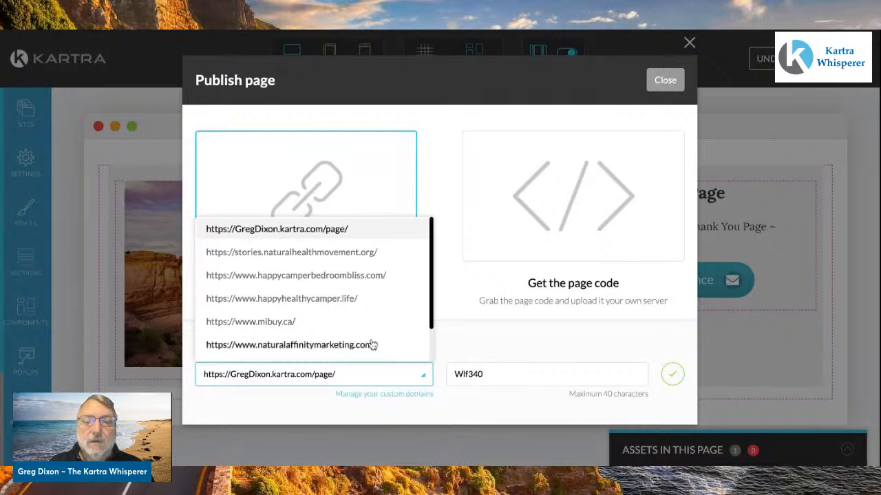
click(505, 380)
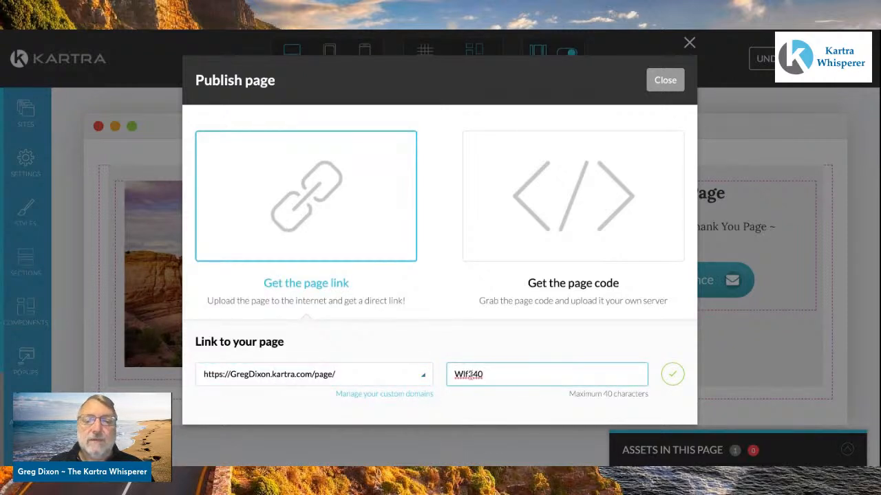
double_click(499, 374)
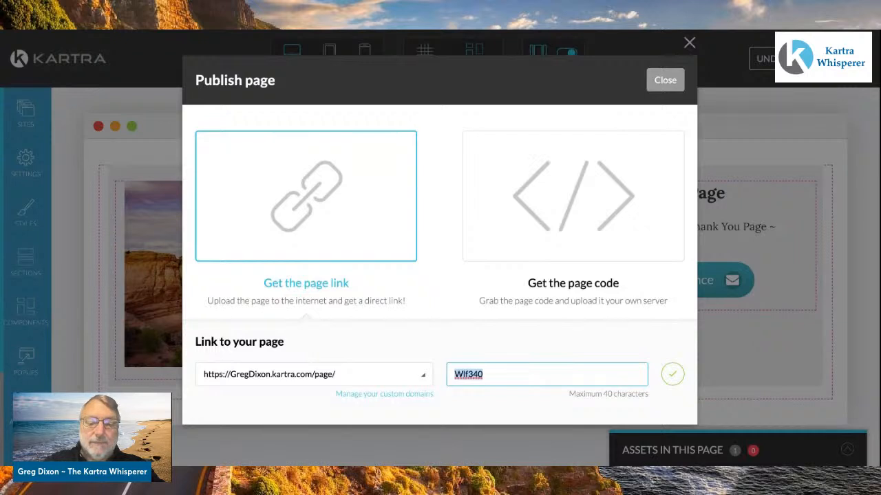
text(smple)
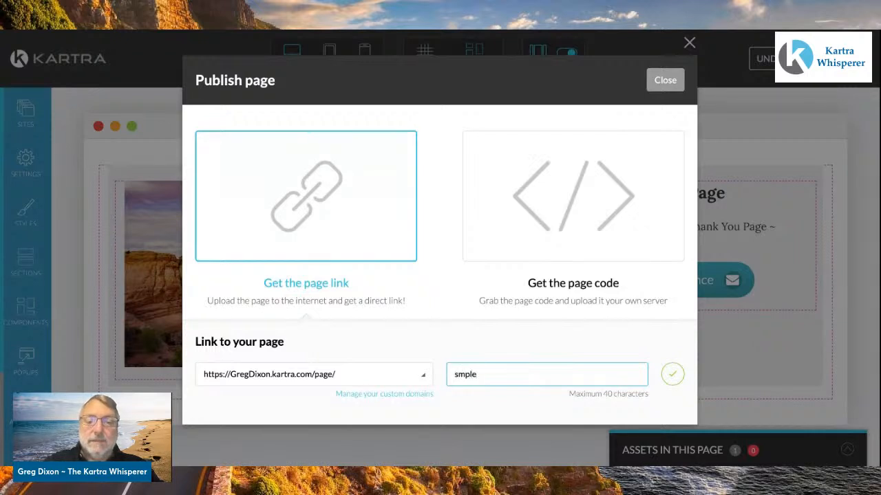
key(BackSpace)
key(BackSpace)
key(BackSpace)
key(BackSpace)
key(BackSpace)
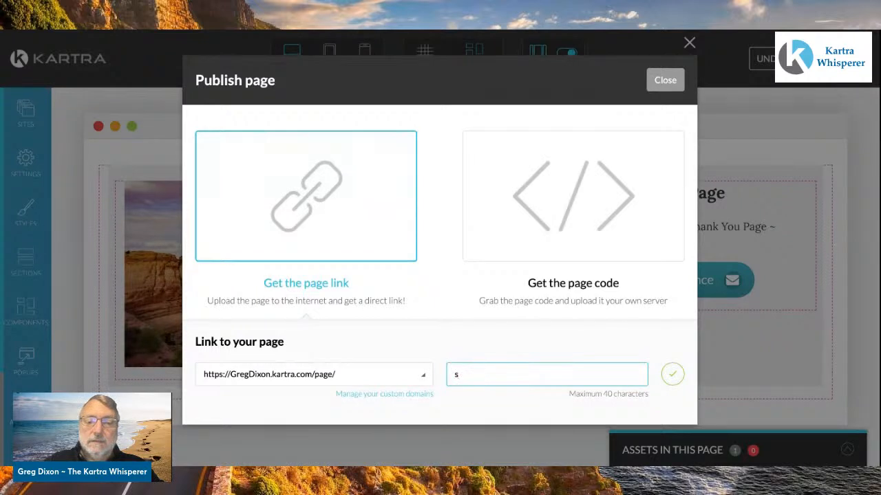
text(samp)
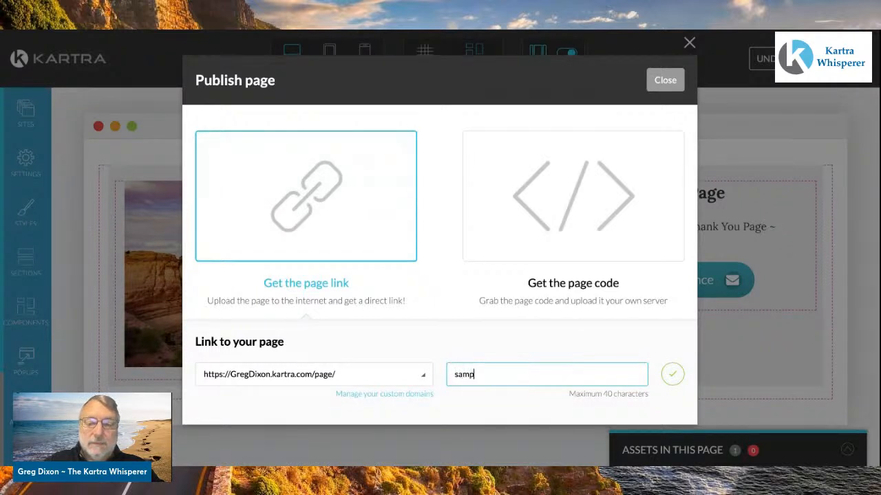
text(leoptin)
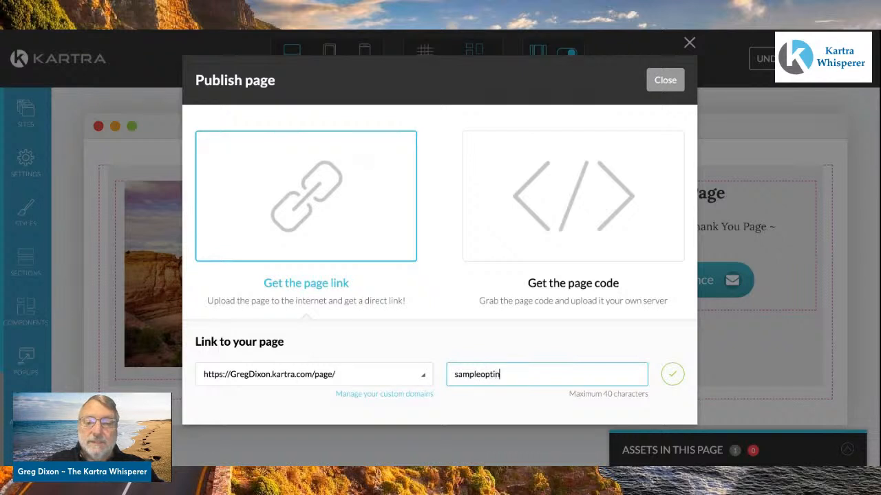
text(pag)
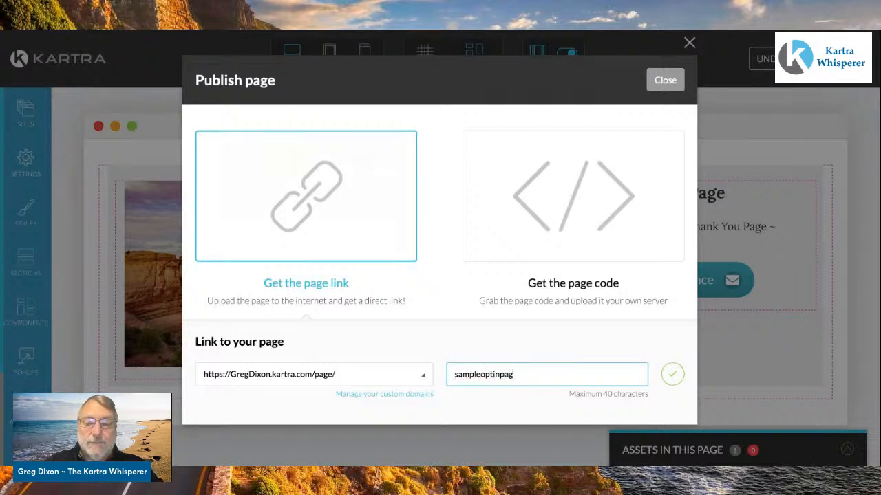
text(e)
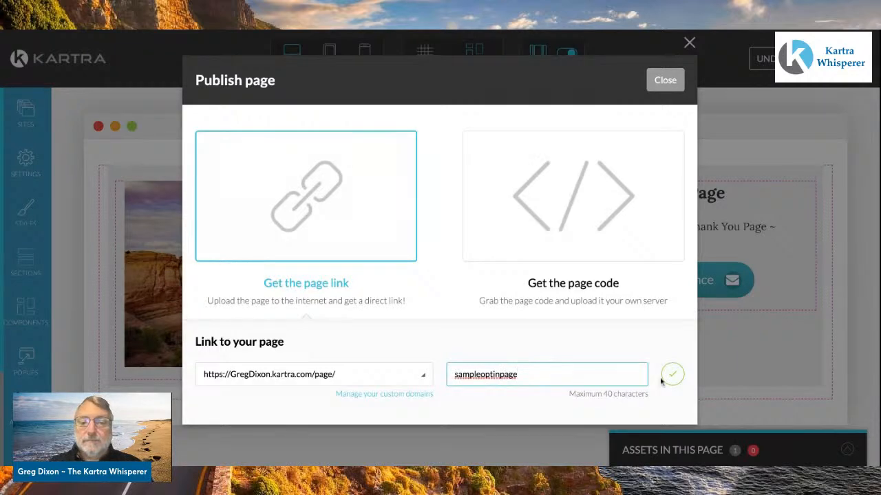
click(672, 375)
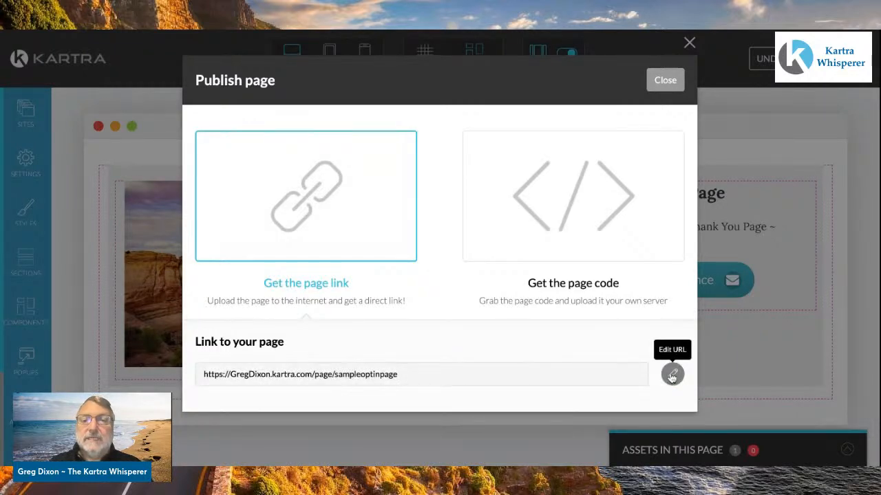
click(664, 83)
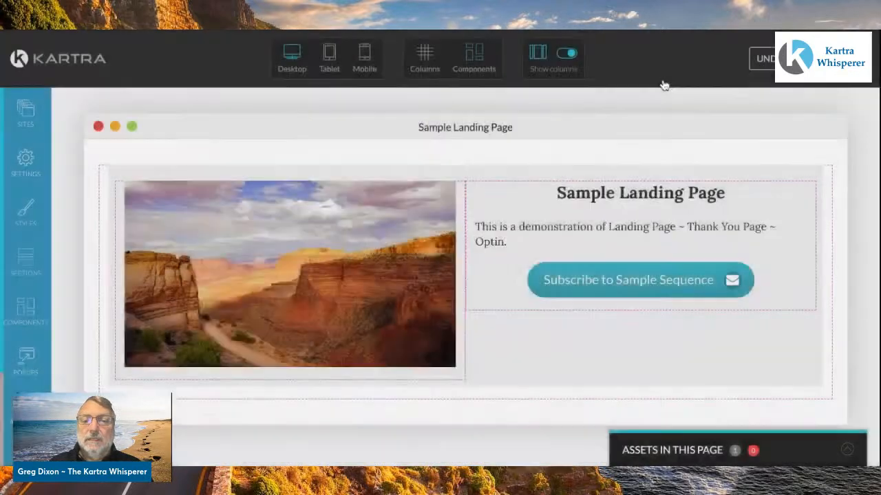
Exit the page builder and return to the dashboard's list of pages.
click(856, 58)
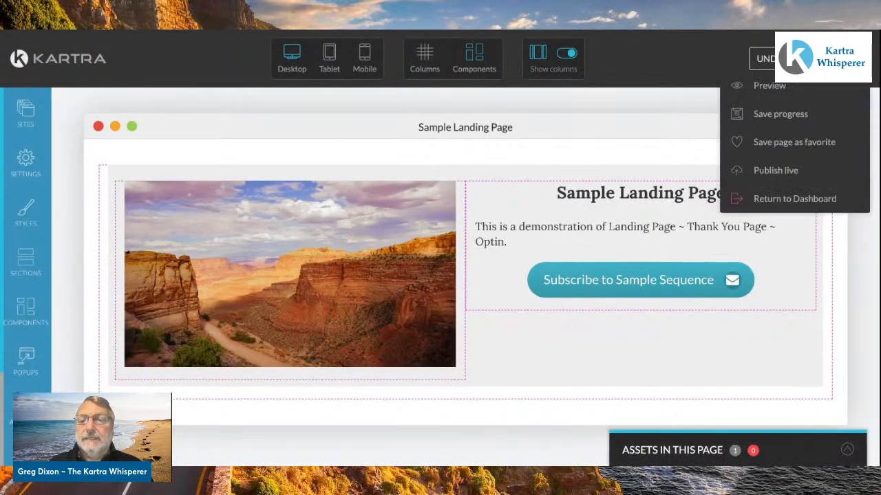
click(791, 199)
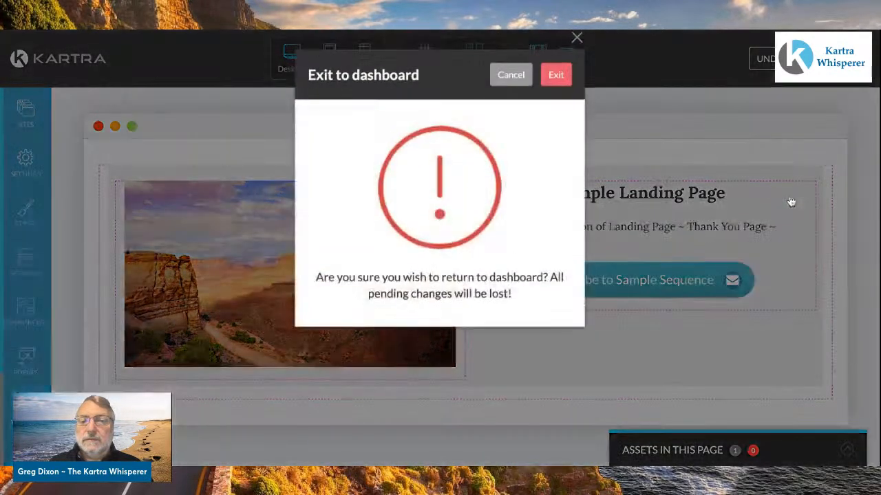
click(556, 81)
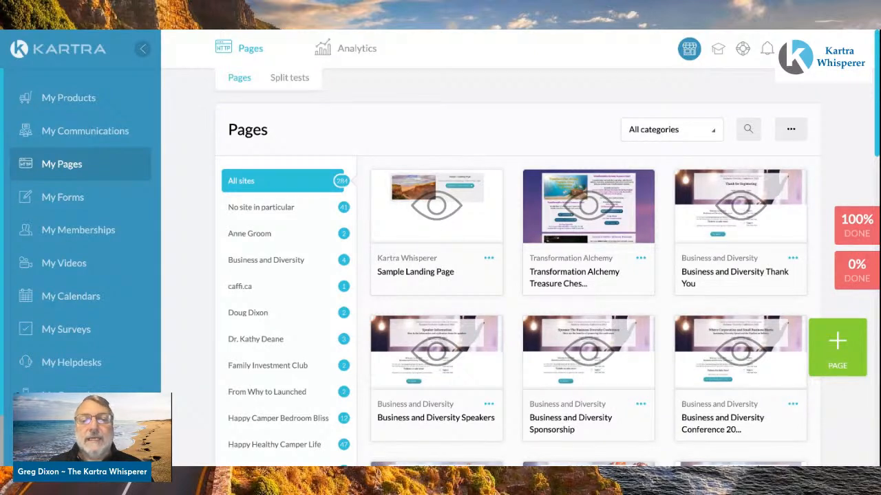
Clone the Sample Landing Page under the name "Sample Landing Page Thanks", keeping the Kartra Whisperer category and site.
click(489, 259)
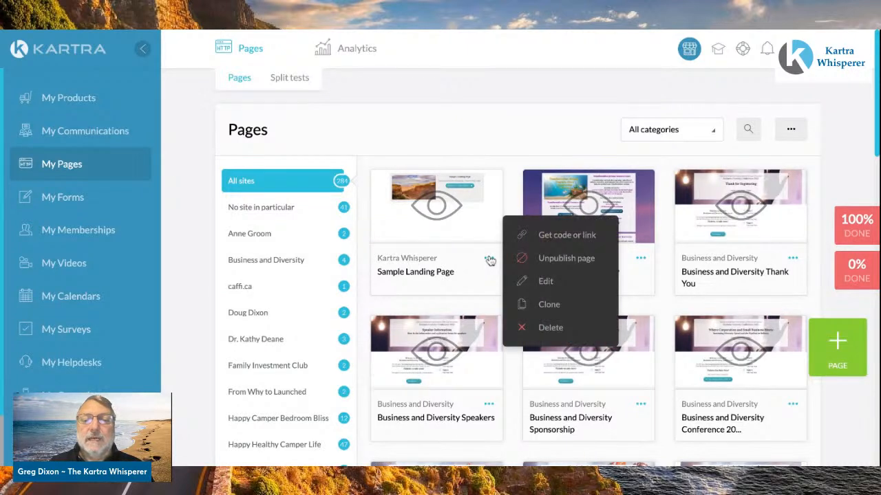
click(556, 307)
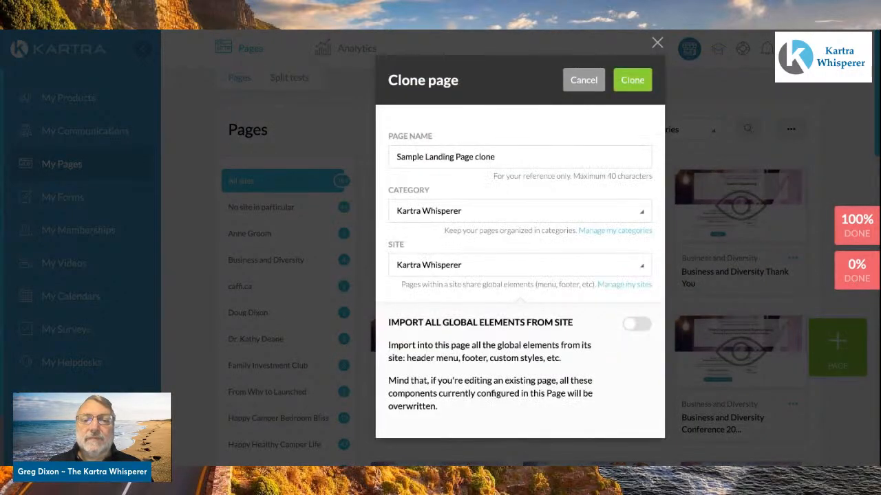
click(499, 158)
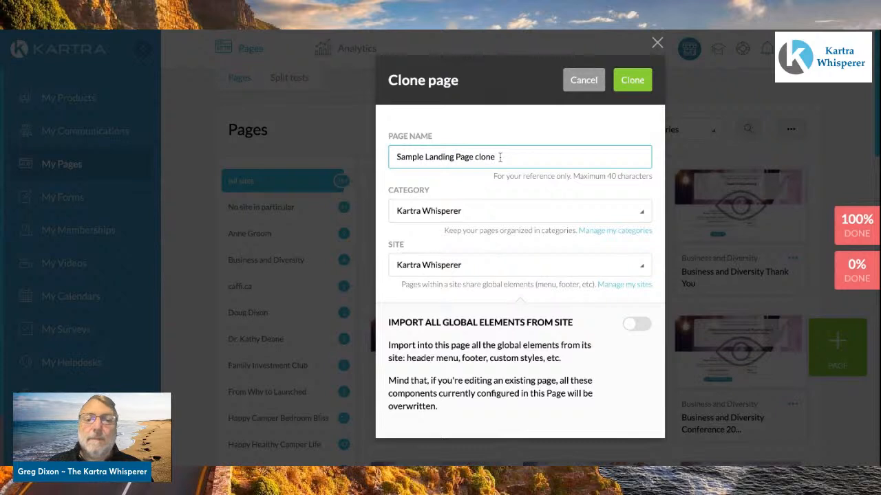
key(BackSpace)
key(BackSpace)
key(BackSpace)
key(BackSpace)
key(BackSpace)
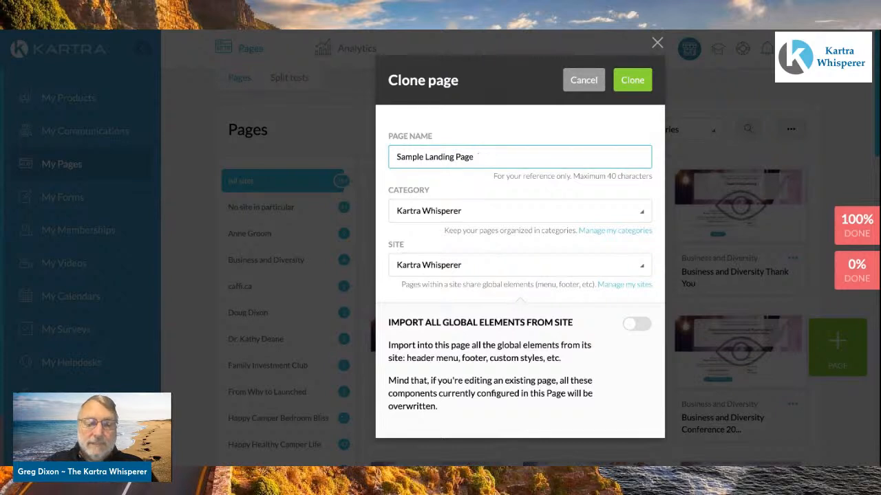
text(Thanks)
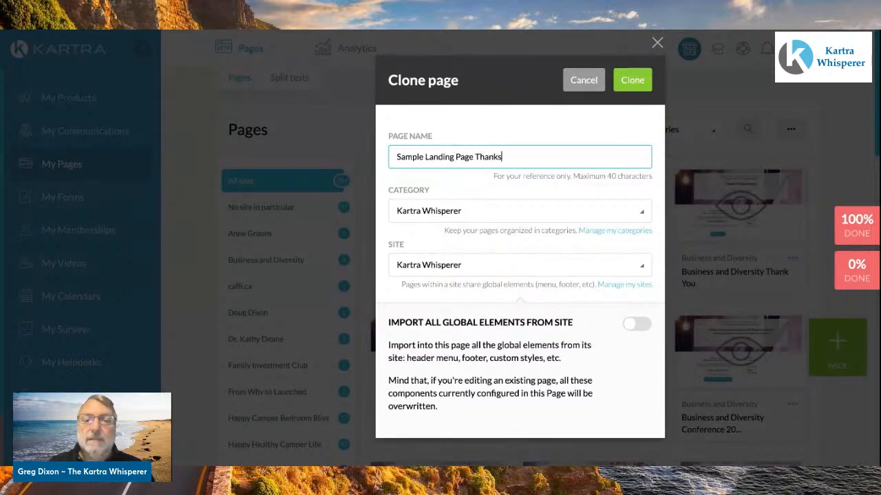
click(633, 83)
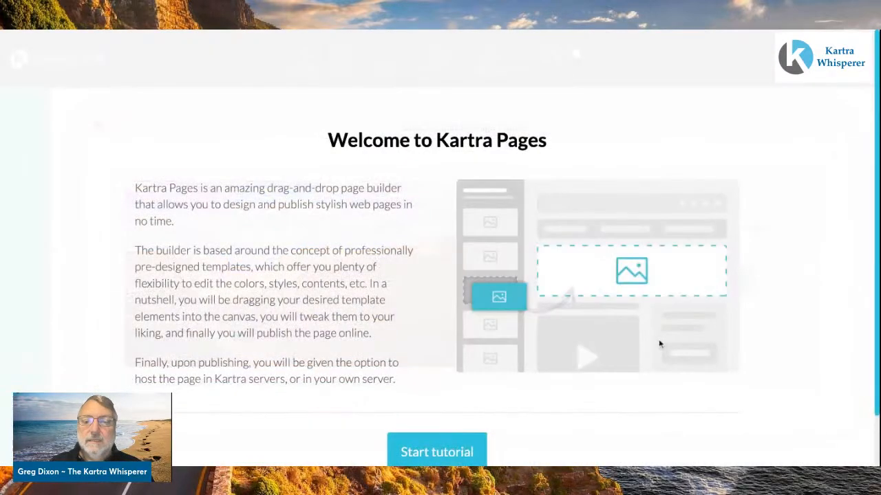
Go through the Kartra Pages welcome tutorial to its end to reach the cloned page's editor.
click(440, 406)
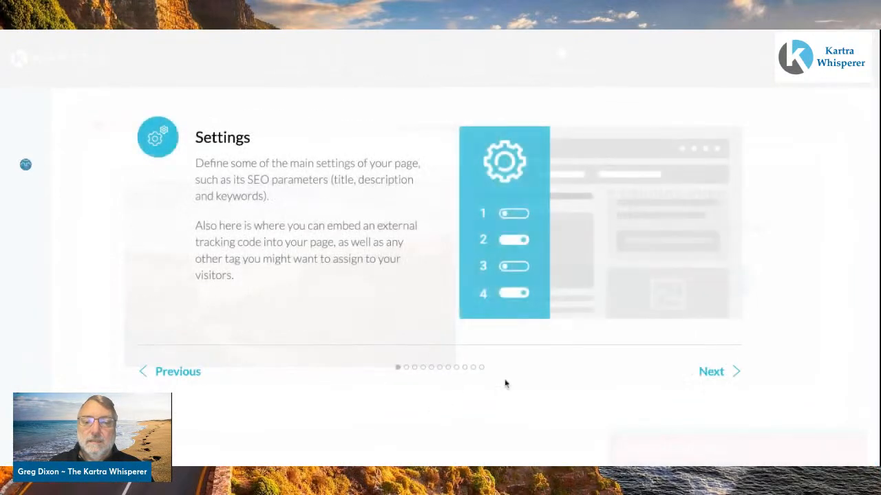
click(709, 372)
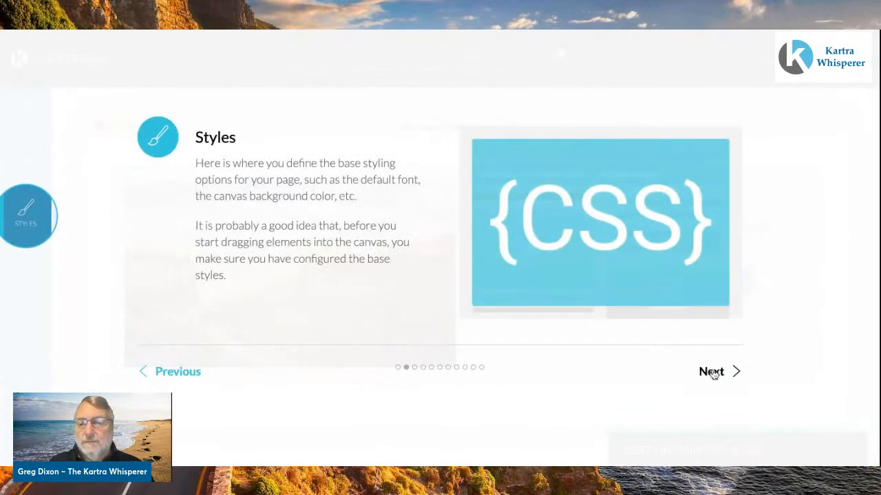
click(712, 372)
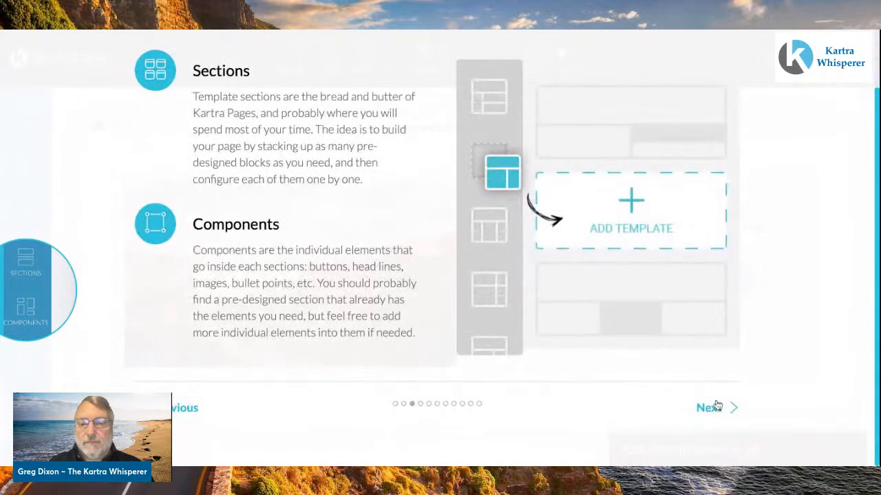
click(712, 409)
click(709, 408)
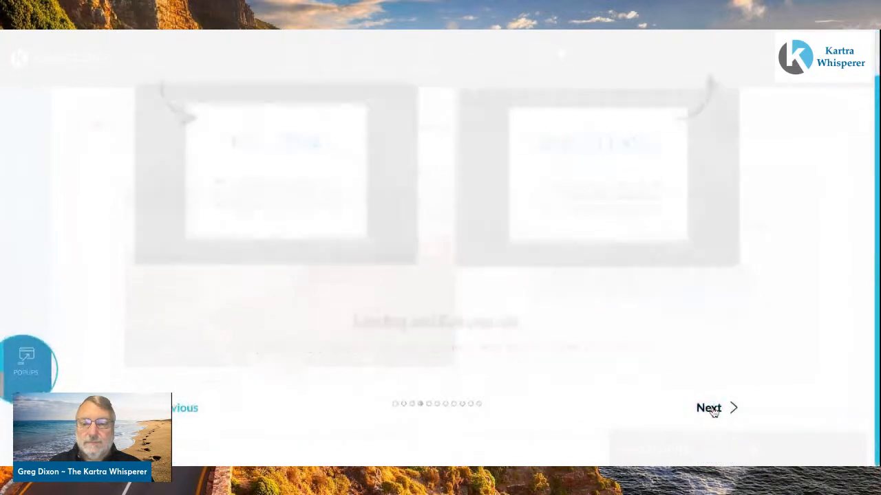
click(711, 372)
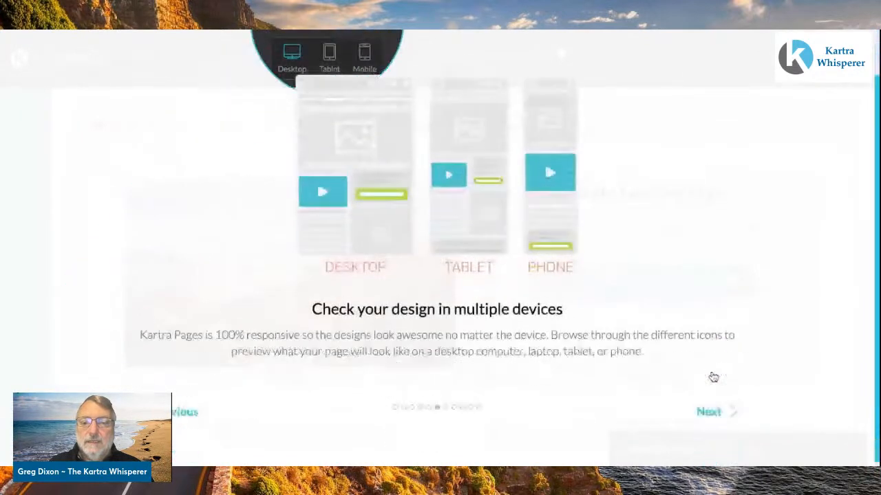
click(710, 407)
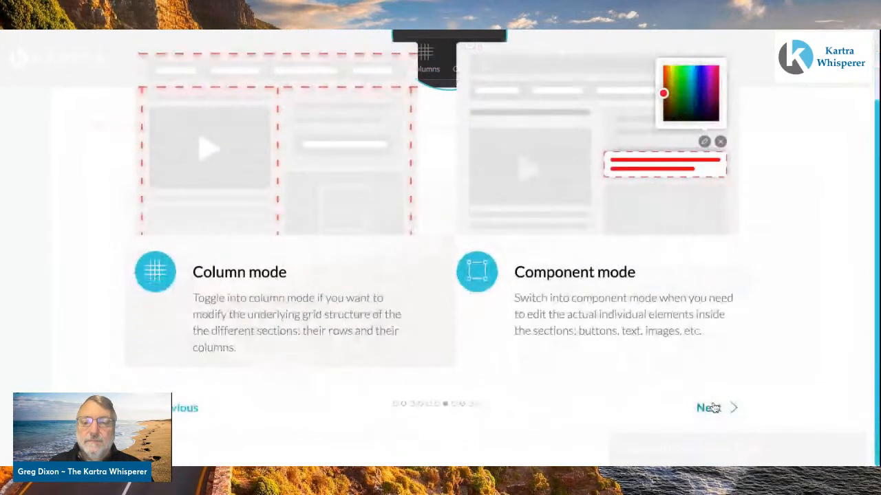
click(713, 408)
click(713, 408)
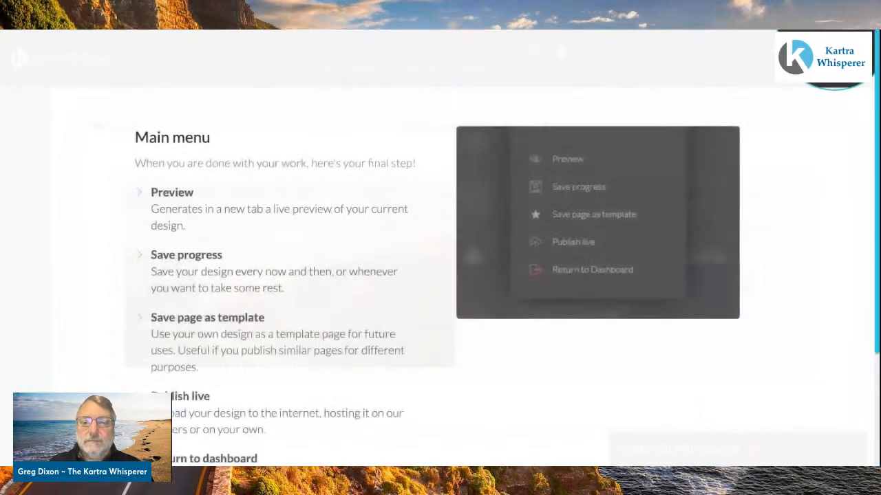
click(713, 408)
scroll(713, 408, down, 3)
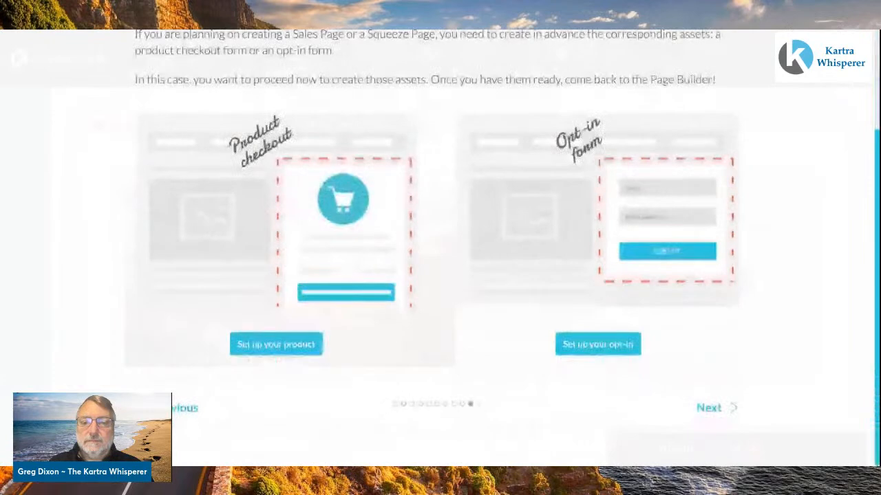
click(713, 408)
scroll(712, 408, down, 3)
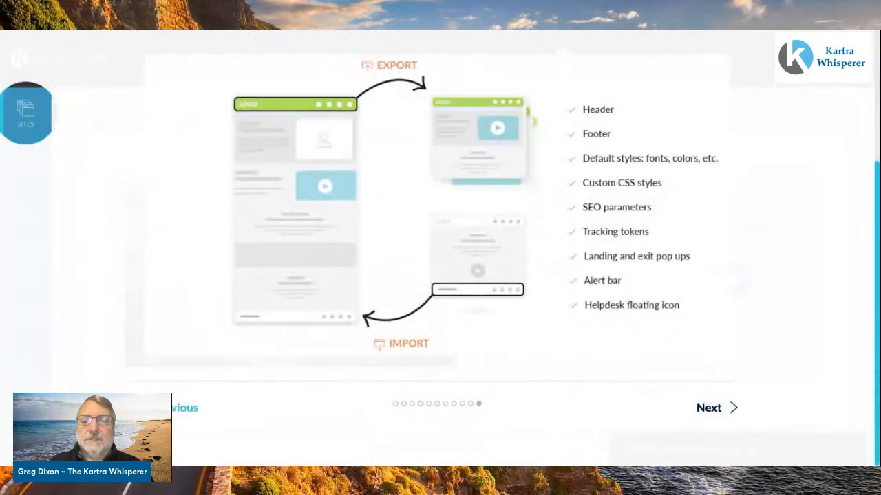
click(713, 408)
click(713, 408)
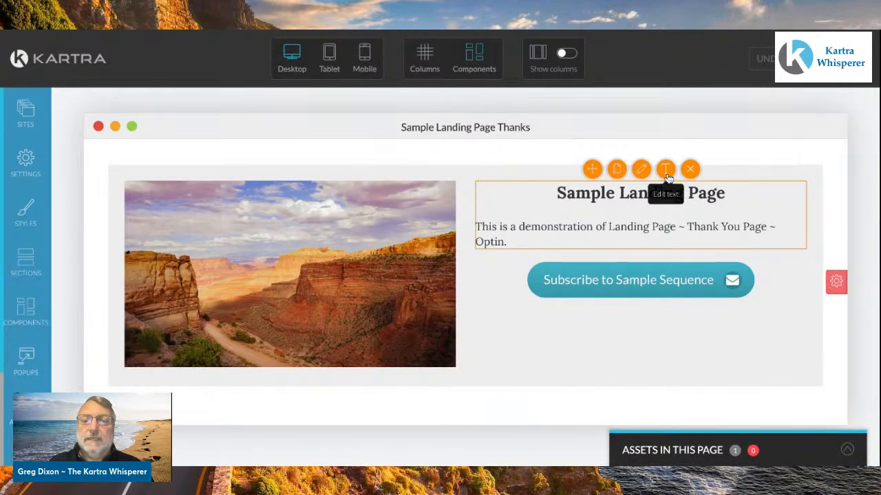
Change the heading above the button to "Sample Thank You Page".
click(666, 172)
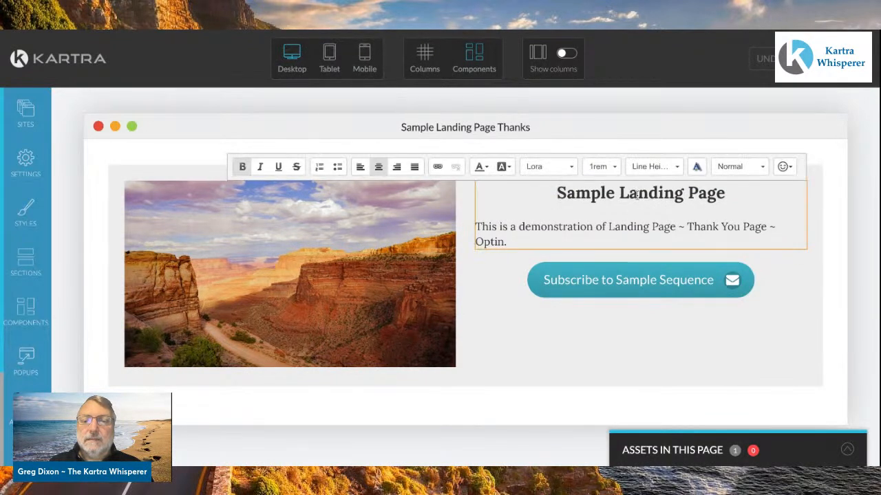
click(620, 193)
key(shift+Right)
key(shift+Right)
key(shift+Right)
key(shift+Right)
key(shift+Right)
key(shift+Right)
key(shift+Right)
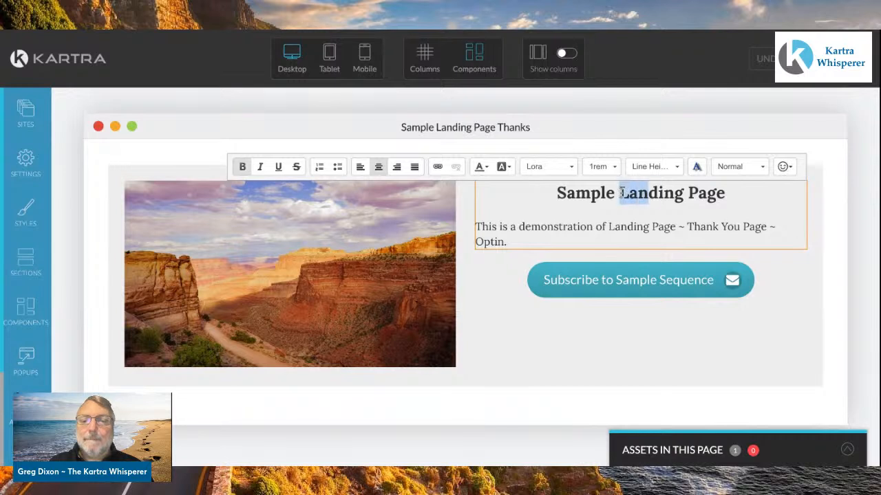
text(Thanks)
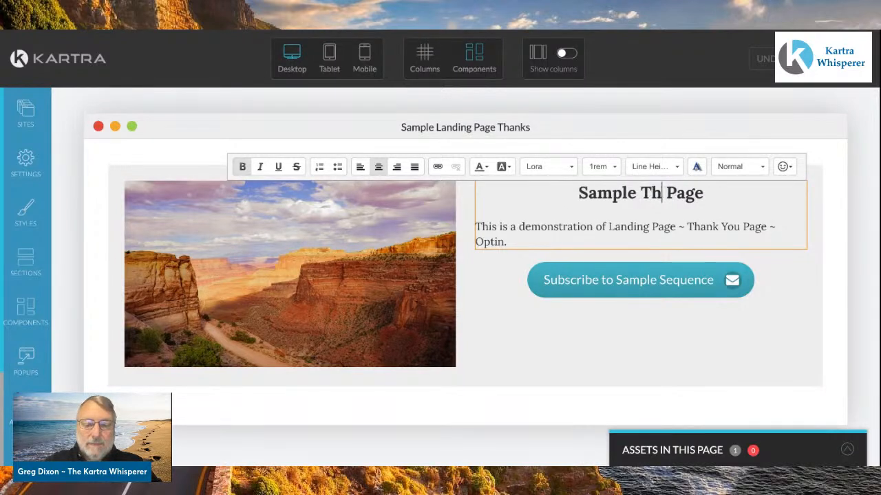
key(BackSpace)
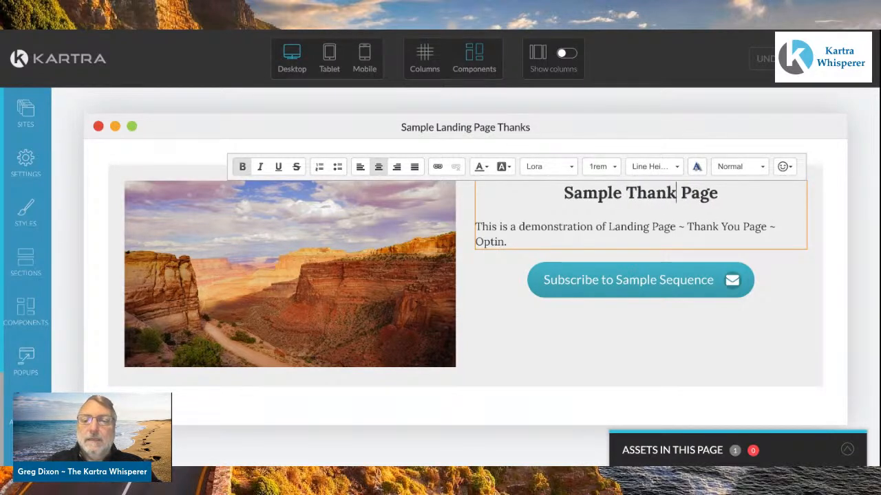
text(You)
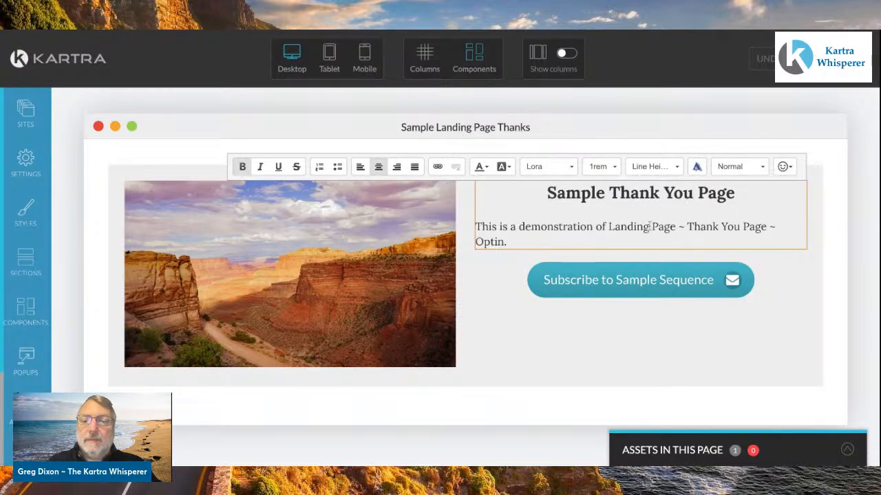
Replace the word "Landing" with "Thank You" in the description paragraph under the heading.
double_click(649, 226)
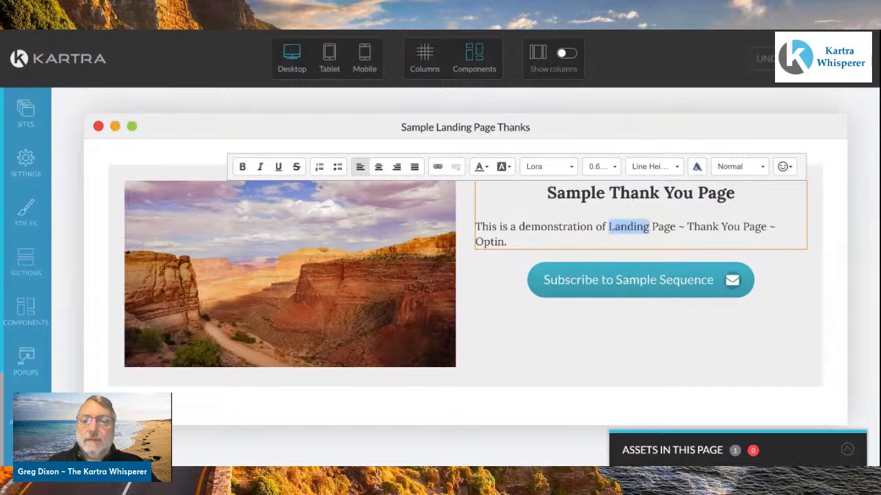
text(Thannk)
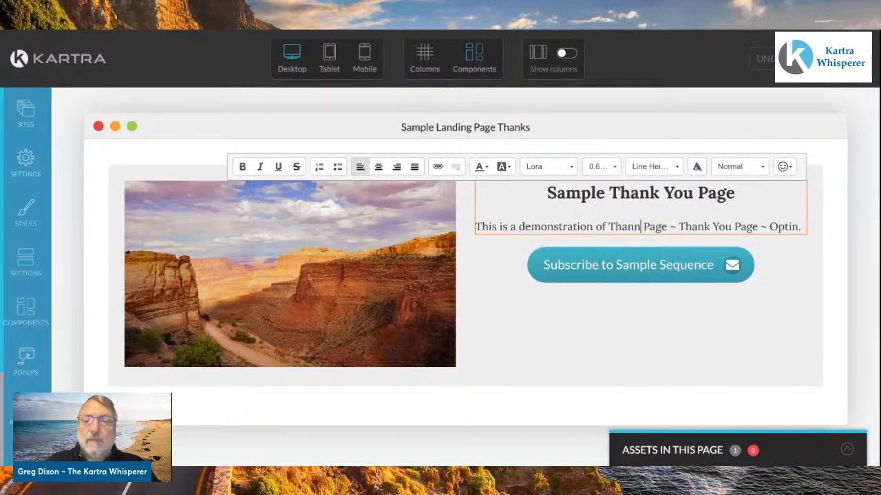
key(BackSpace)
key(BackSpace)
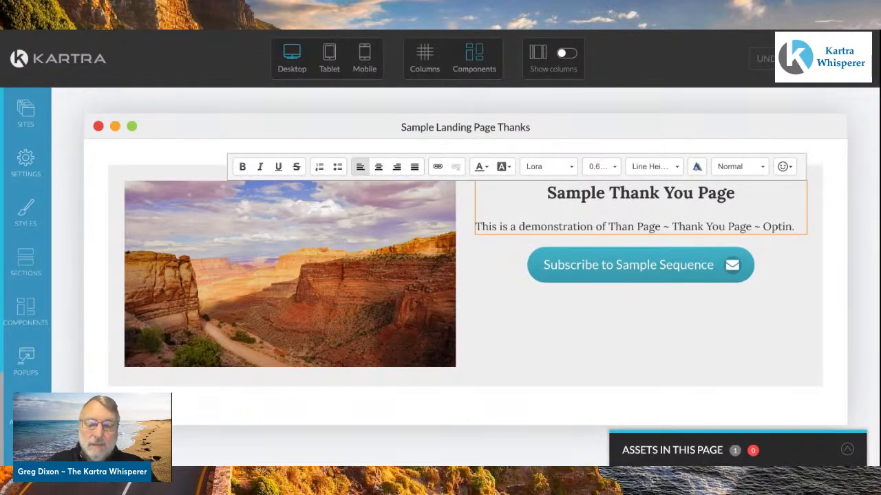
text(k Y)
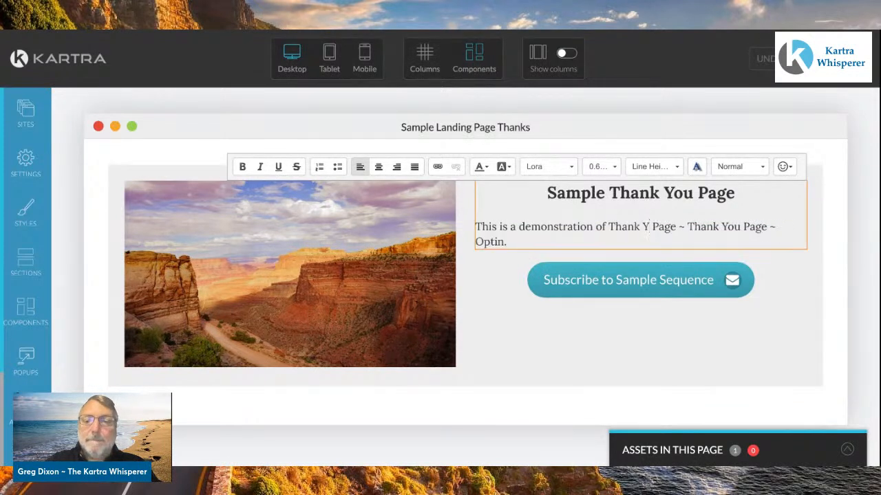
key(BackSpace)
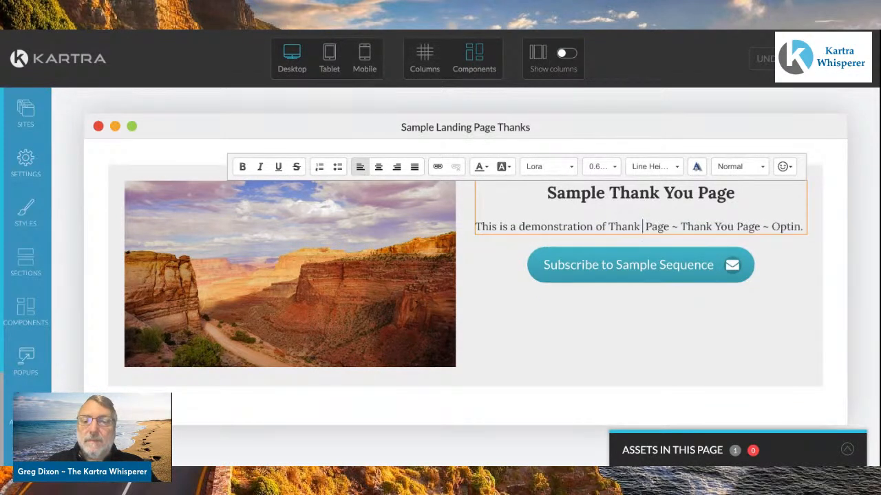
text(You)
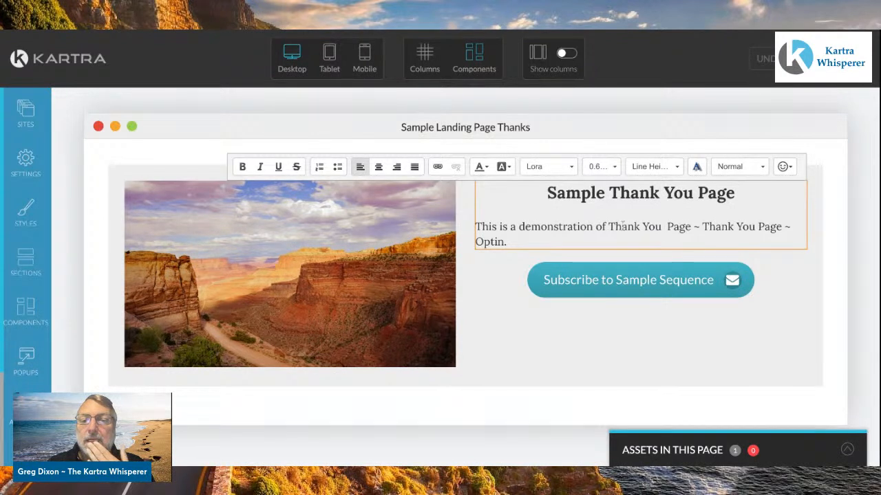
Delete the trailing "~ Thank You Page ~ Optin." from the description and remove the extra space before "Page".
click(692, 226)
key(ctrl+shift+End)
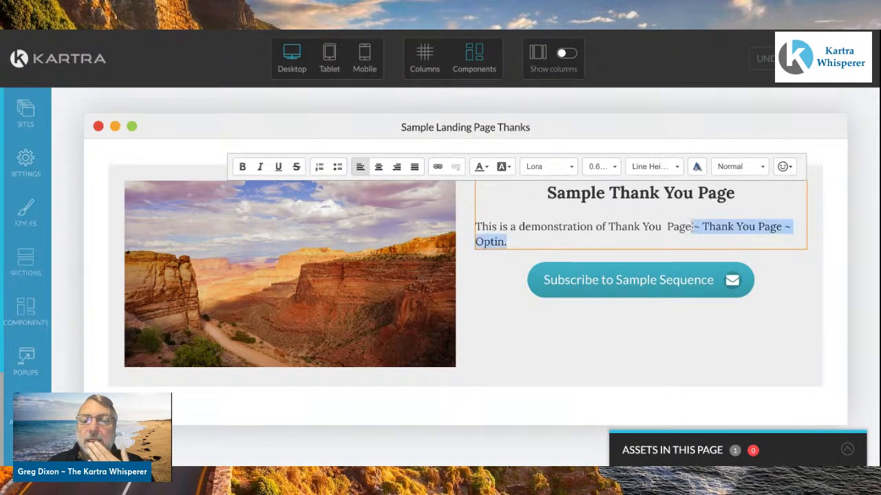
key(BackSpace)
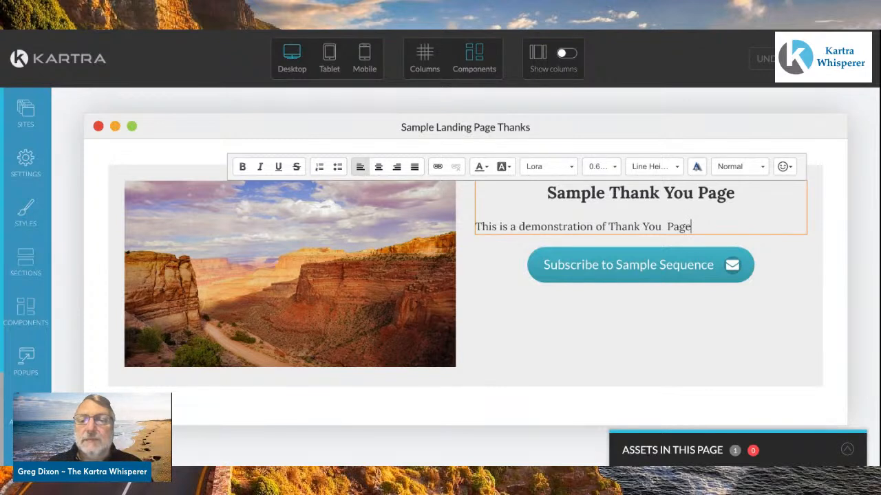
click(666, 228)
key(BackSpace)
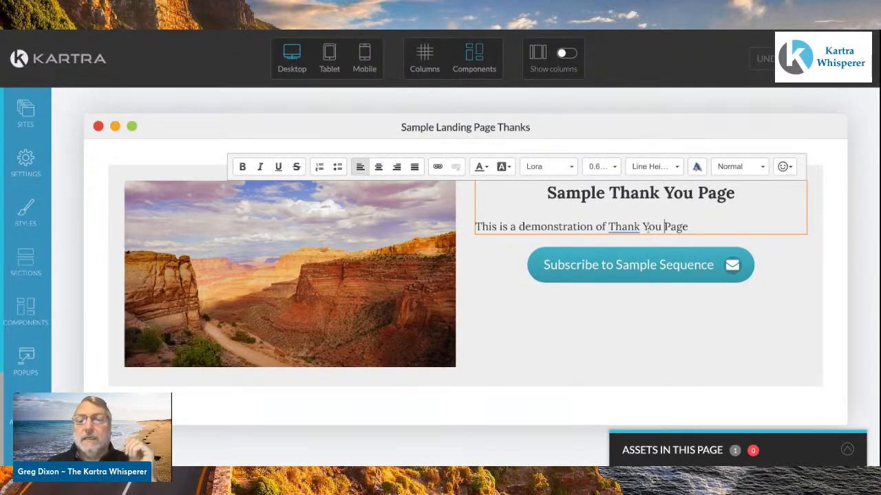
Insert "a" before "Thank You Page" in the description and finish editing the text.
double_click(623, 227)
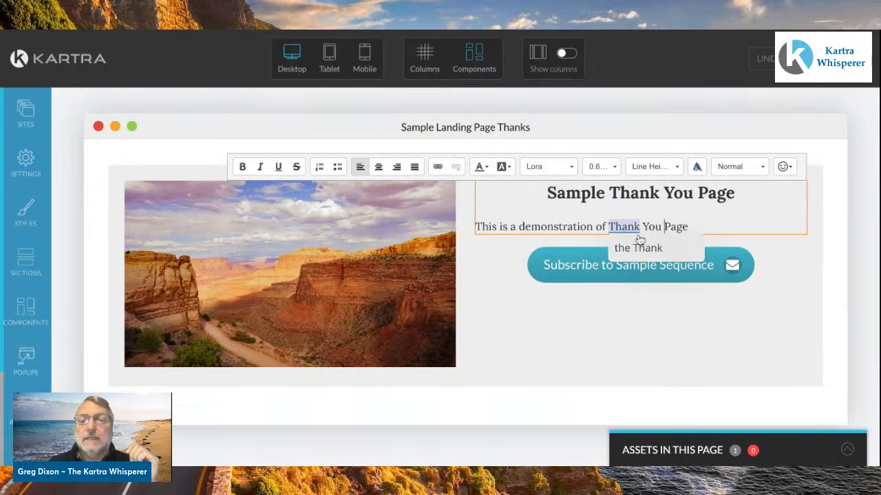
click(608, 227)
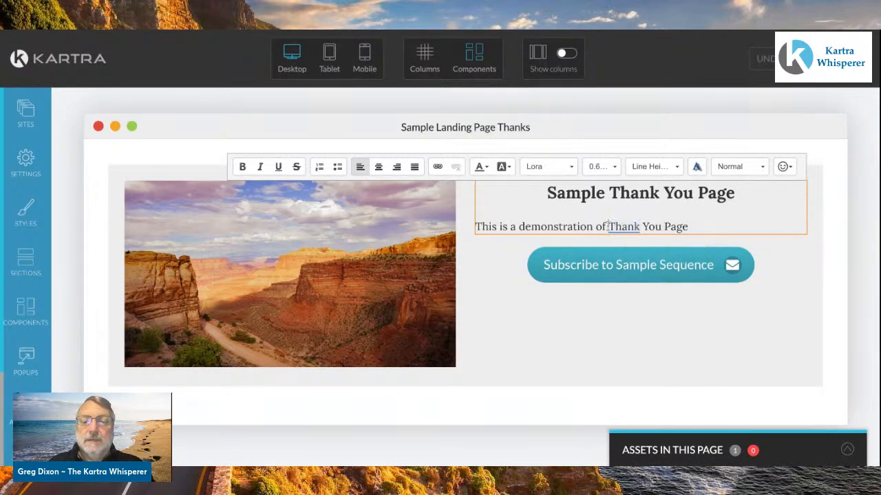
text(a n)
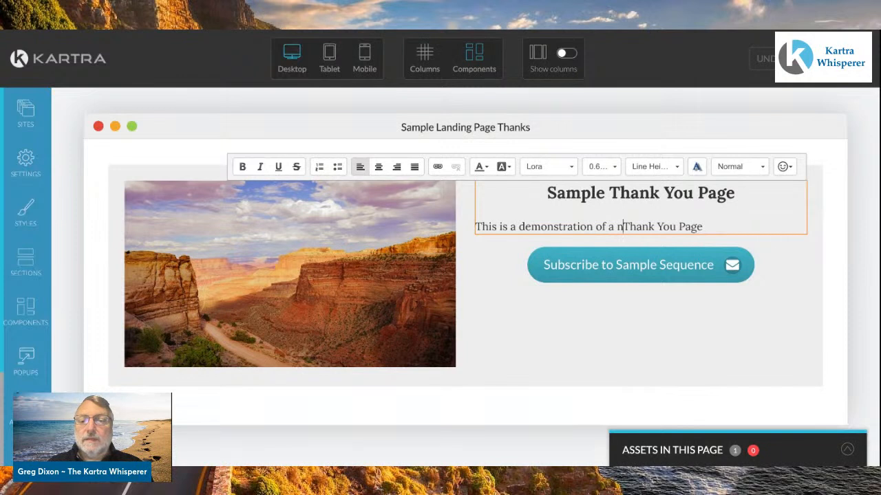
key(BackSpace)
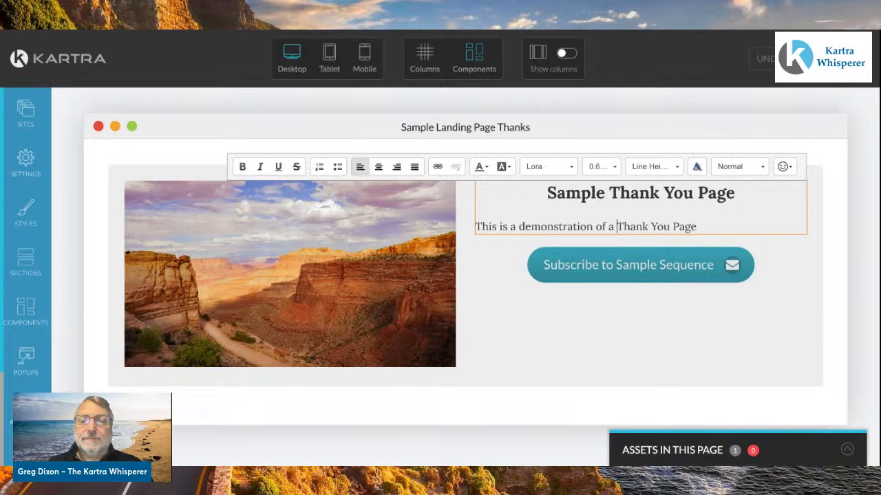
click(650, 256)
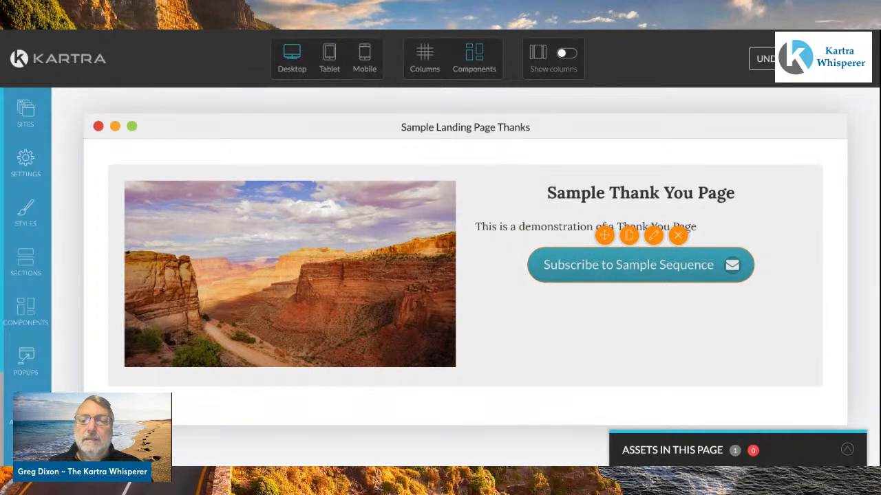
Change the subscribe button's label to "Return to Landing Page" and apply it.
click(655, 237)
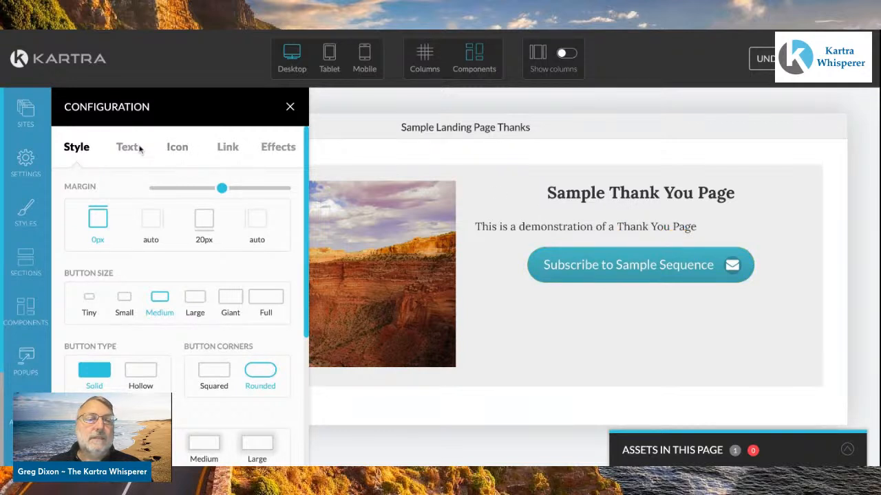
click(133, 148)
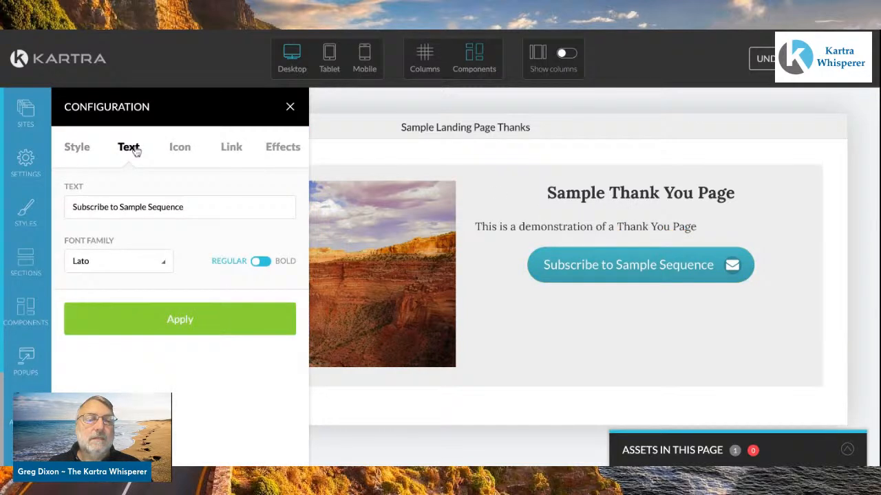
triple_click(202, 207)
text(Re)
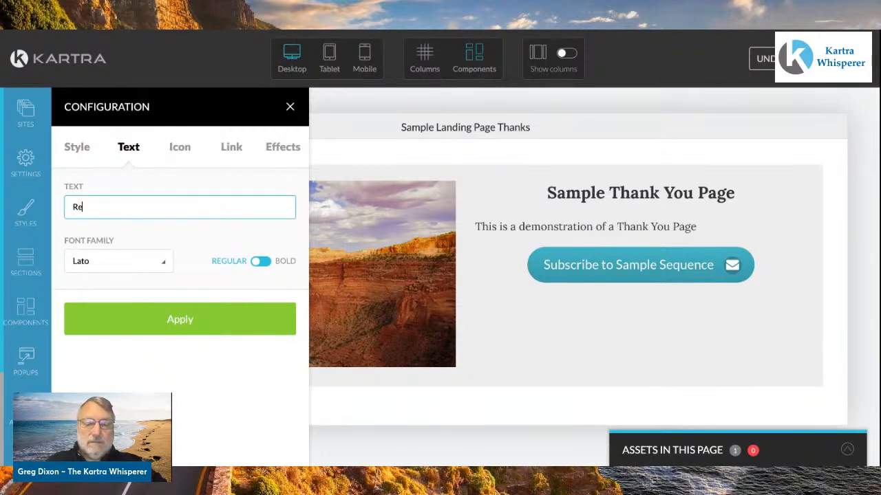
text(ti)
key(BackSpace)
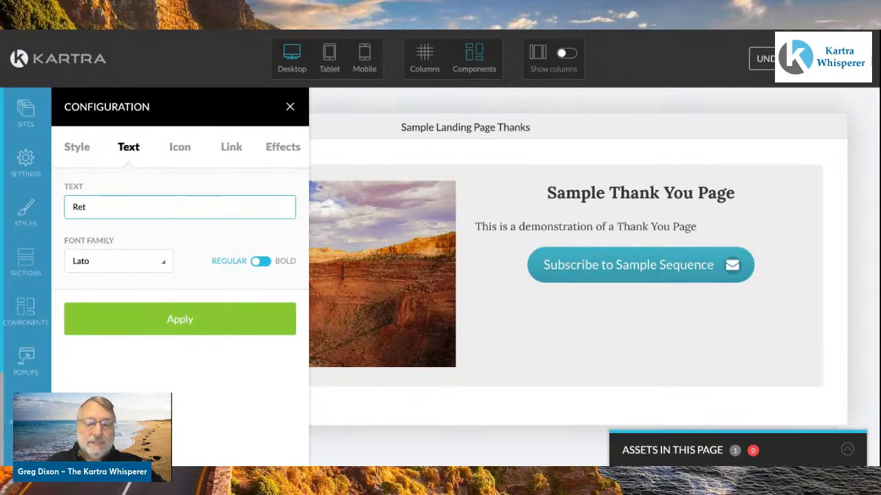
text(urn to)
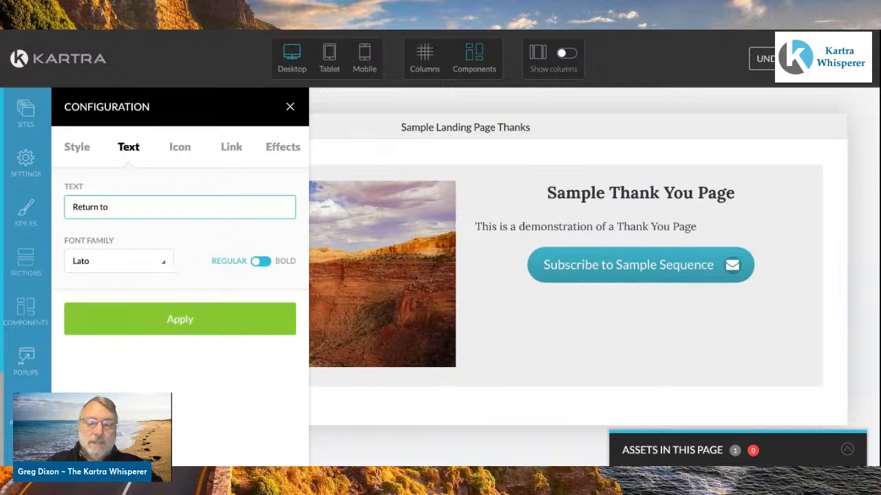
text( Landing Page)
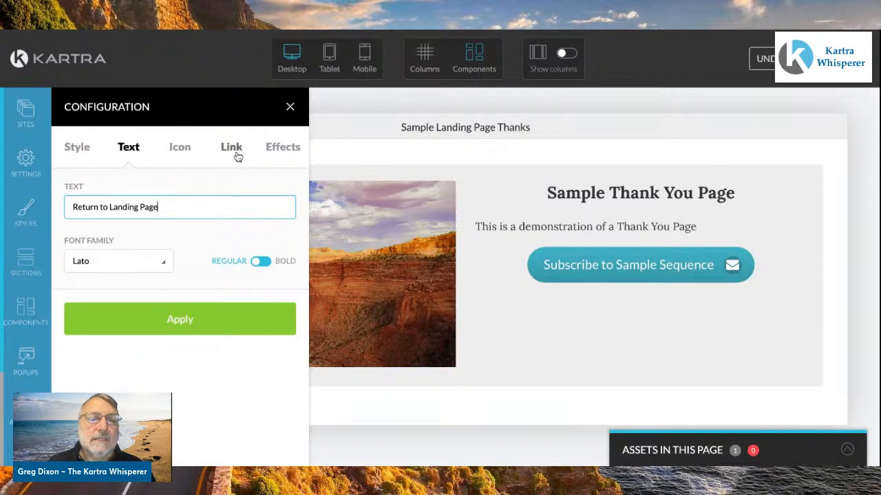
click(191, 320)
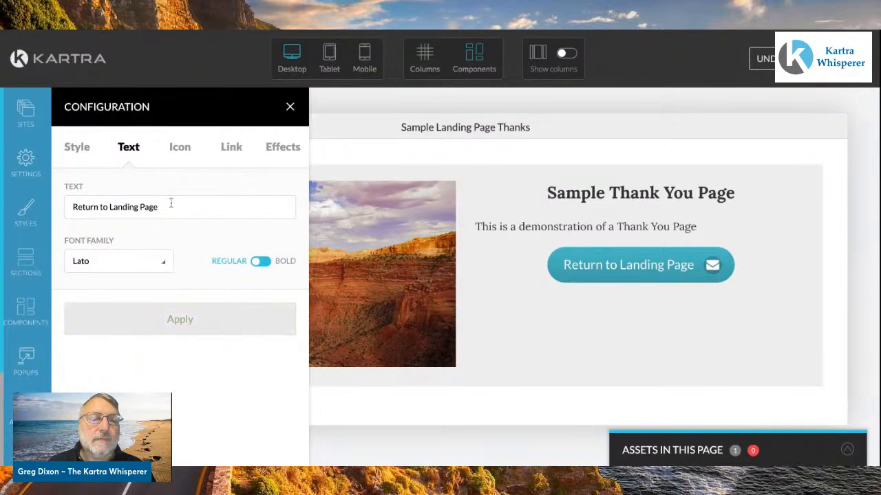
Replace the button's envelope icon with the home icon and apply the change.
click(179, 147)
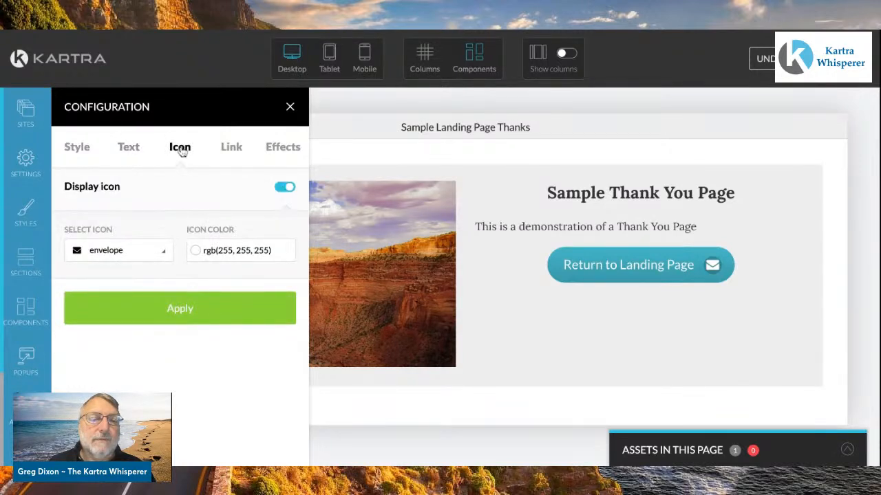
click(162, 255)
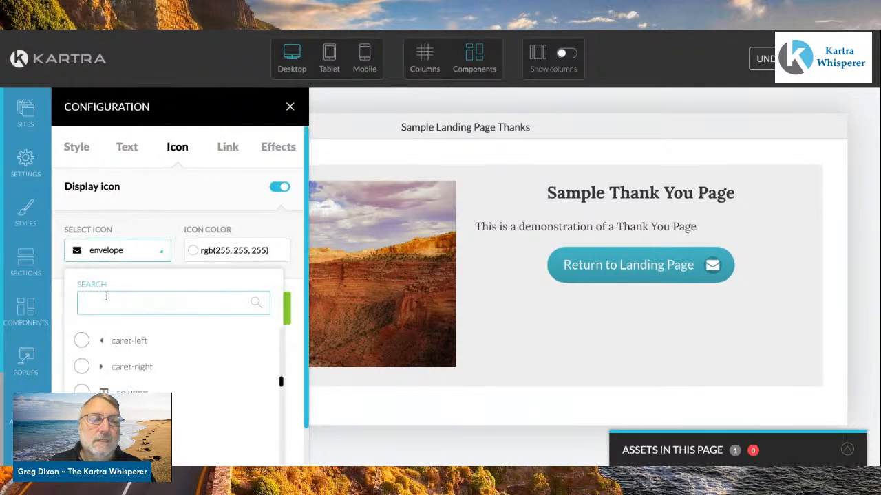
text(hom)
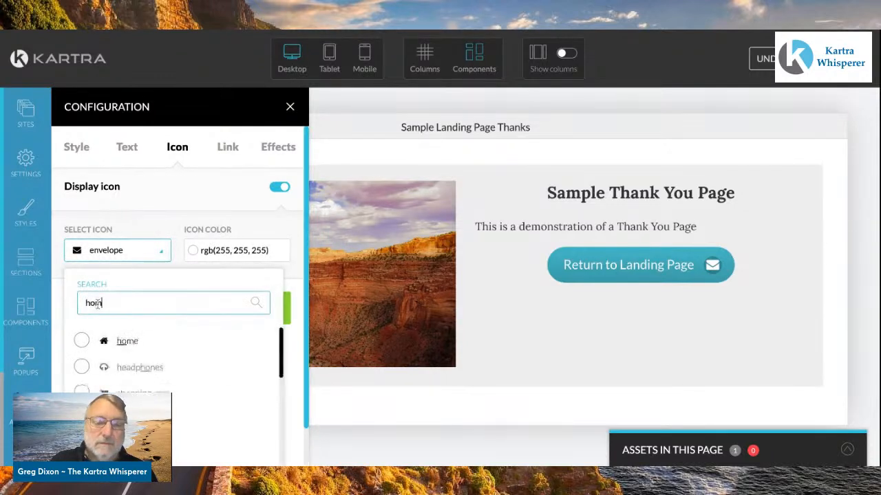
click(81, 341)
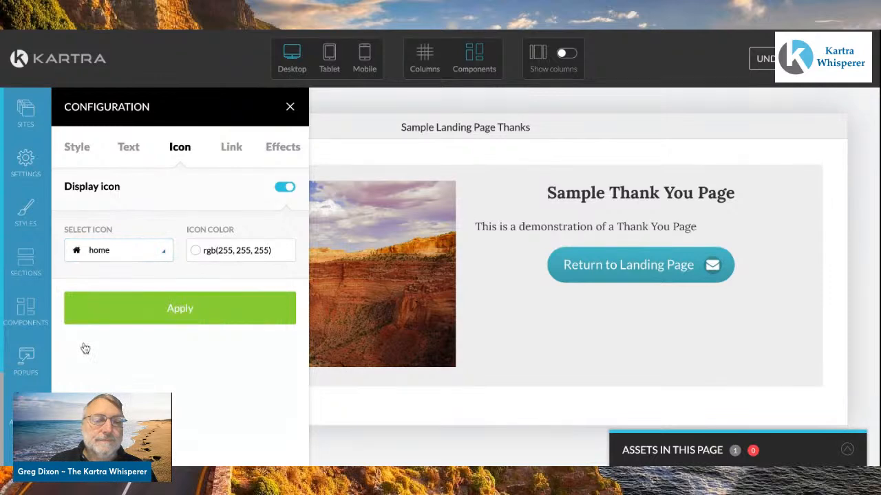
click(214, 316)
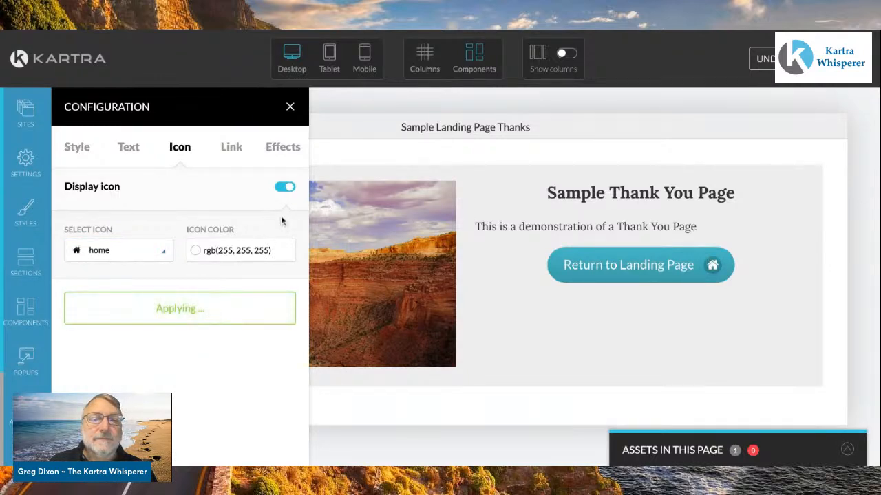
Change the Return to Landing Page button's link from the opt-in form to another Kartra page.
click(231, 147)
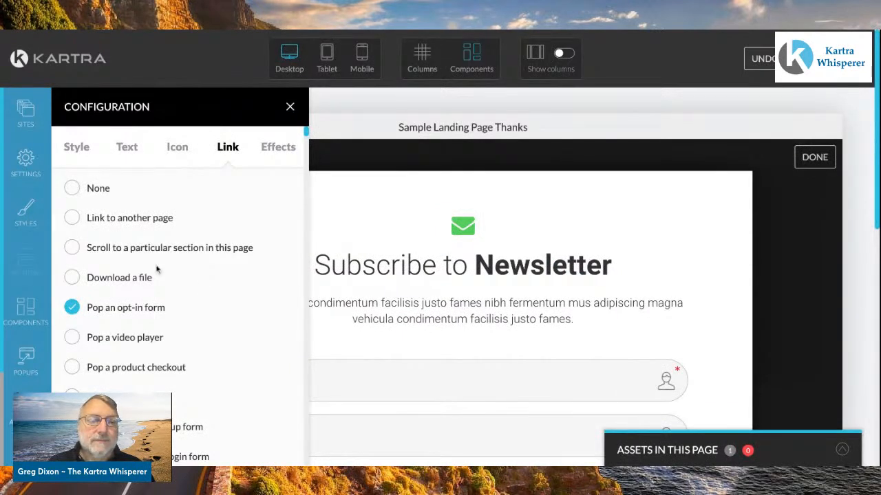
click(73, 219)
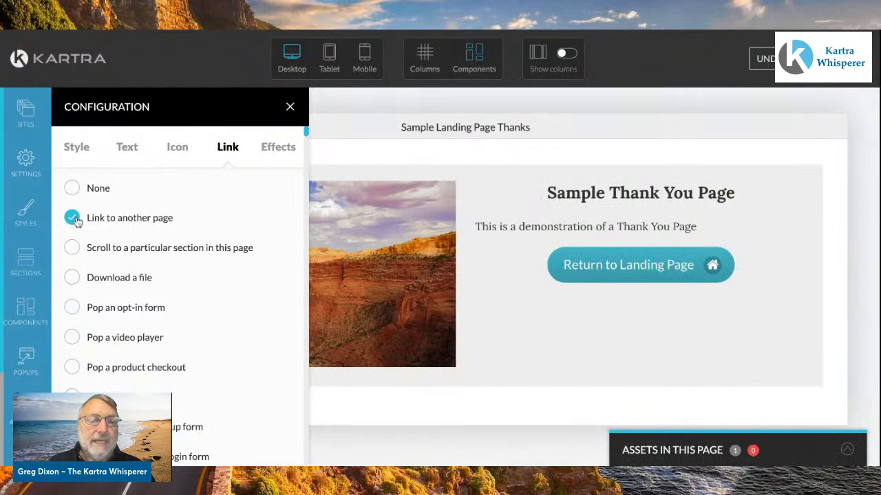
scroll(221, 251, down, 5)
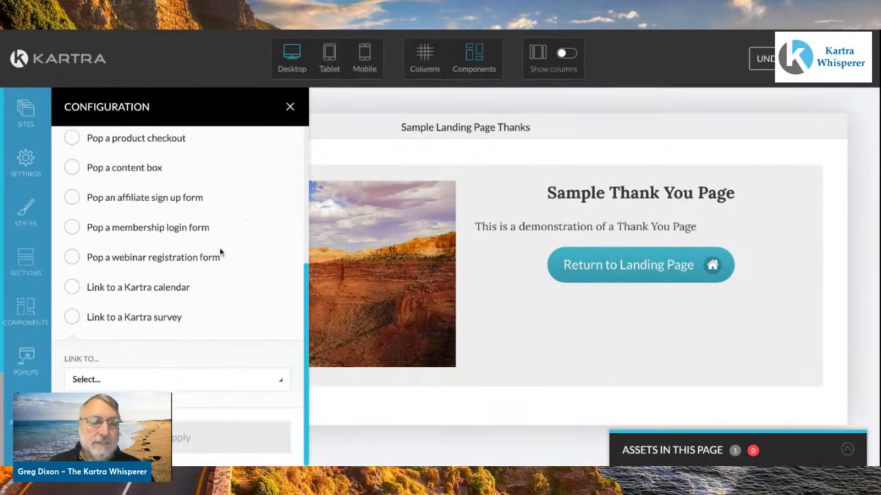
click(284, 387)
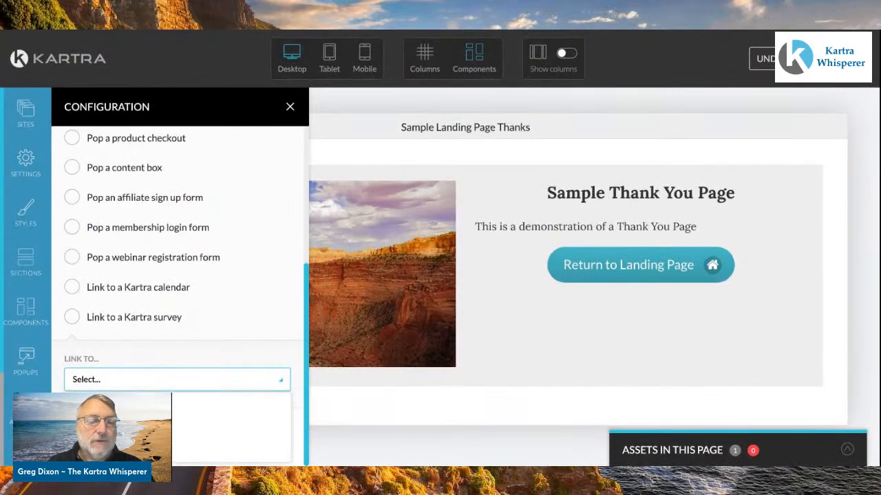
click(116, 415)
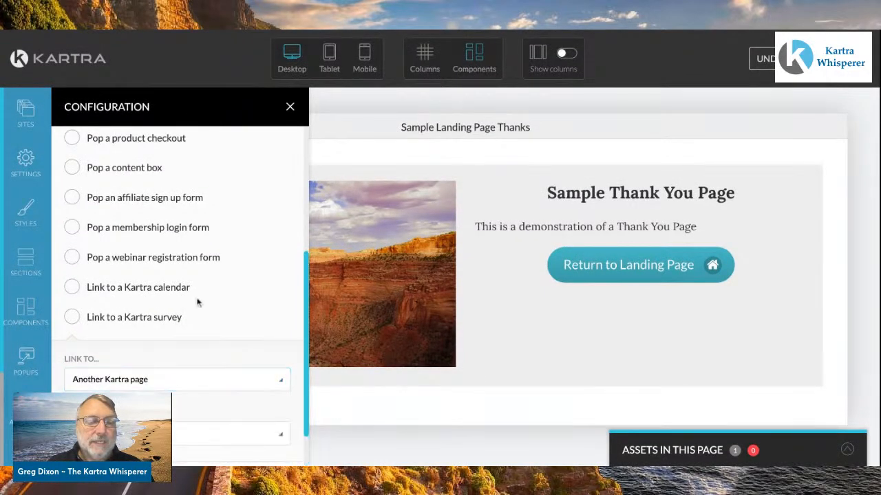
Choose Kartra Whisperer as the website for the button's link.
scroll(201, 299, down, 2)
click(283, 383)
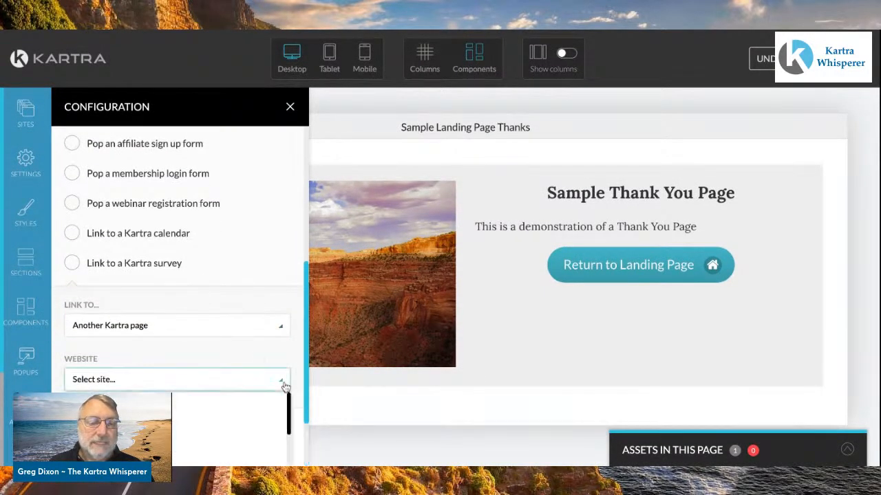
scroll(233, 402, down, 5)
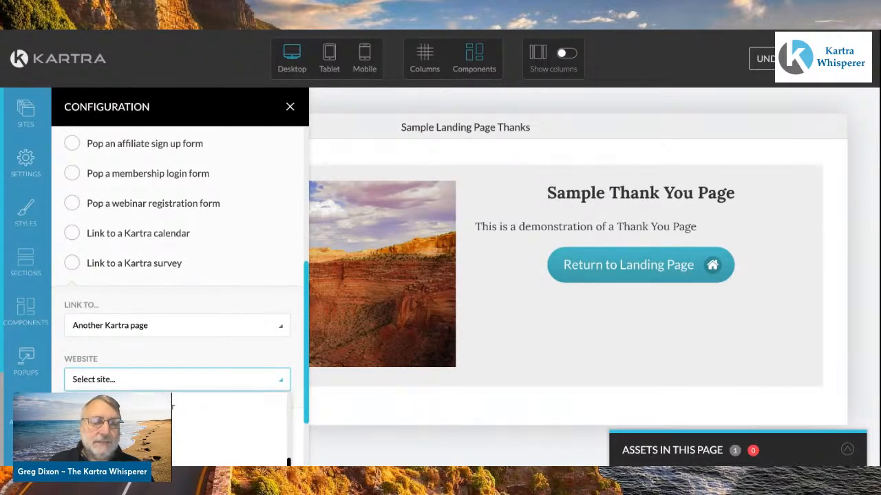
click(173, 406)
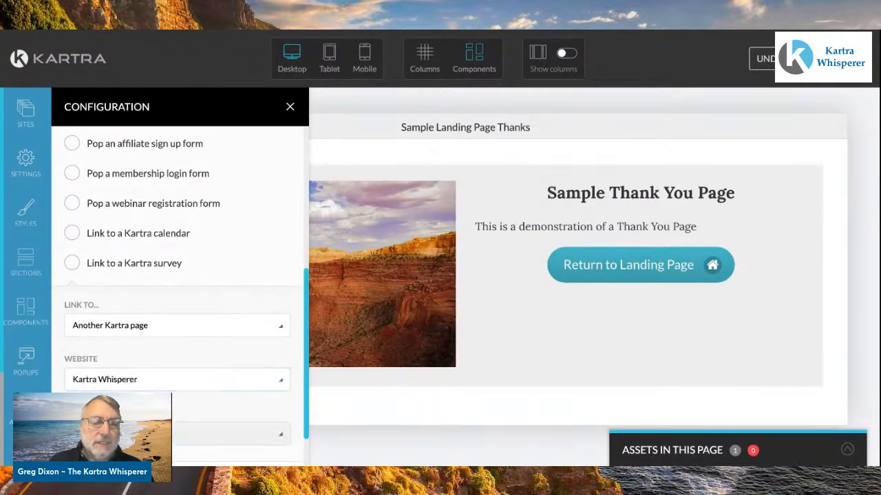
Set the button's linked Kartra page to Sample Landing Page, apply the link and close the configuration.
click(280, 441)
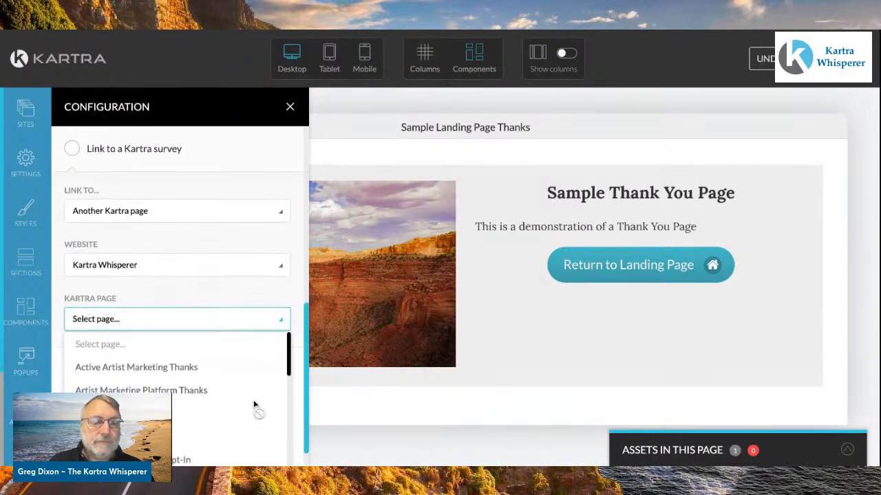
scroll(253, 401, down, 10)
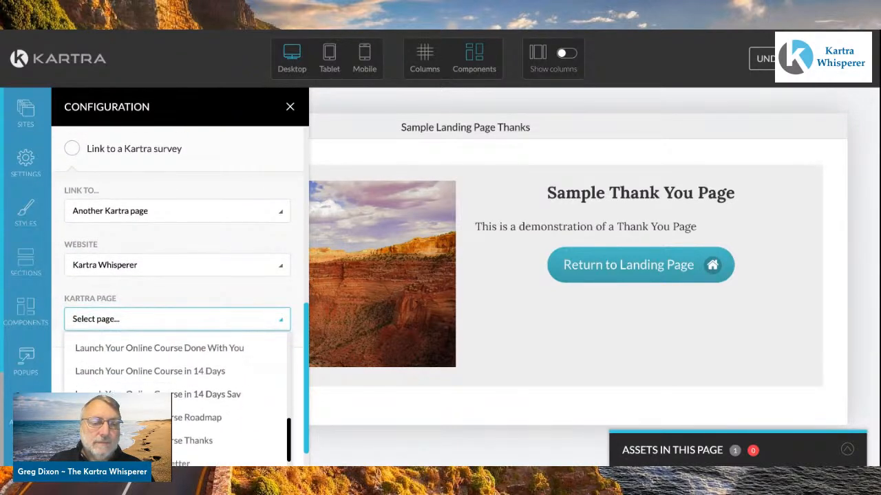
scroll(177, 385, down, 5)
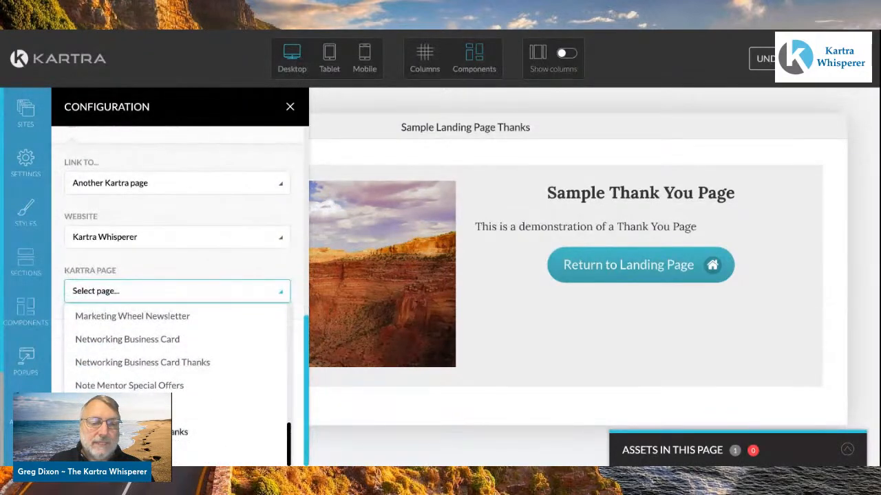
click(124, 408)
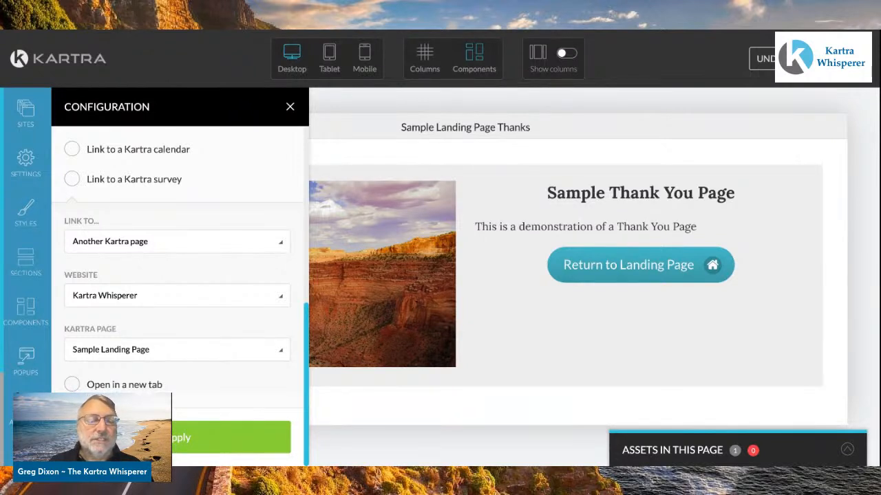
click(181, 439)
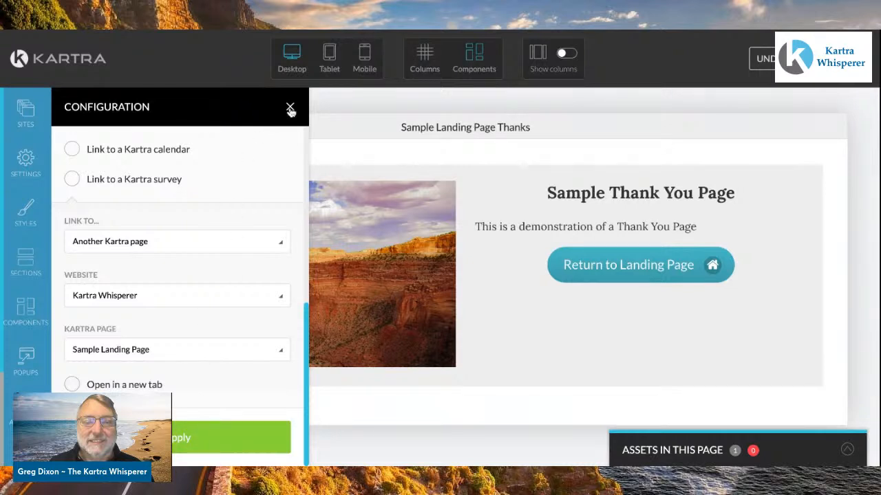
click(227, 437)
click(289, 108)
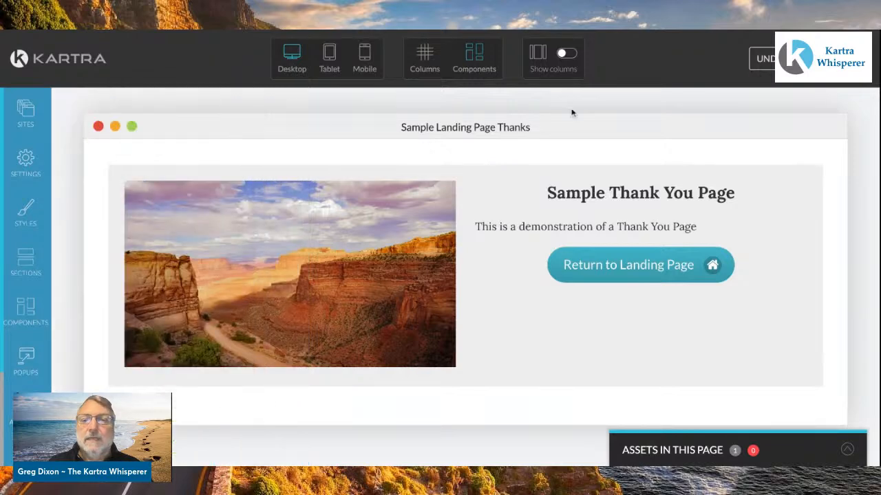
Publish the thank-you page live and get its direct page link.
click(851, 59)
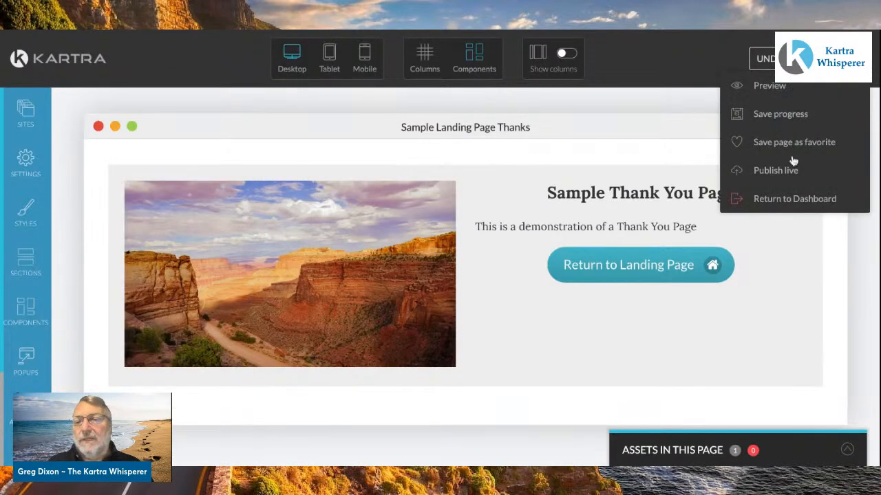
click(763, 172)
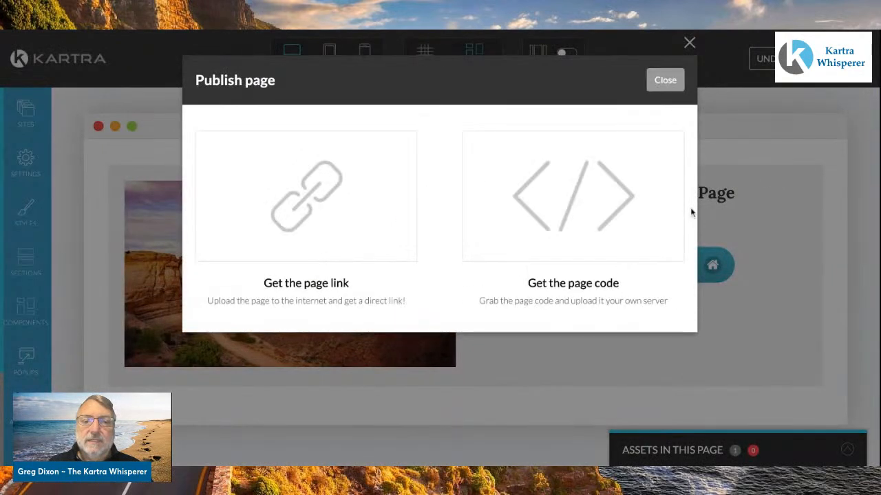
click(362, 192)
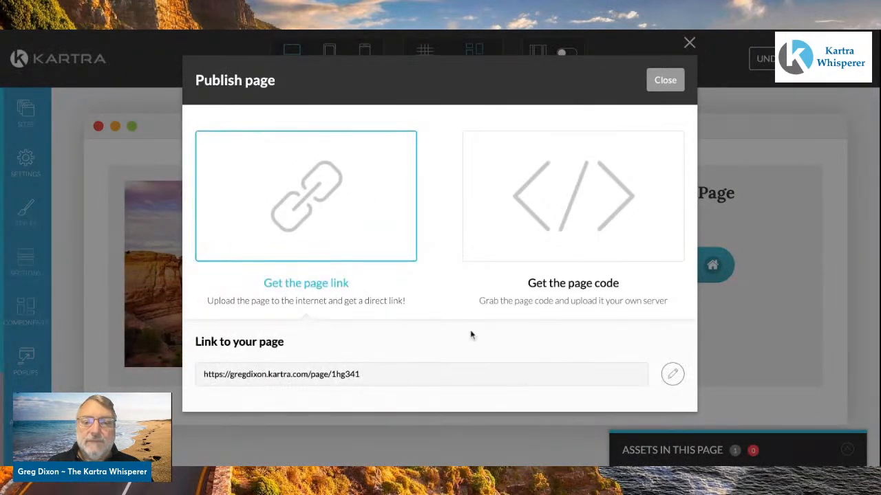
Set the ending of the page's URL to "samplethankyoupage", save it and close the publishing dialog.
click(672, 375)
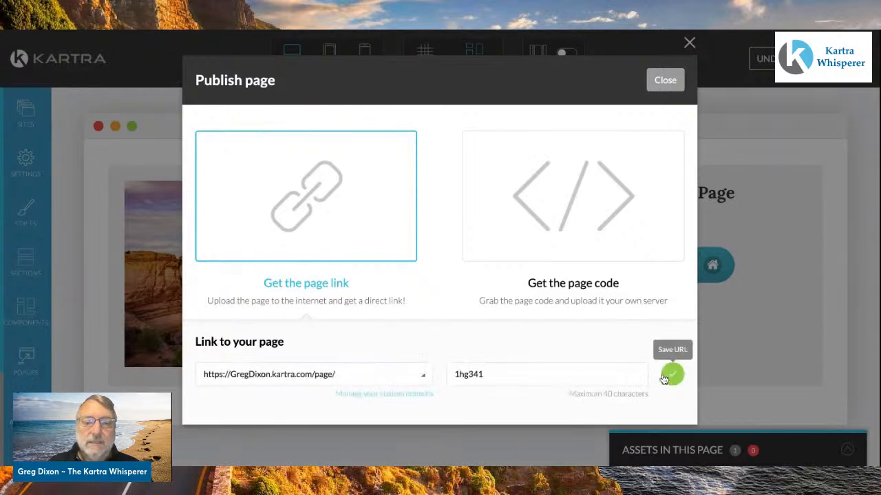
double_click(531, 375)
text(samplethankyou)
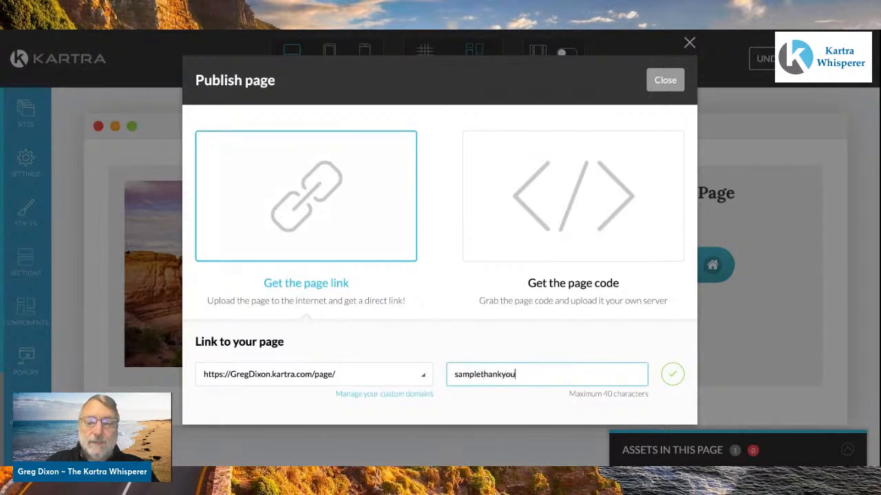
text(pa)
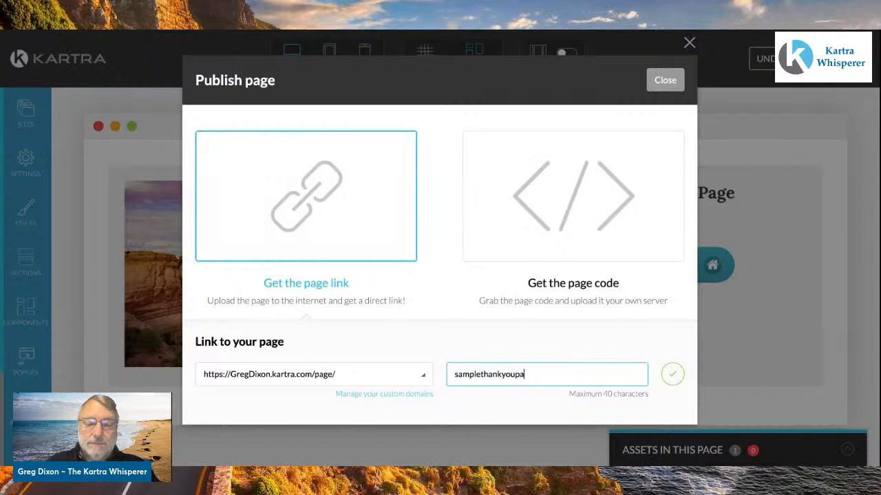
text(ge)
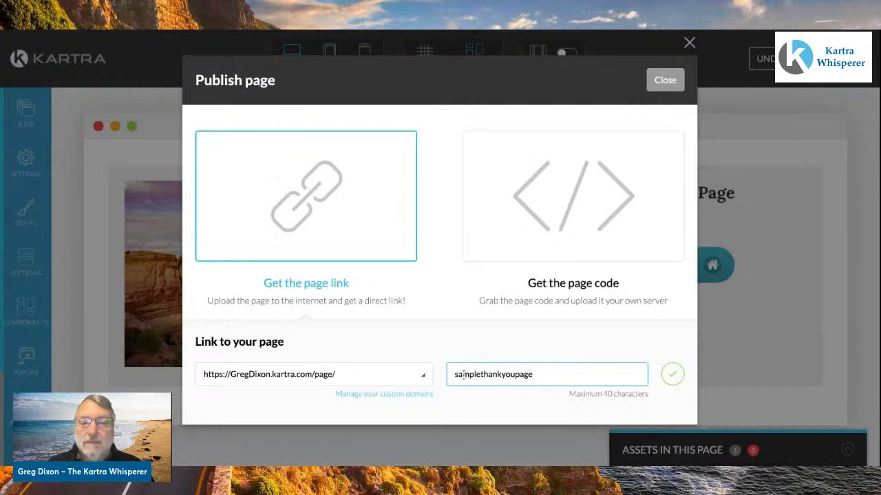
click(672, 377)
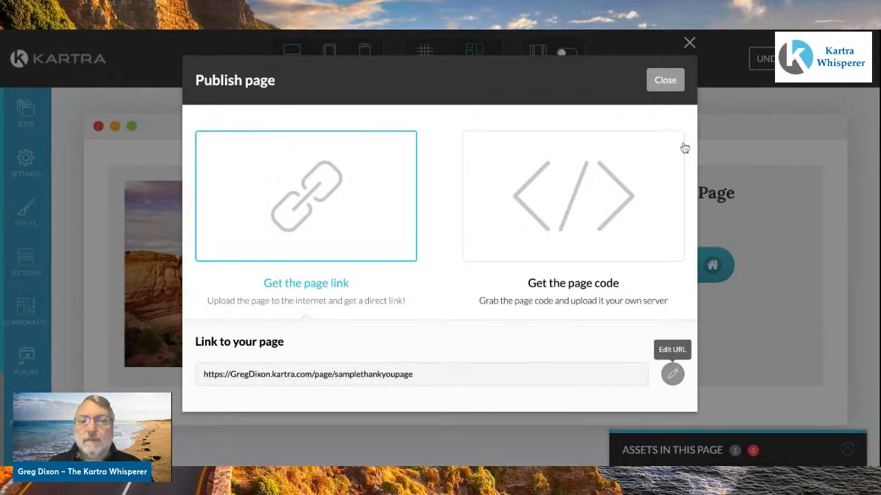
click(660, 81)
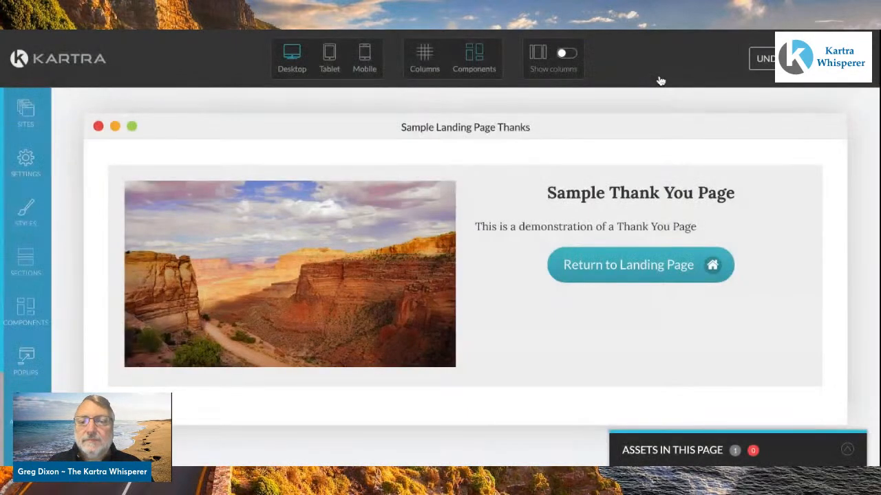
Return to the dashboard from the page editor and confirm the exit.
mouse_move(829, 169)
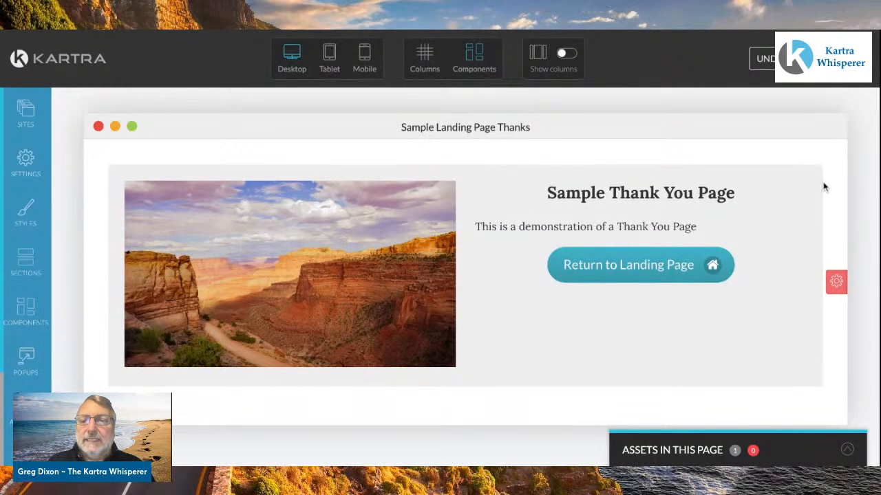
click(857, 59)
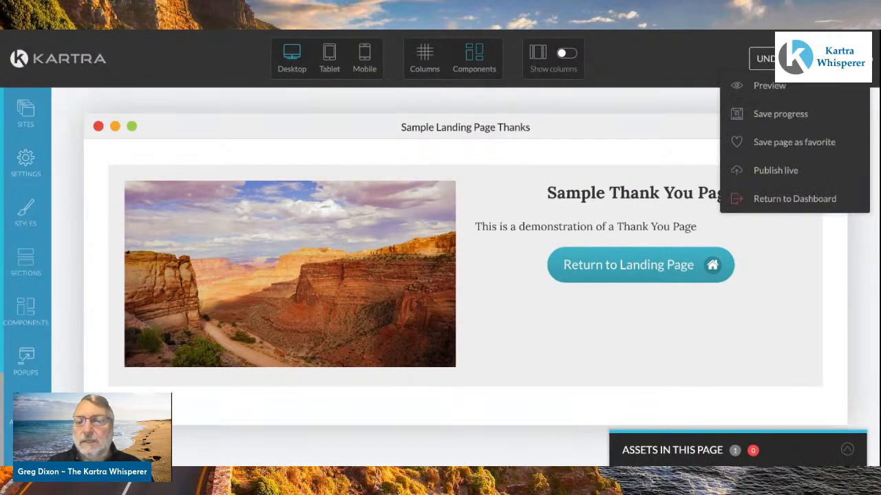
click(782, 203)
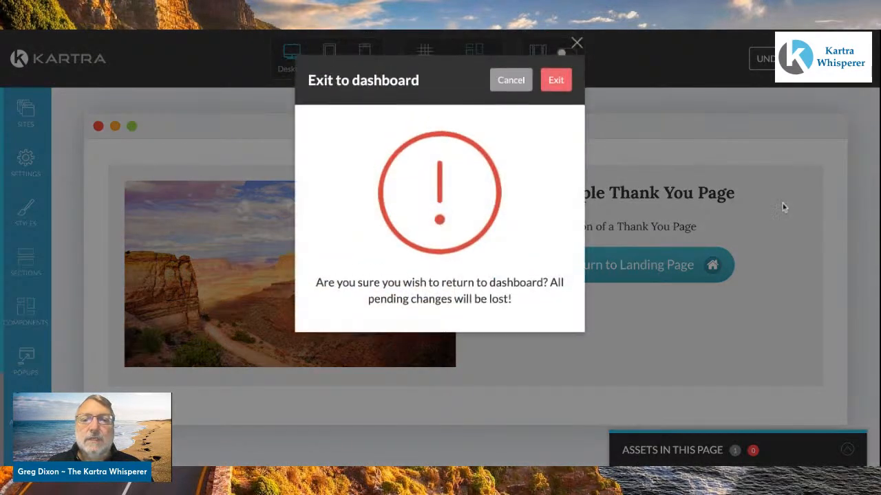
click(557, 81)
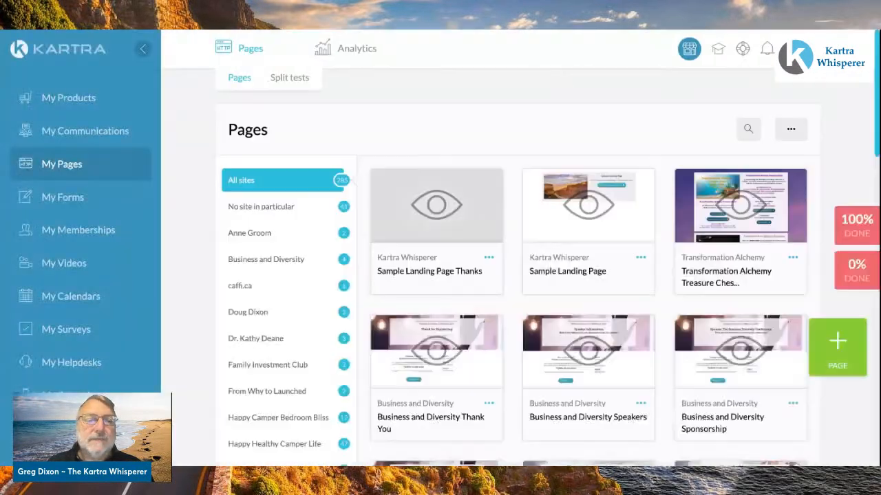
Open Sample Optin Form from the forms list for editing, keeping its name.
click(62, 198)
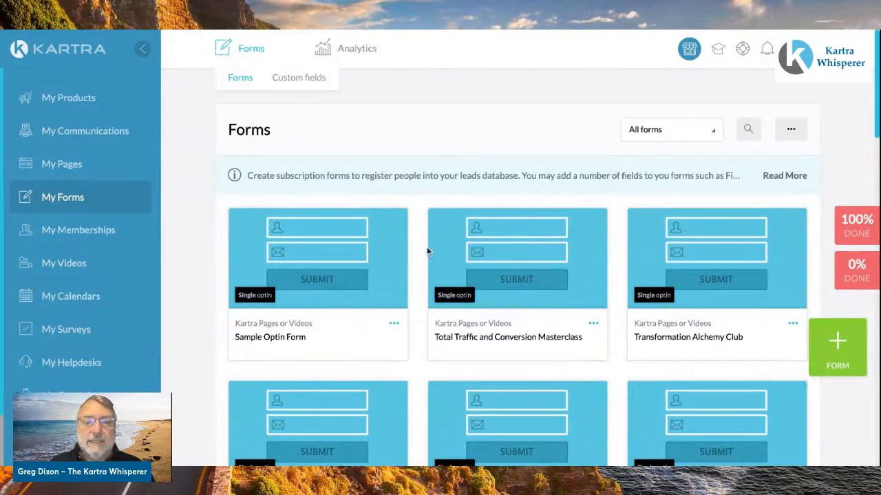
click(394, 324)
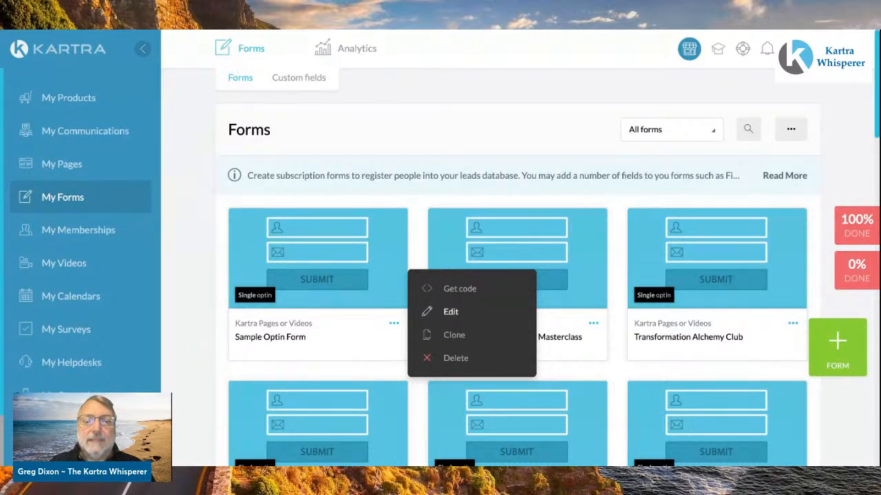
click(451, 311)
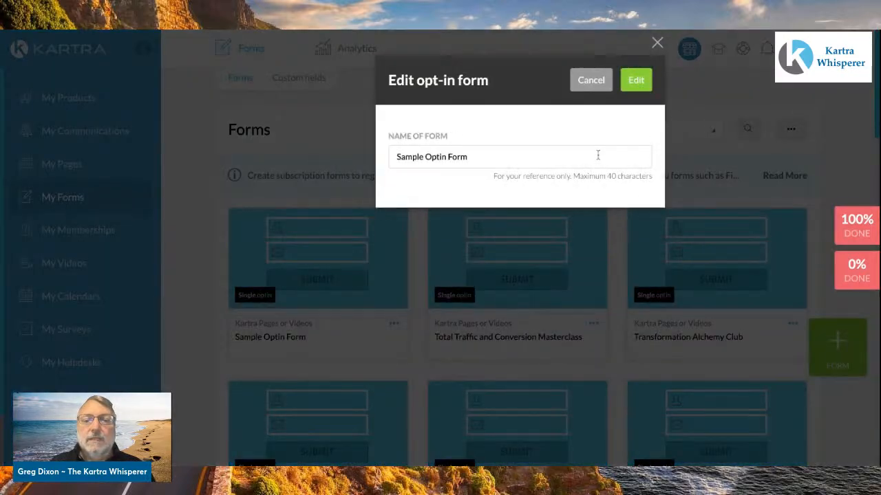
click(636, 81)
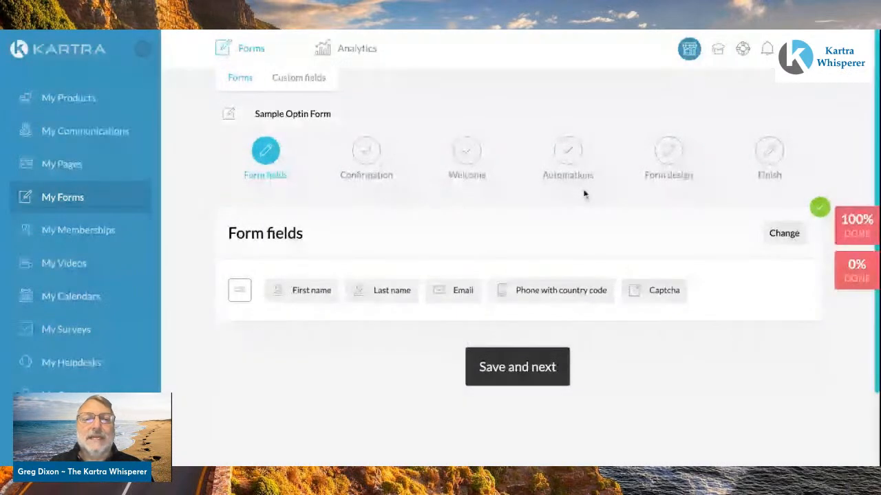
Keep the existing form fields and set the success page's site to Kartra Whisperer in the confirmation settings.
click(525, 373)
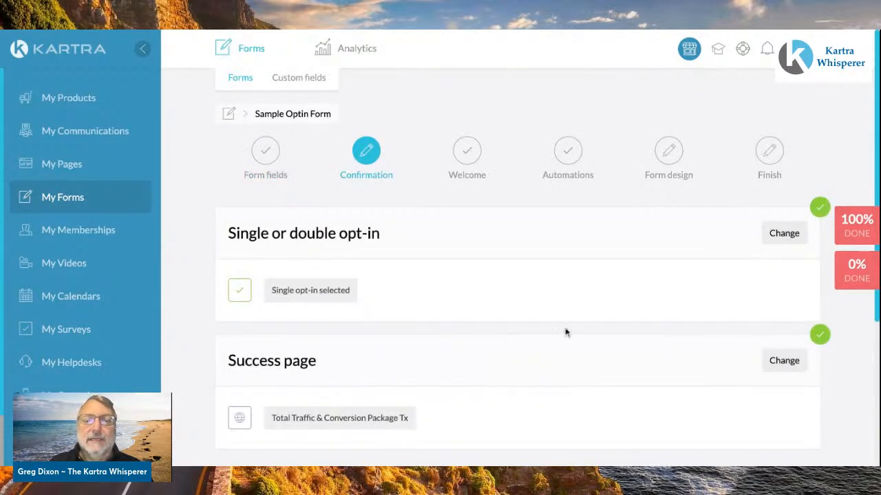
scroll(566, 332, down, 2)
scroll(566, 332, down, 1)
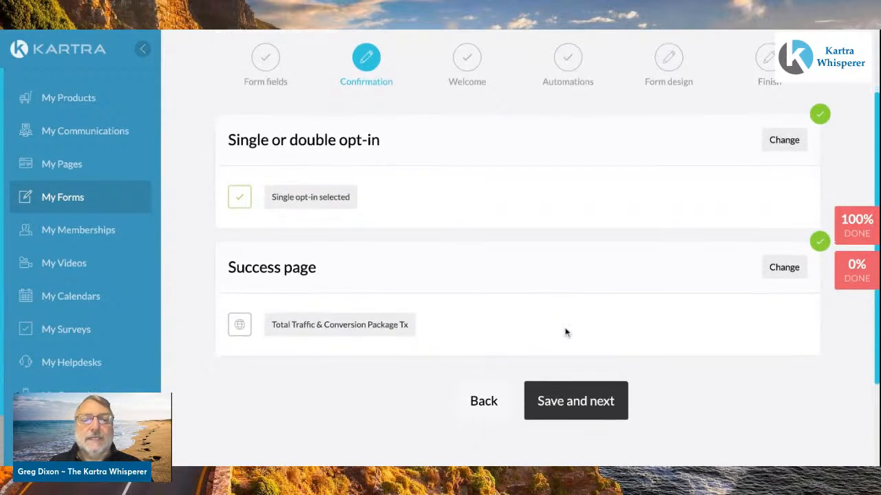
scroll(565, 332, down, 1)
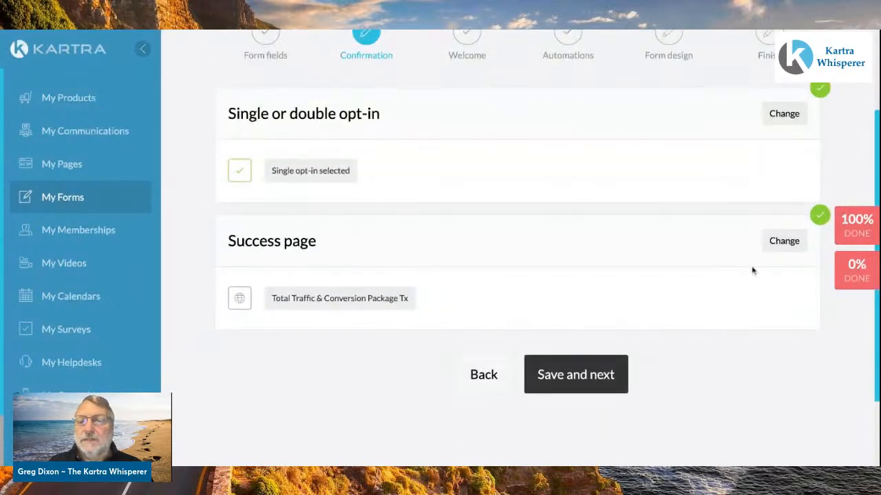
click(782, 242)
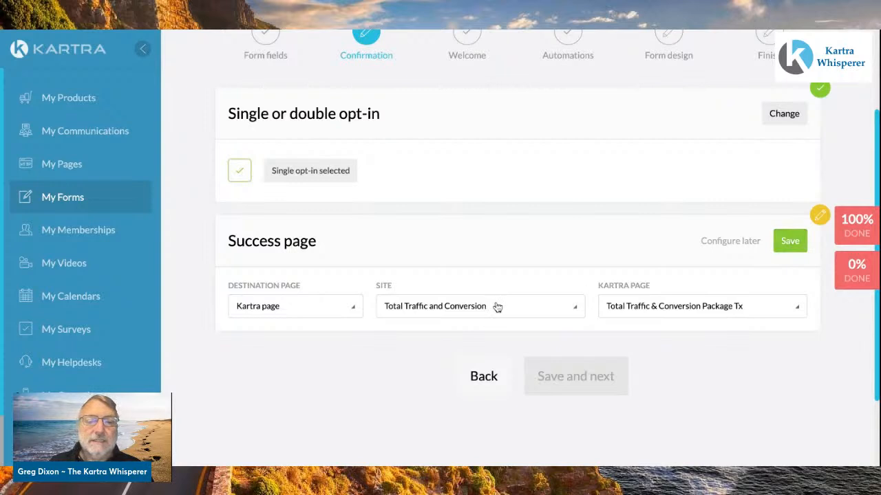
click(578, 310)
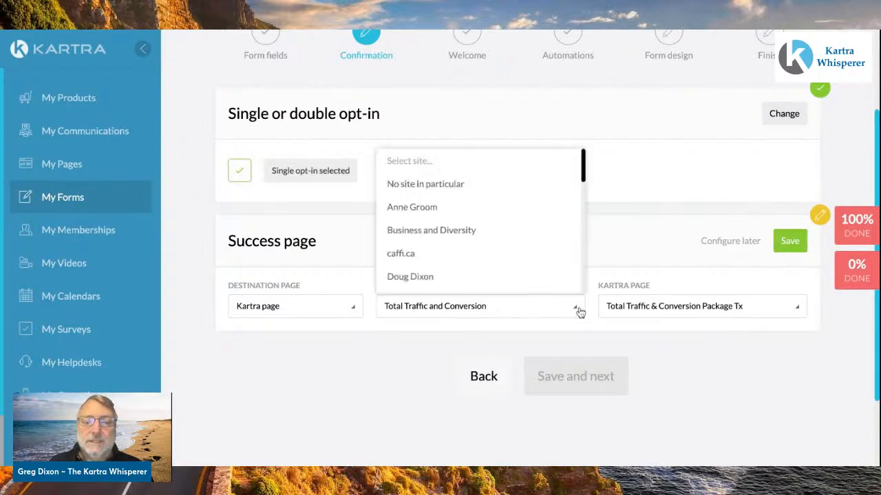
scroll(478, 243, down, 3)
scroll(475, 242, down, 3)
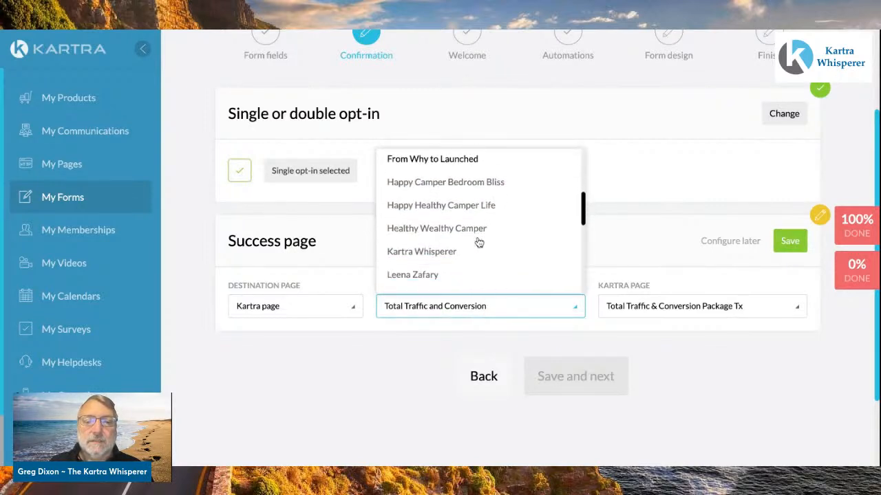
click(432, 224)
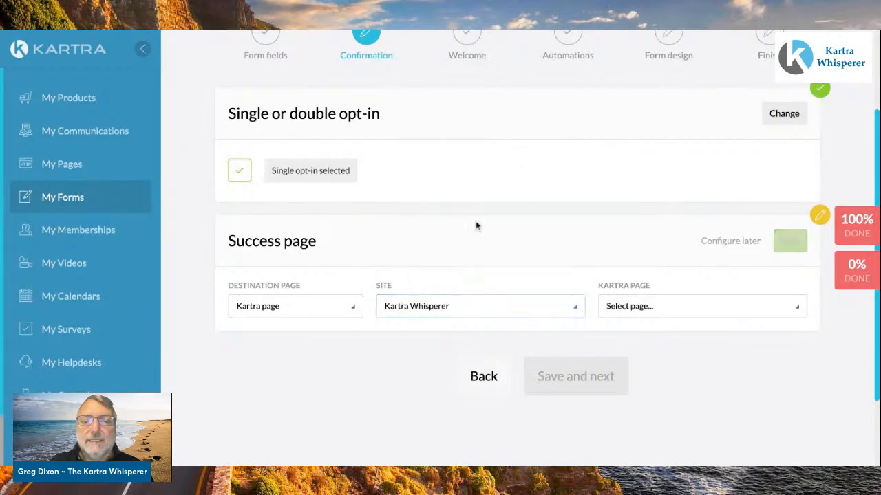
Choose Sample Landing Page Thanks as the form's success page and save the setting.
click(796, 310)
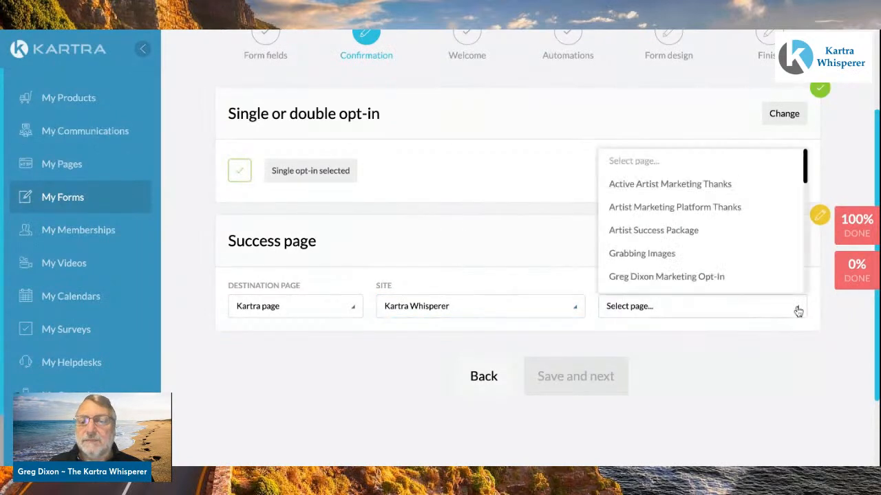
scroll(716, 238, down, 1)
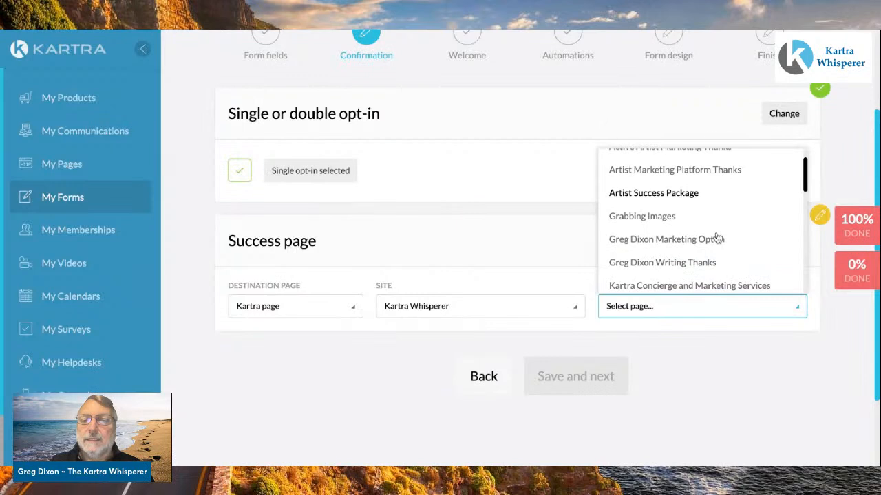
scroll(718, 240, down, 3)
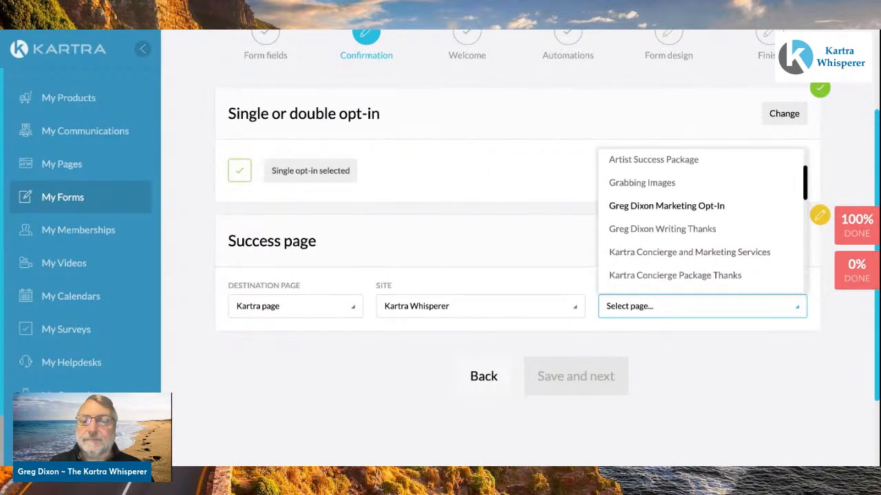
scroll(702, 227, down, 5)
scroll(672, 252, down, 5)
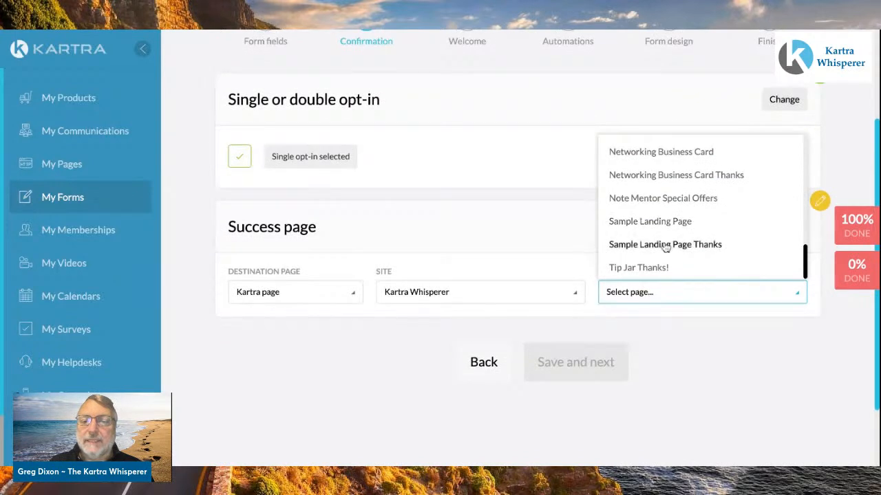
click(666, 245)
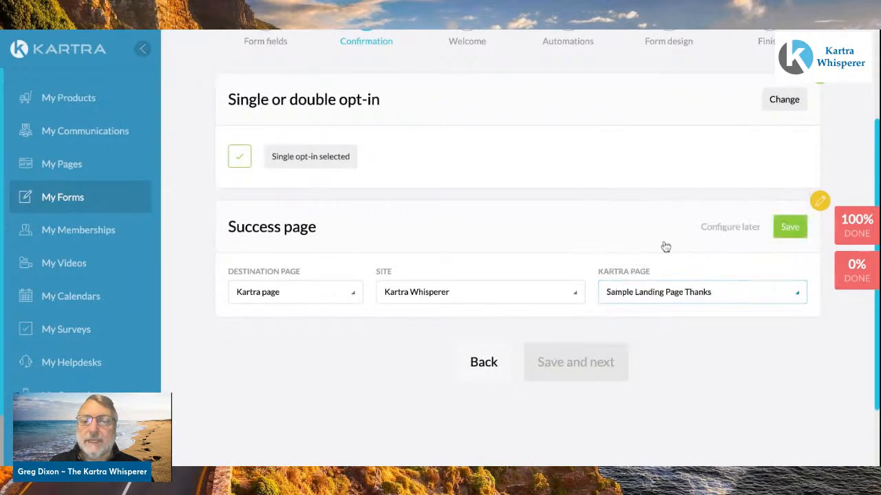
click(790, 227)
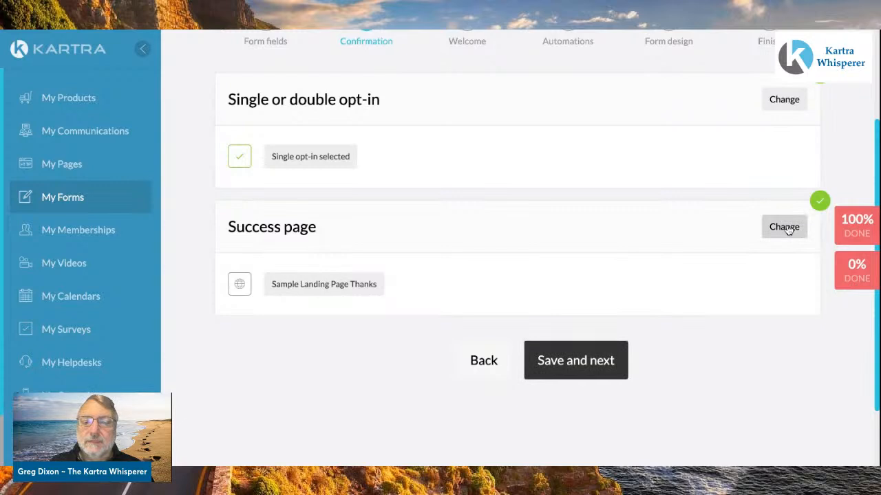
Review the form's automations and finish the form, keeping its welcome message, automation and design settings.
click(574, 370)
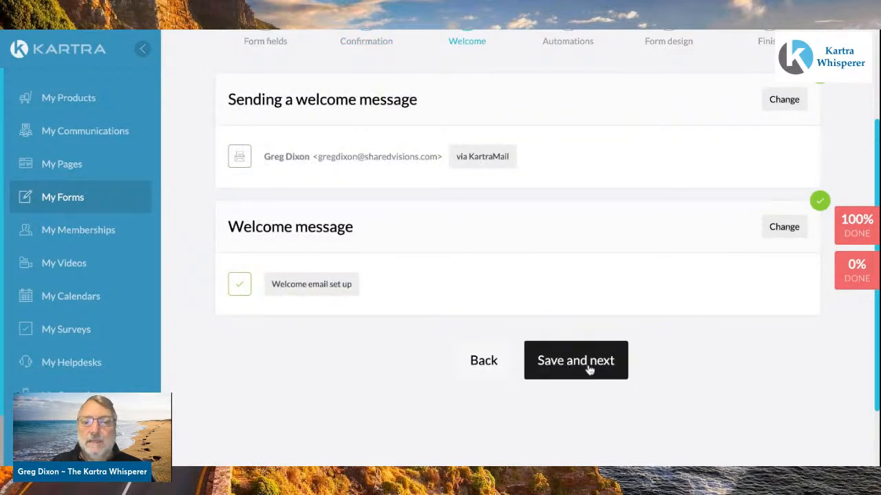
click(589, 370)
scroll(590, 370, down, 5)
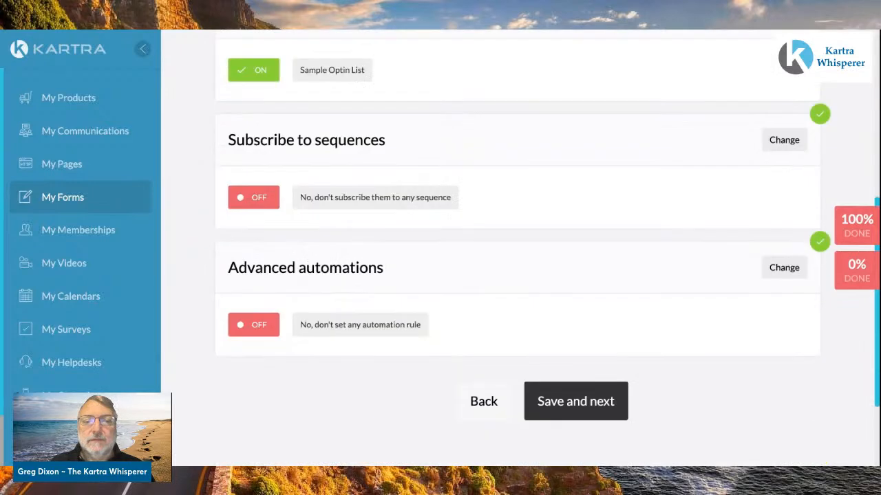
scroll(582, 284, up, 4)
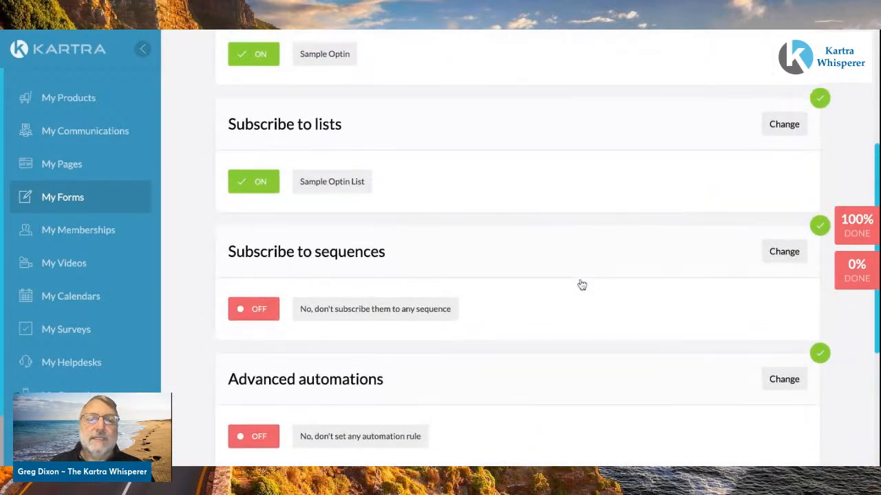
scroll(582, 284, up, 2)
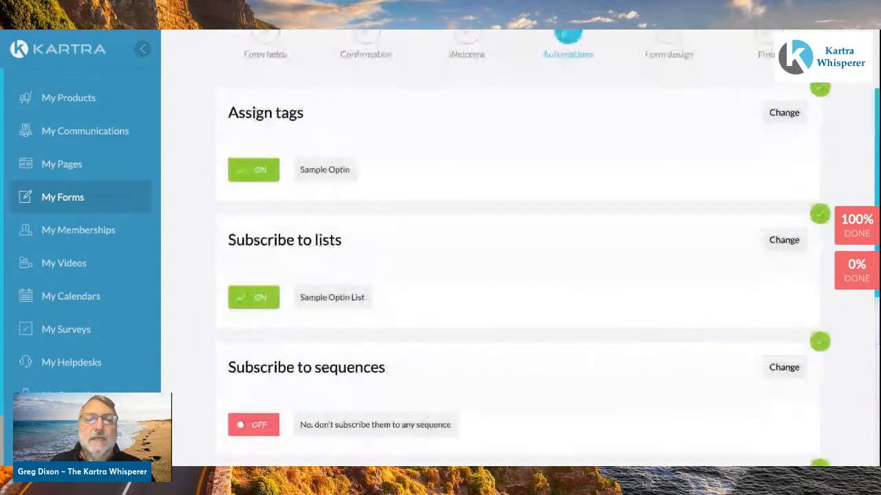
scroll(523, 275, down, 2)
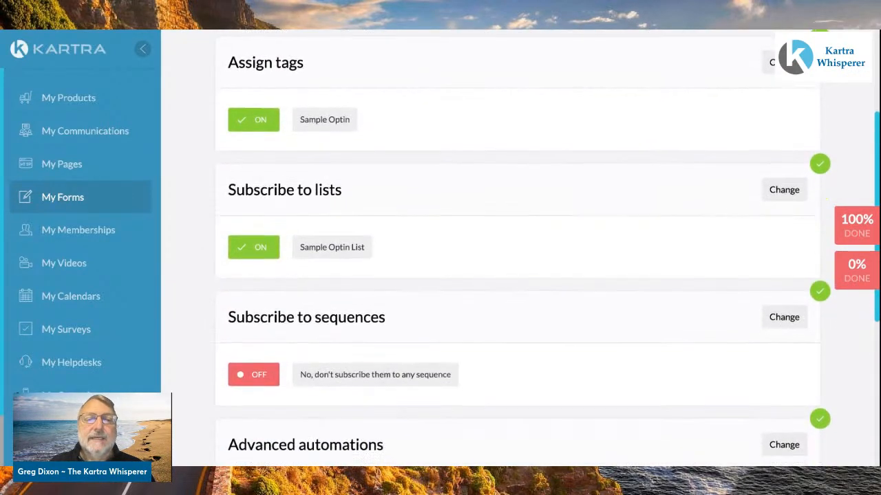
scroll(523, 275, down, 1)
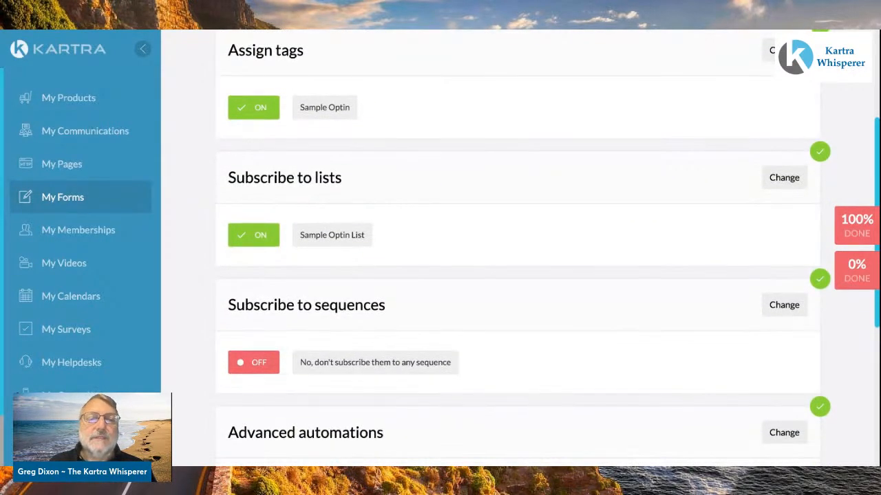
scroll(523, 275, up, 2)
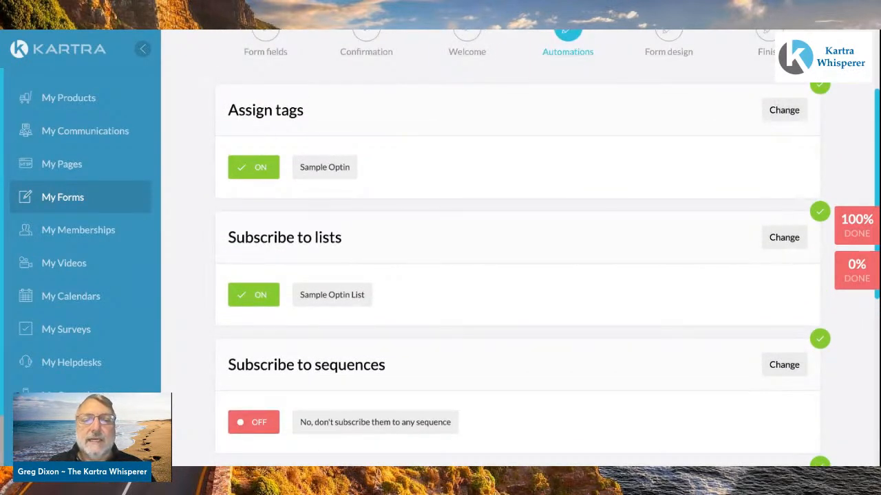
scroll(523, 275, down, 2)
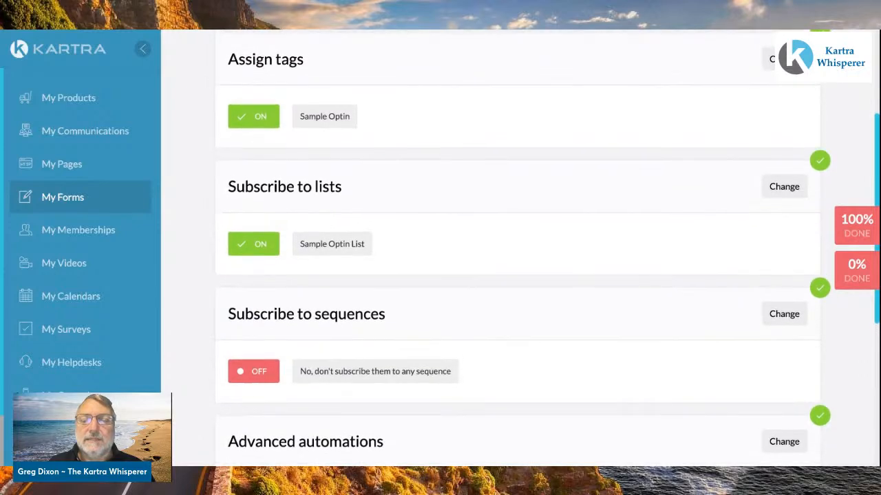
scroll(582, 386, down, 5)
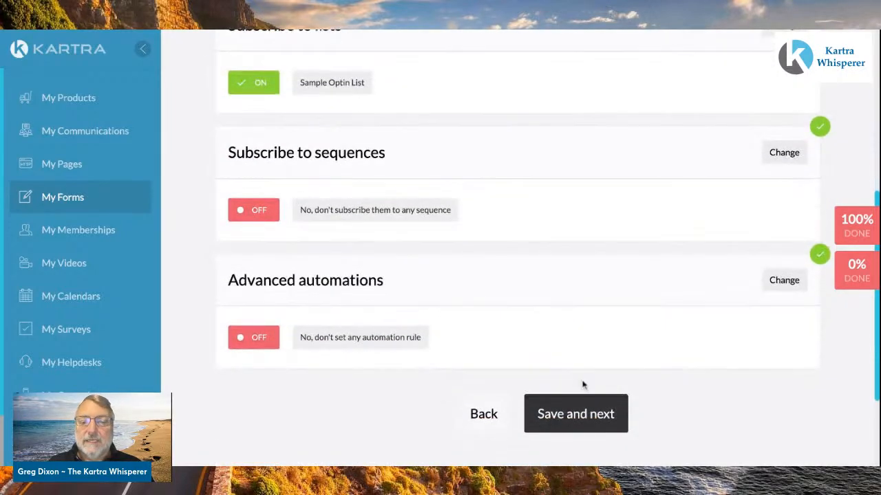
click(585, 415)
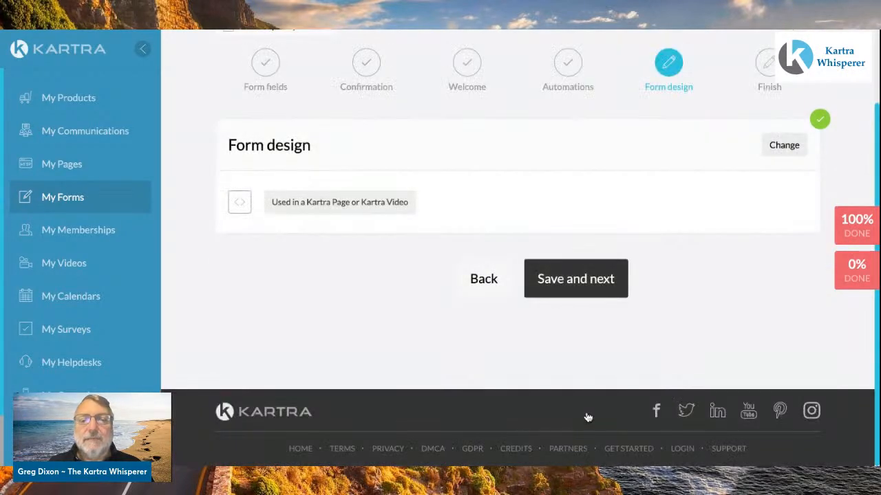
click(595, 286)
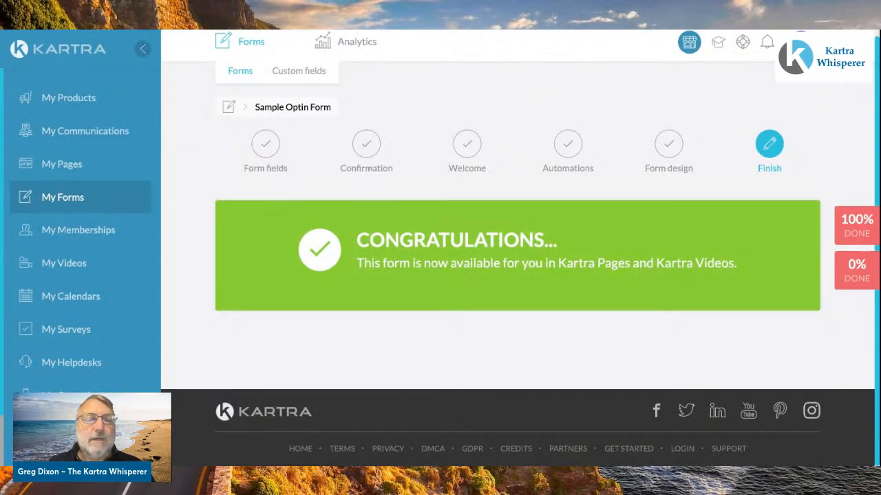
Copy the direct page link of Sample Landing Page from the pages list and close the publishing dialog.
click(74, 167)
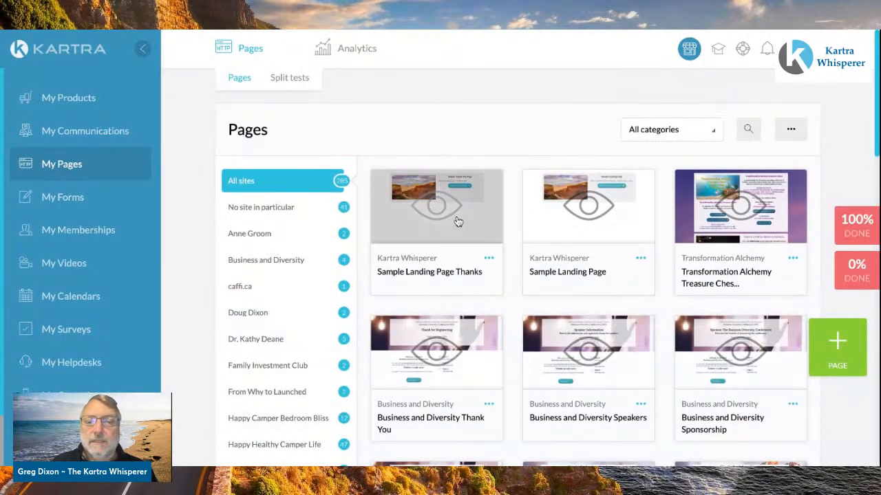
click(640, 259)
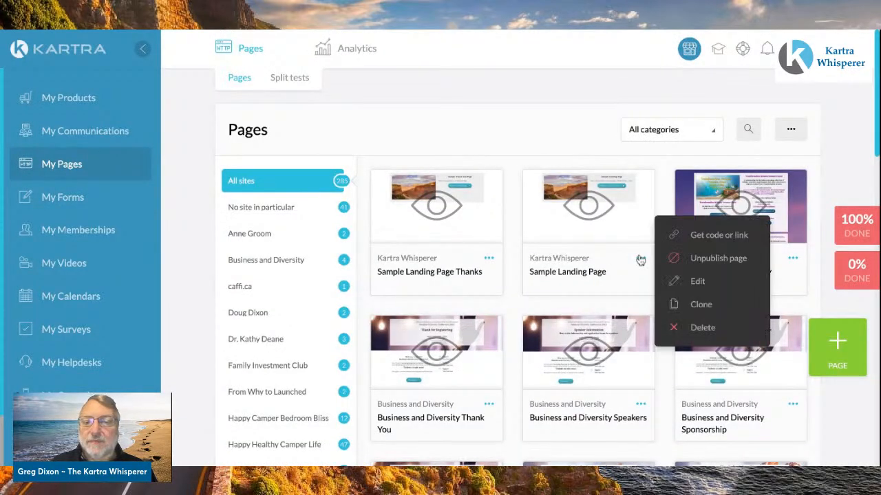
click(714, 237)
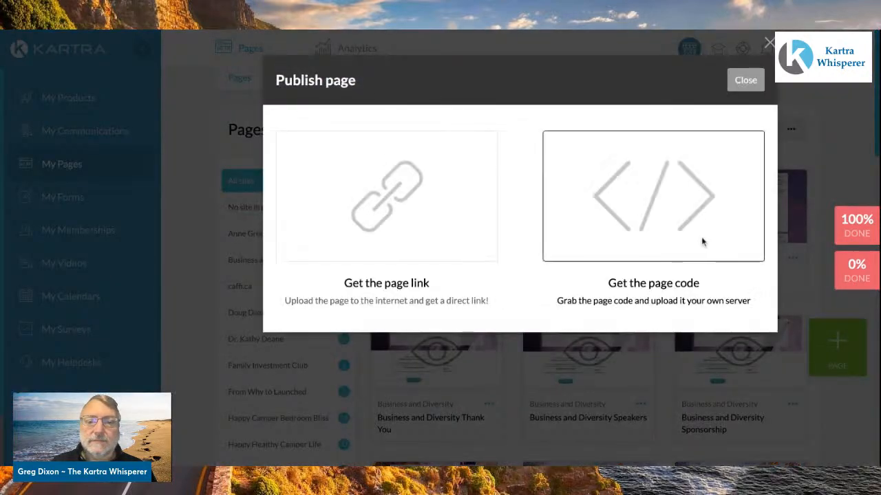
click(424, 221)
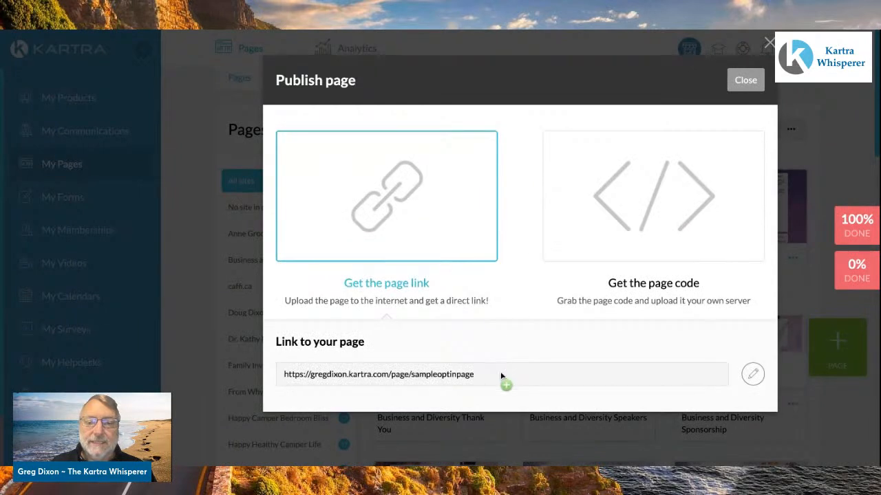
drag(501, 376, 283, 375)
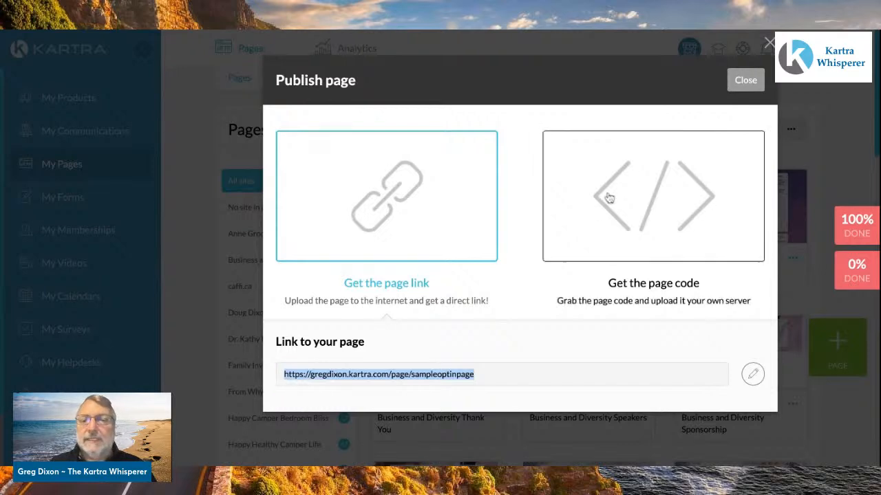
click(745, 81)
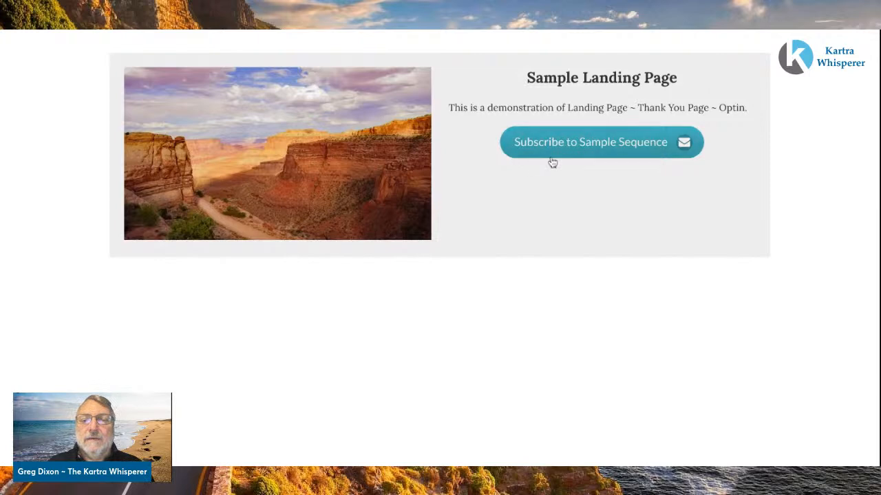
Submit the live landing page's subscription form with the prefilled contact details and captcha code, and return from the thank-you page to the landing page.
click(603, 149)
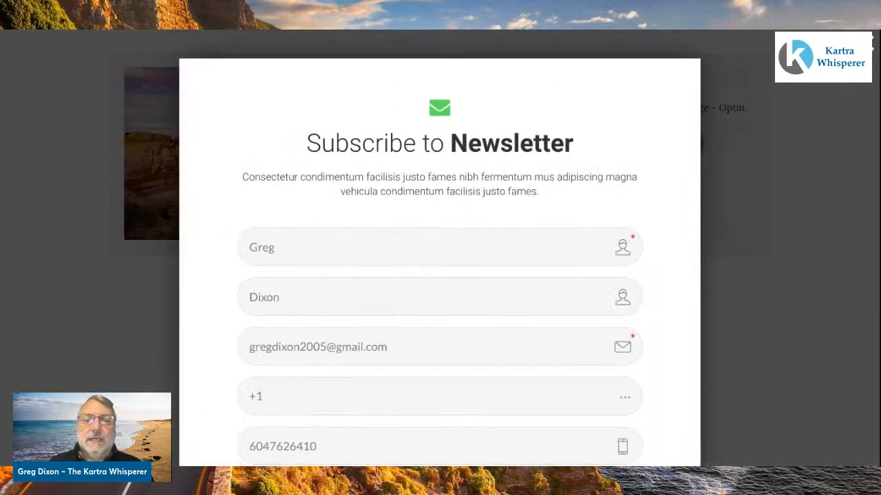
scroll(480, 263, down, 3)
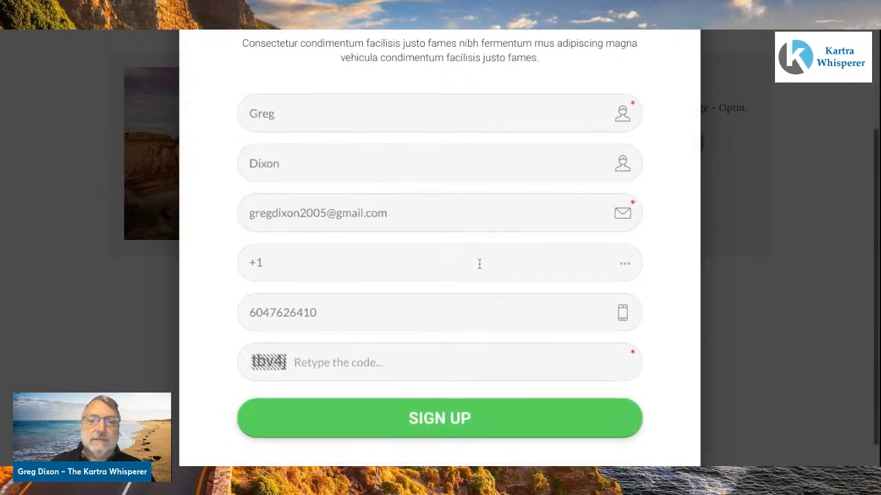
scroll(479, 264, down, 1)
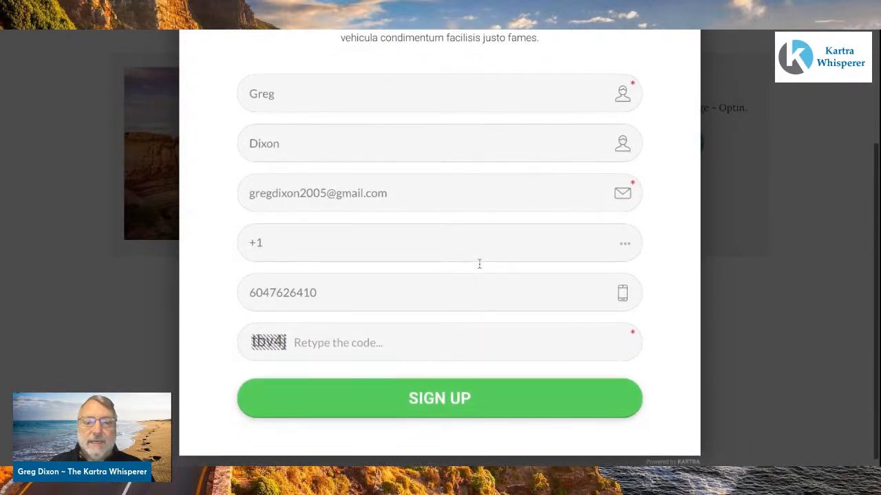
scroll(479, 265, down, 1)
click(347, 335)
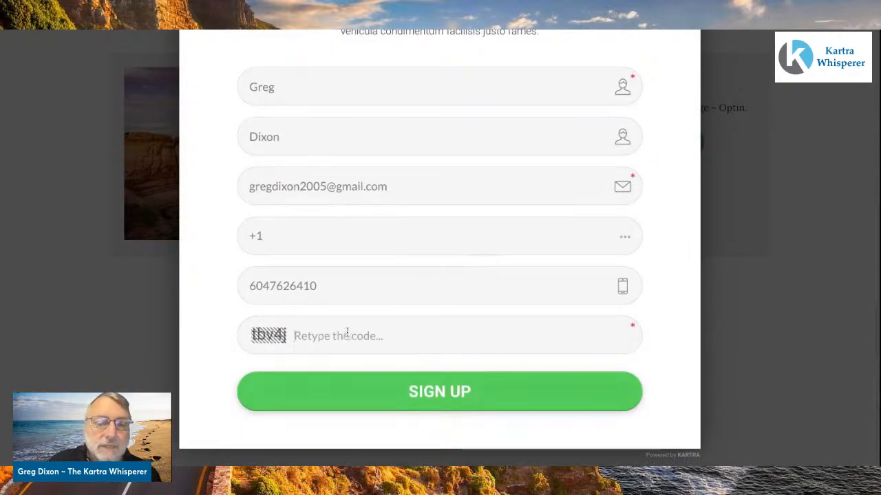
text(t)
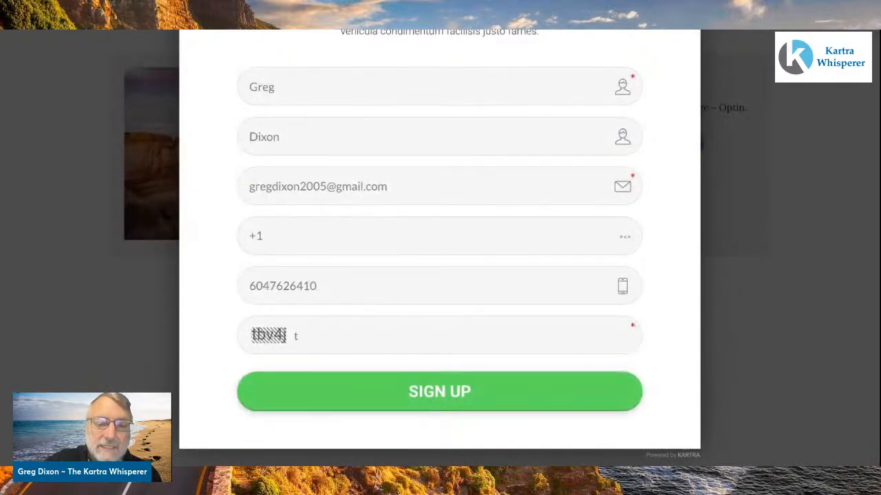
text(b)
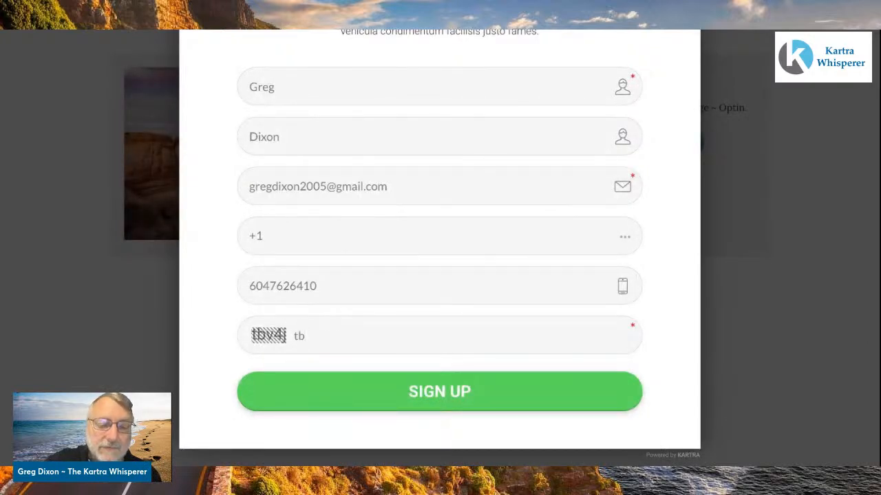
text(v4)
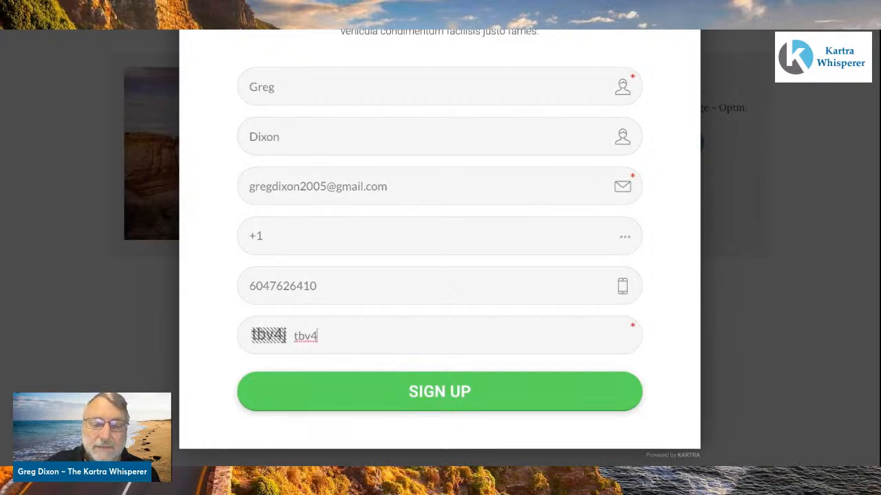
text(j)
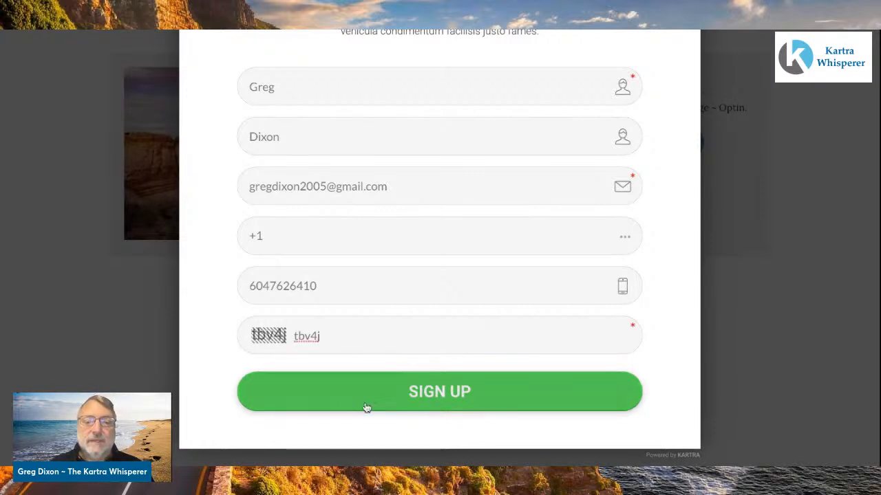
click(433, 391)
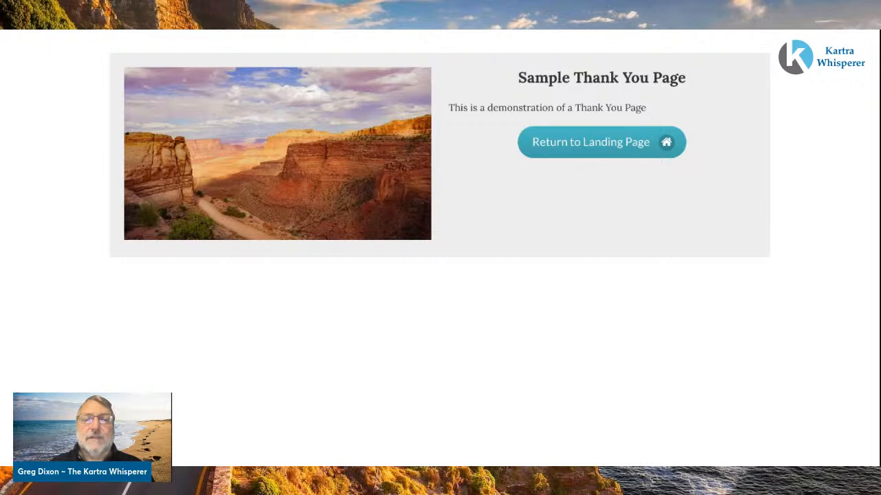
click(600, 145)
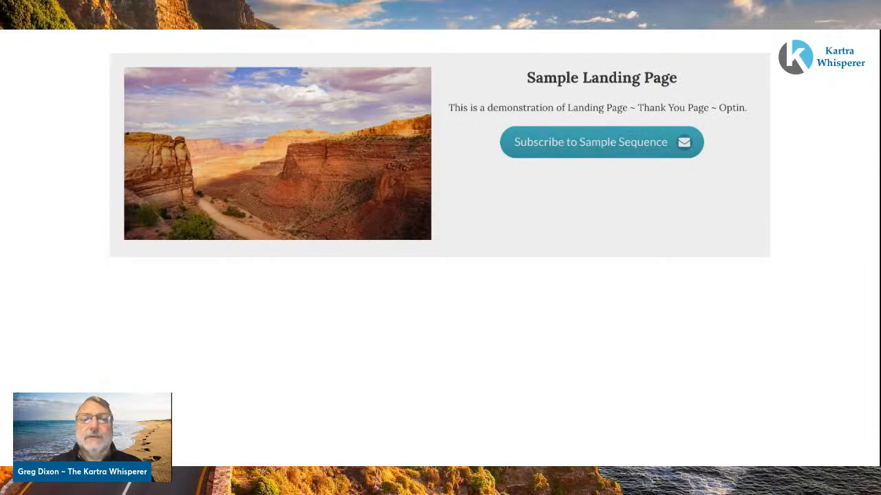